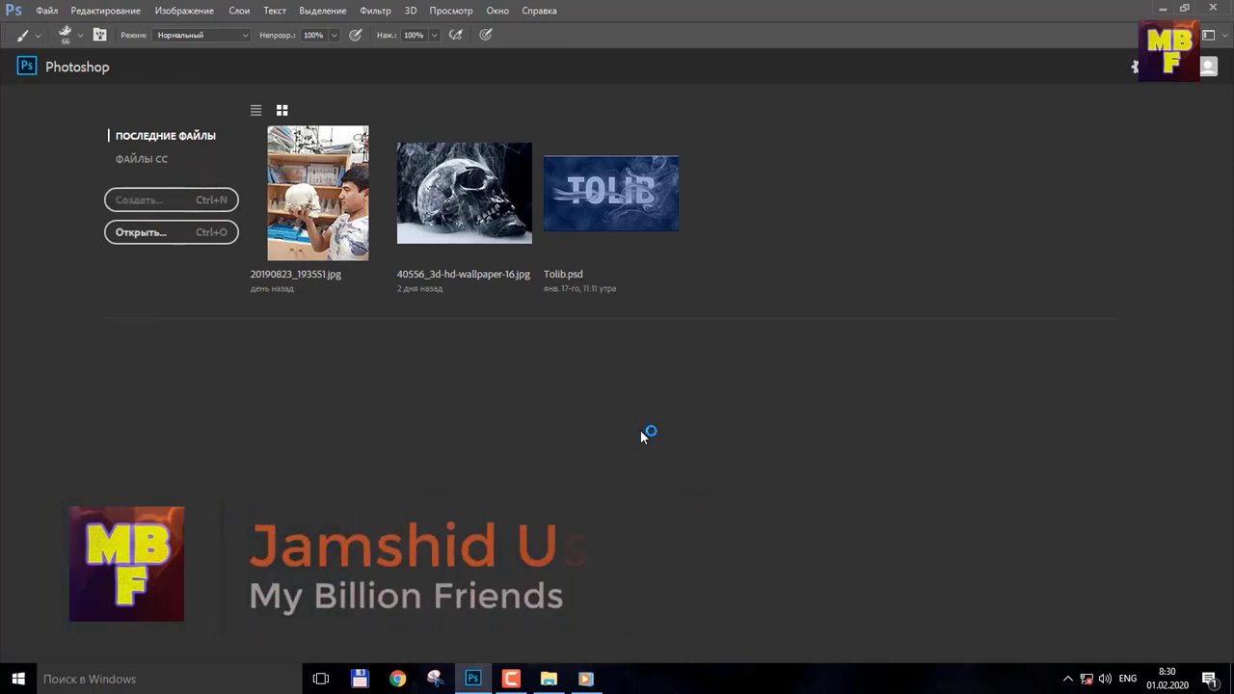
# - Create a new 1280 x 720 px document at 72 ppi in RGB with a white background
pyautogui.hotkey('ctrl', 'n')
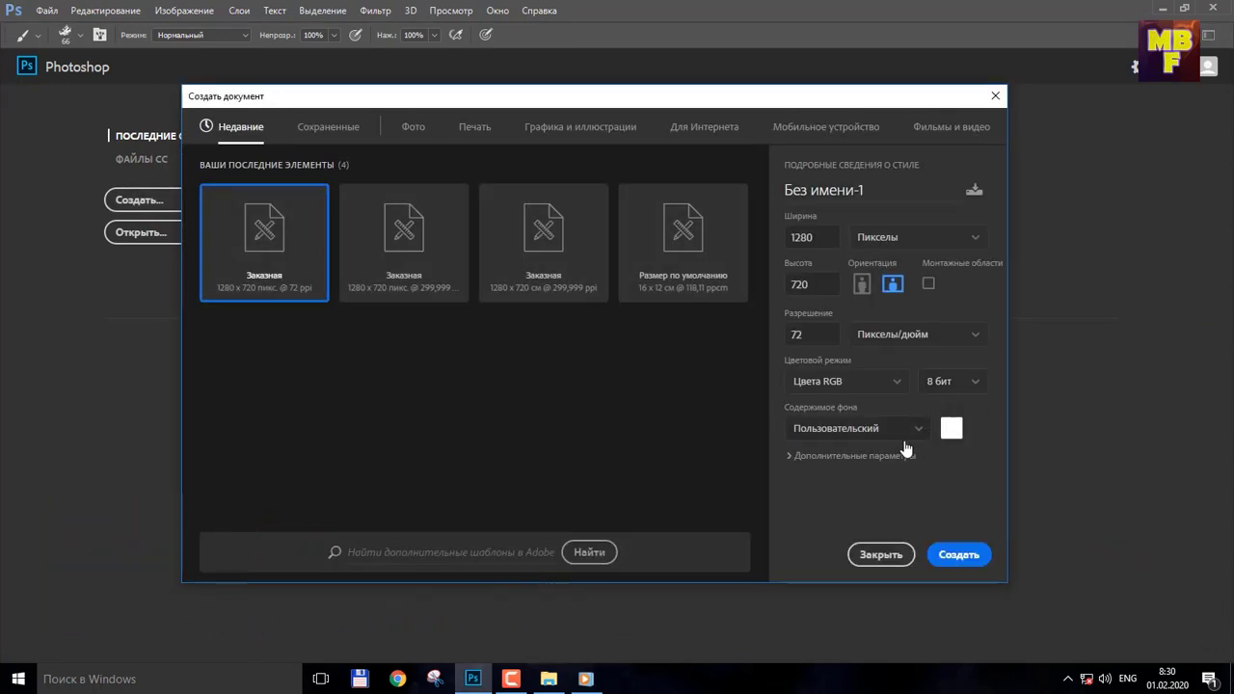
pyautogui.click(826, 242)
pyautogui.click(827, 283)
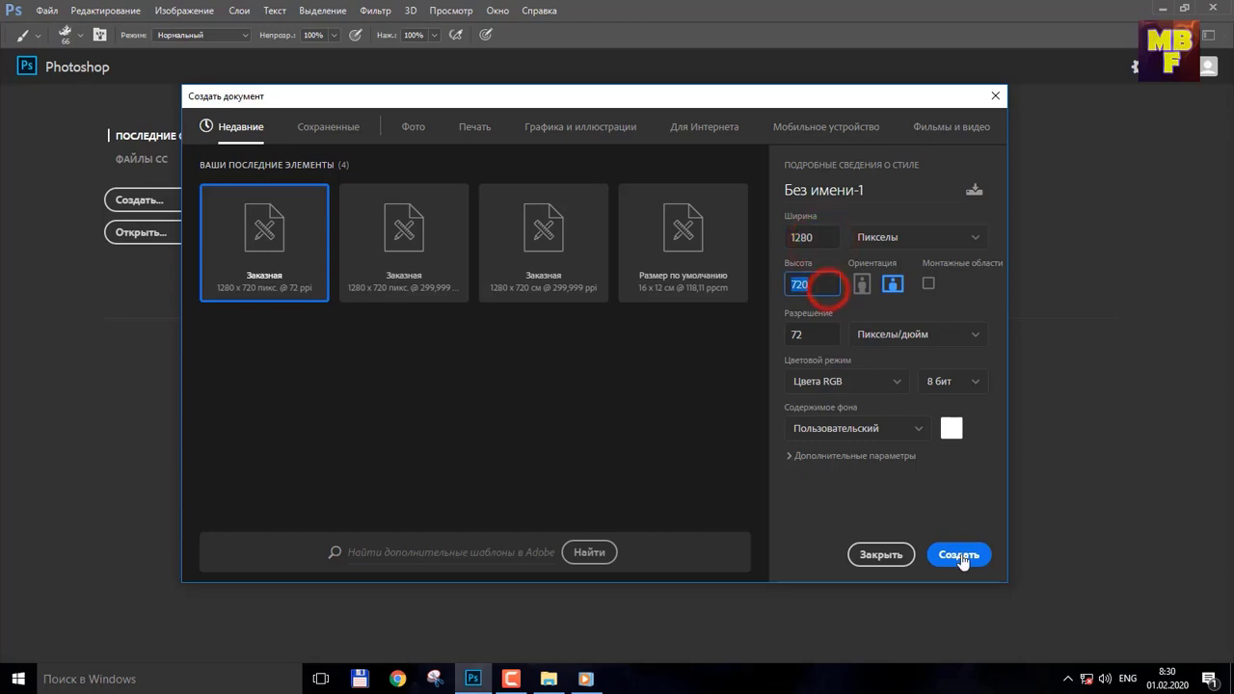
pyautogui.click(959, 556)
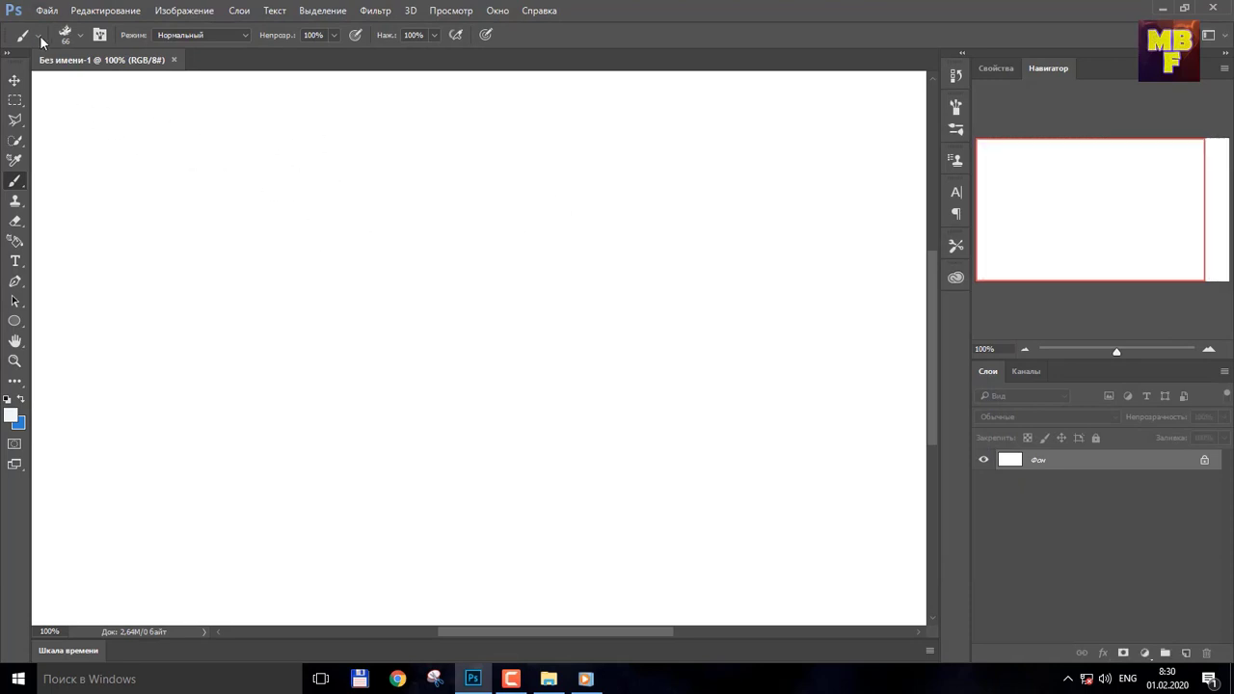
# - Duplicate the background layer and select the original background layer beneath the copy
pyautogui.click(16, 81)
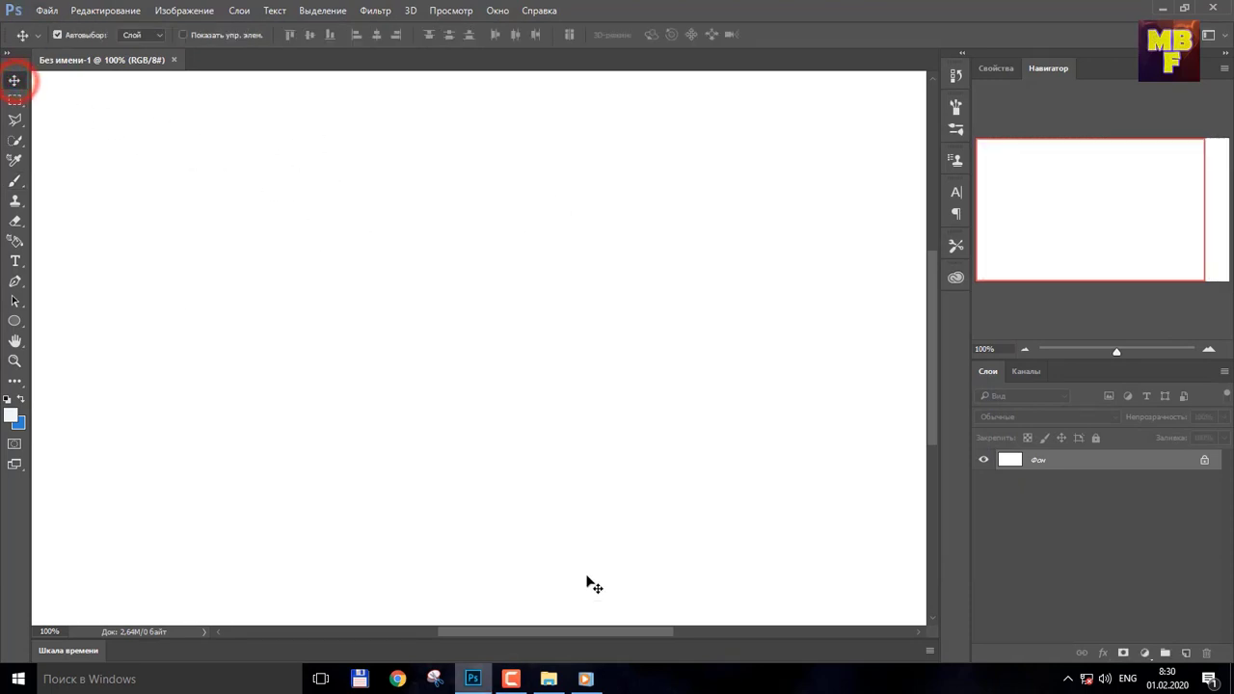
pyautogui.hotkey('ctrl', 'j')
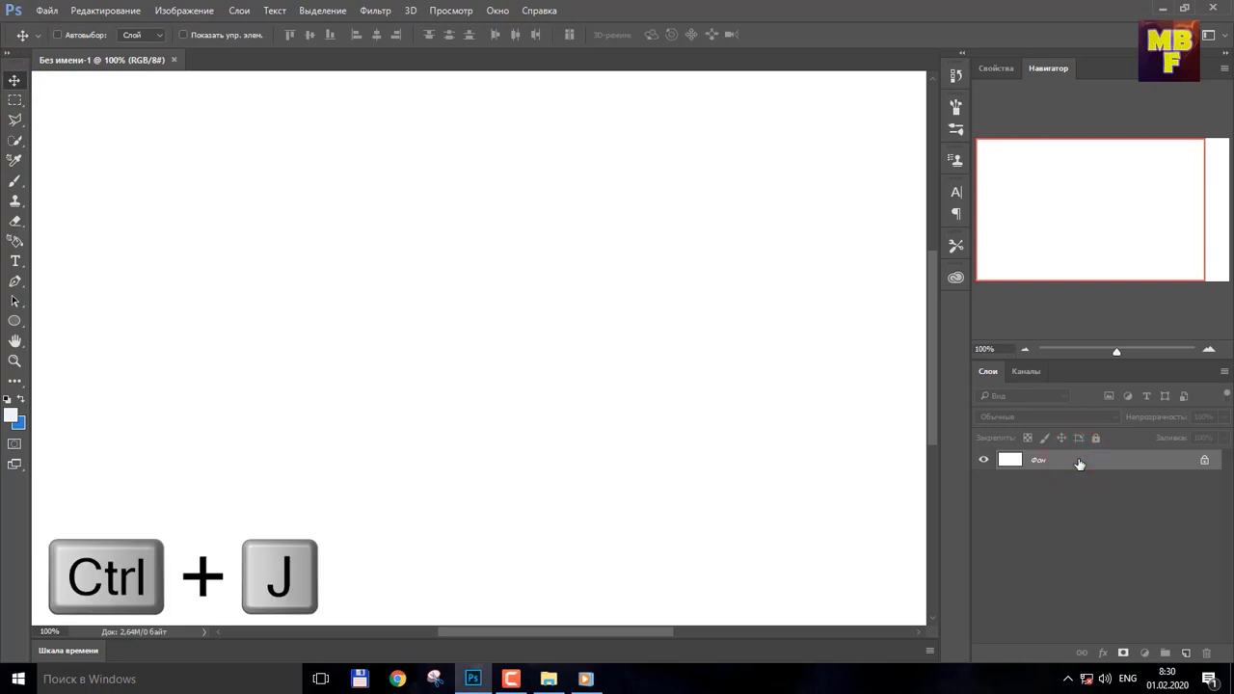
pyautogui.click(1077, 479)
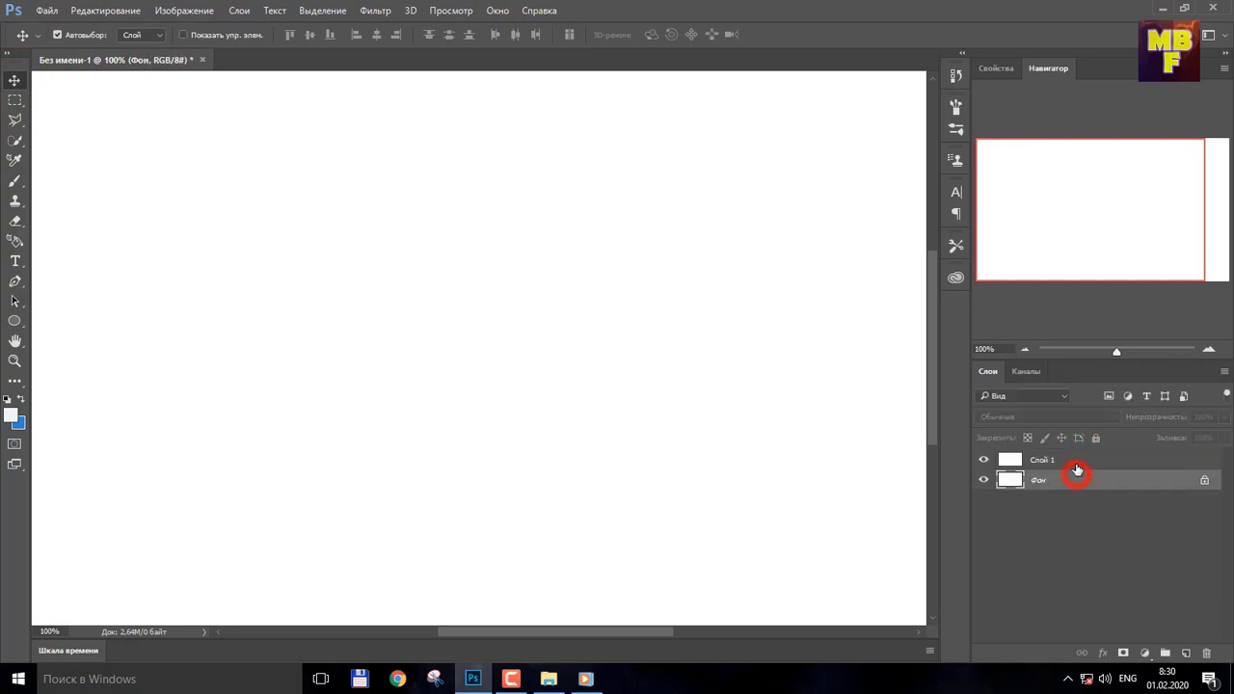
pyautogui.click(1078, 463)
pyautogui.click(1081, 480)
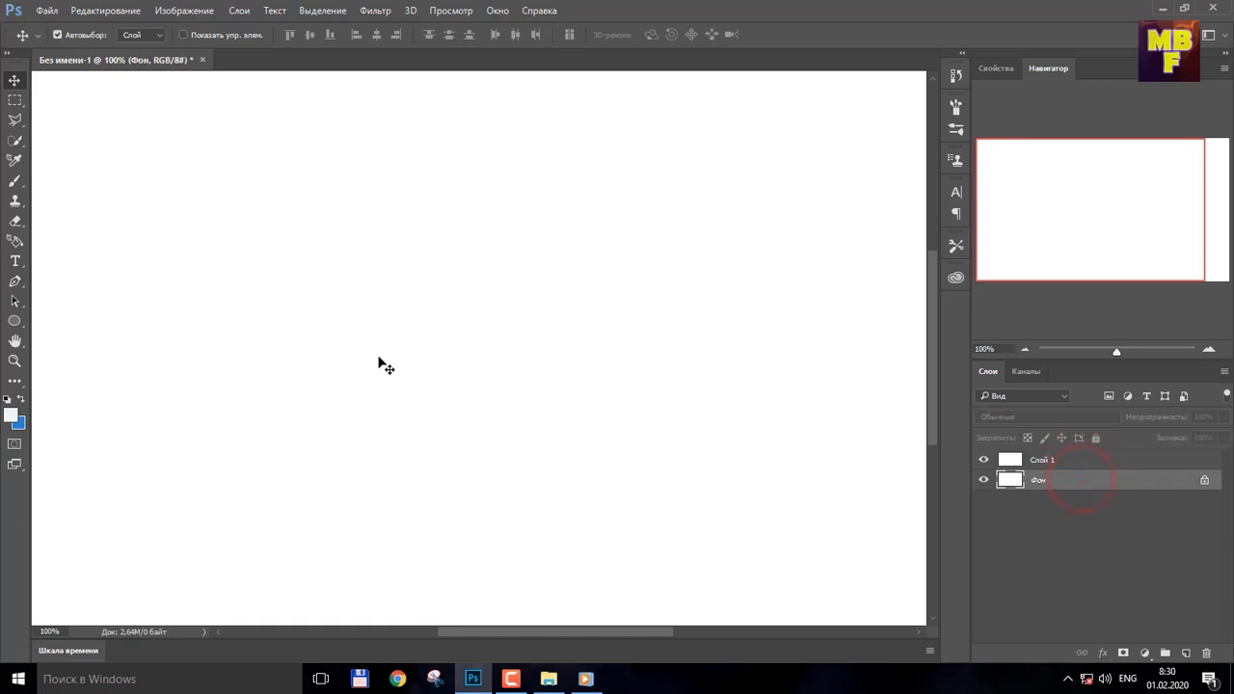
# - Set the foreground colour to near-black 00060b and fill the background layer with it using the Paint Bucket
pyautogui.click(16, 247)
pyautogui.click(14, 383)
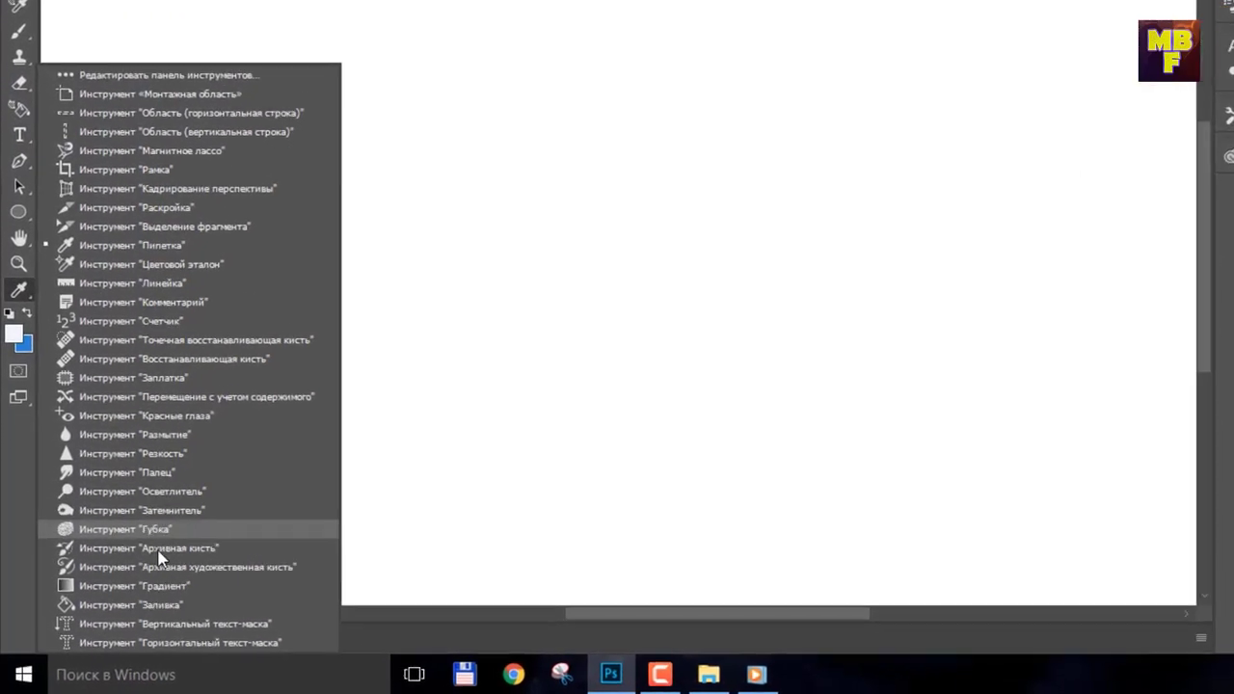
pyautogui.click(180, 597)
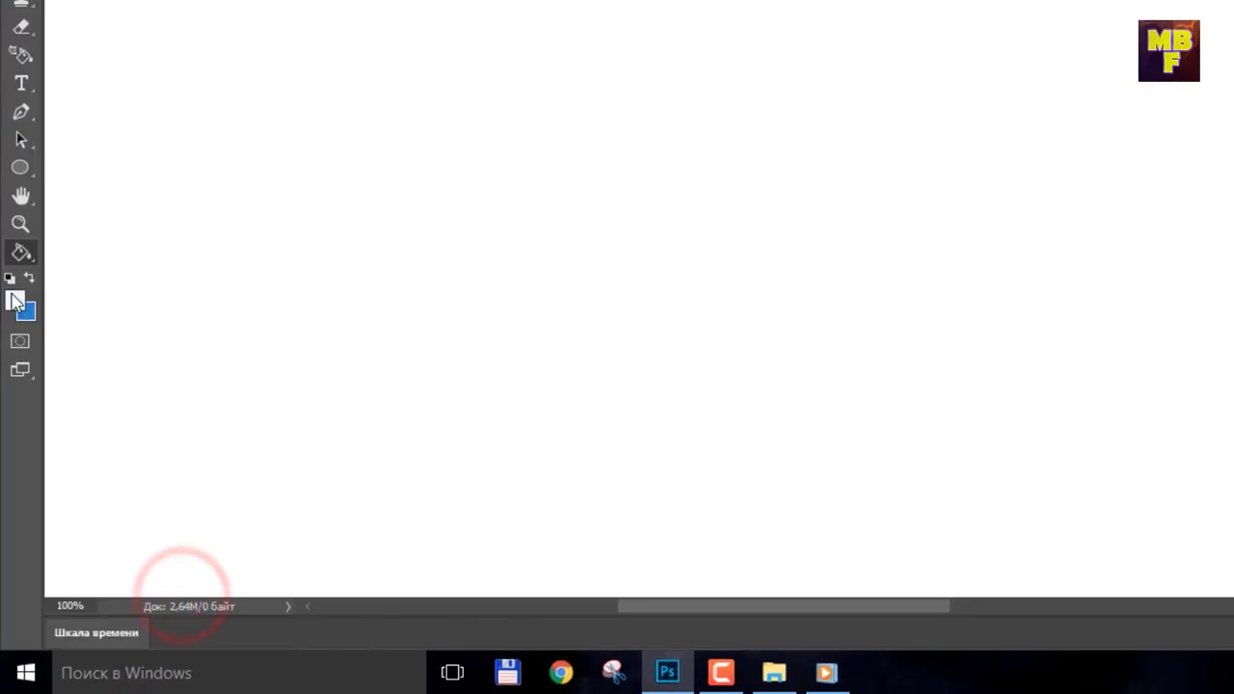
pyautogui.click(16, 301)
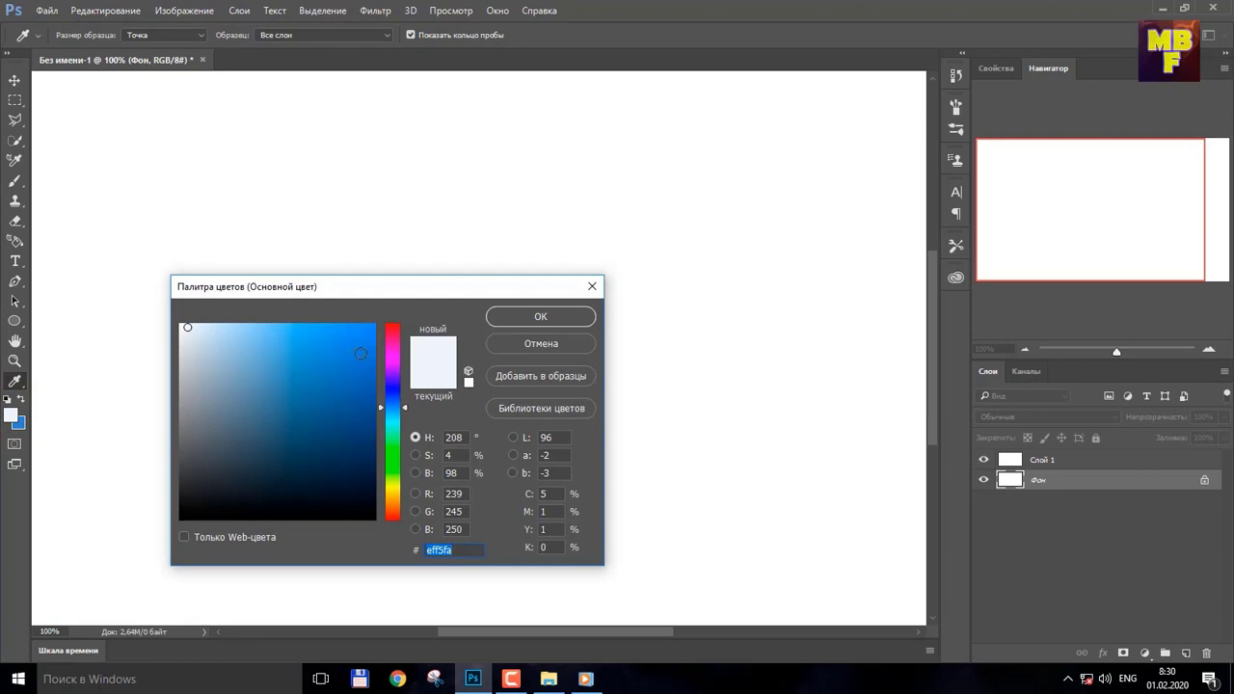
pyautogui.click(372, 510)
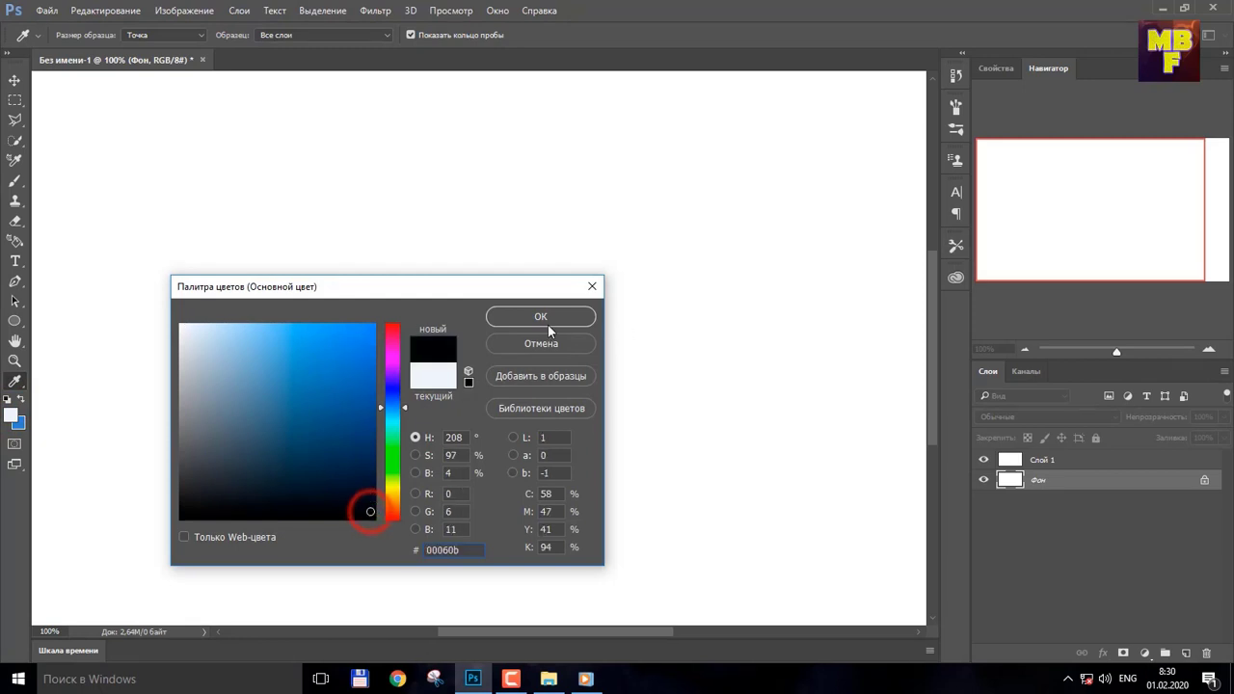
pyautogui.click(548, 321)
pyautogui.click(553, 321)
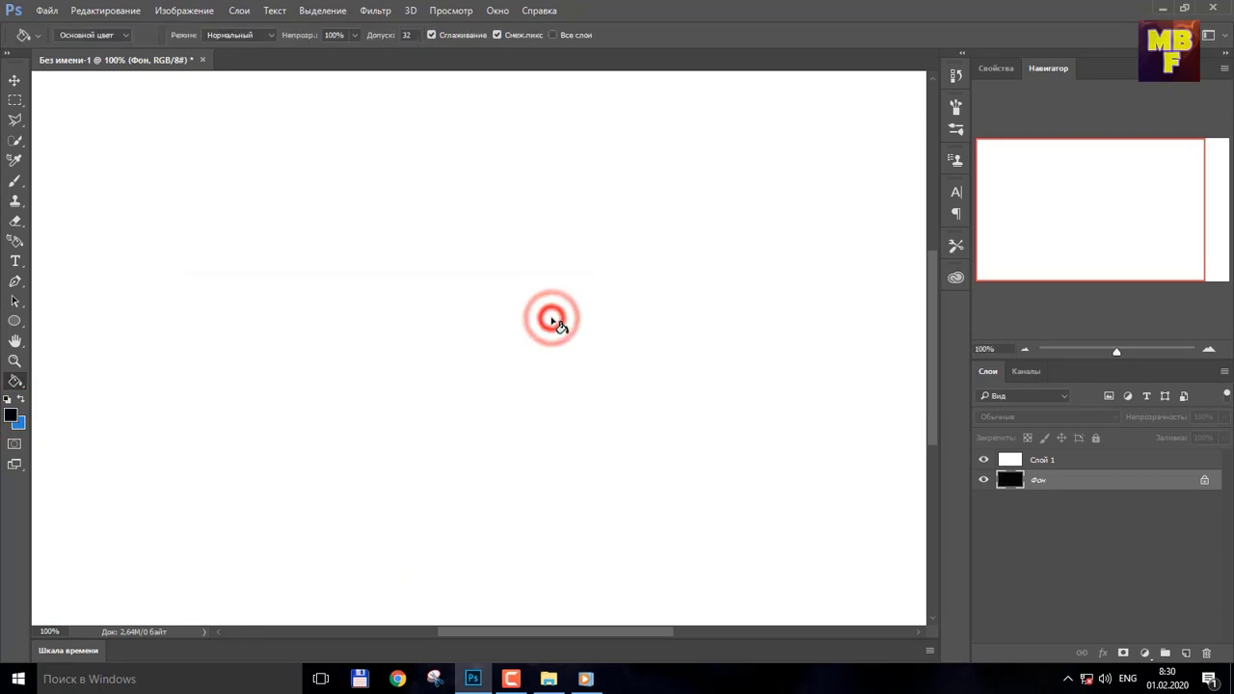
# - Fill the duplicated layer with the same near-black colour and leave that layer selected
pyautogui.click(1056, 459)
pyautogui.click(613, 378)
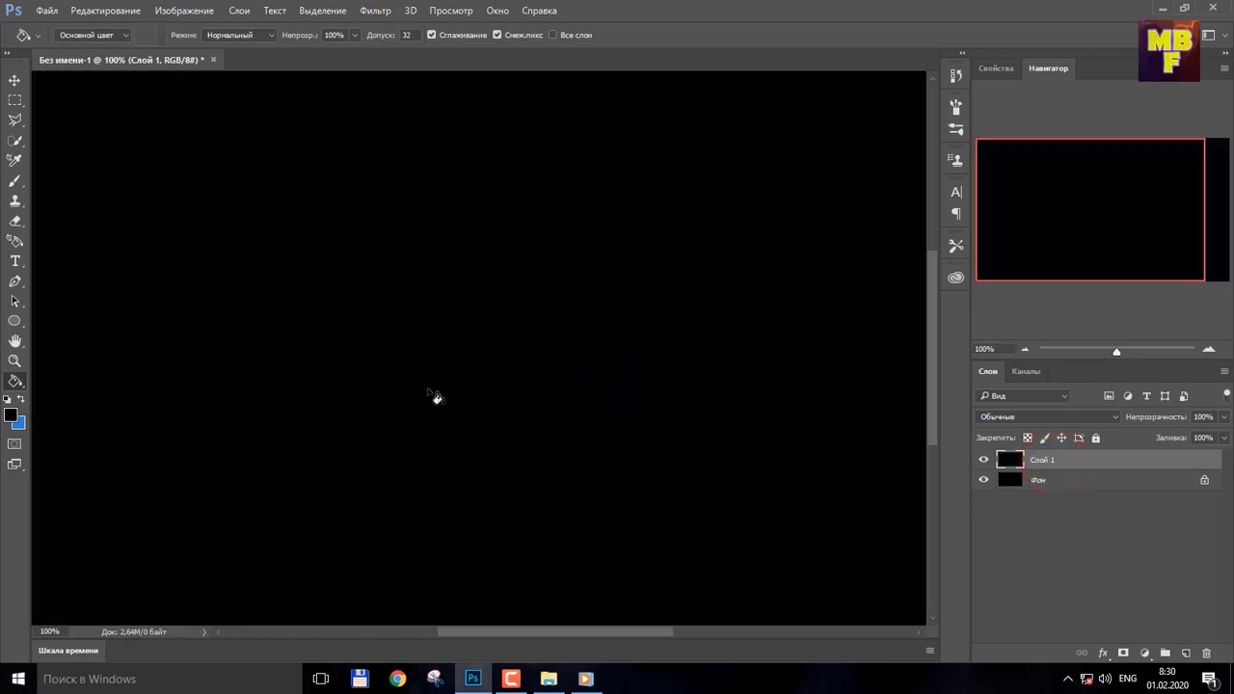
pyautogui.click(1080, 480)
pyautogui.click(1082, 460)
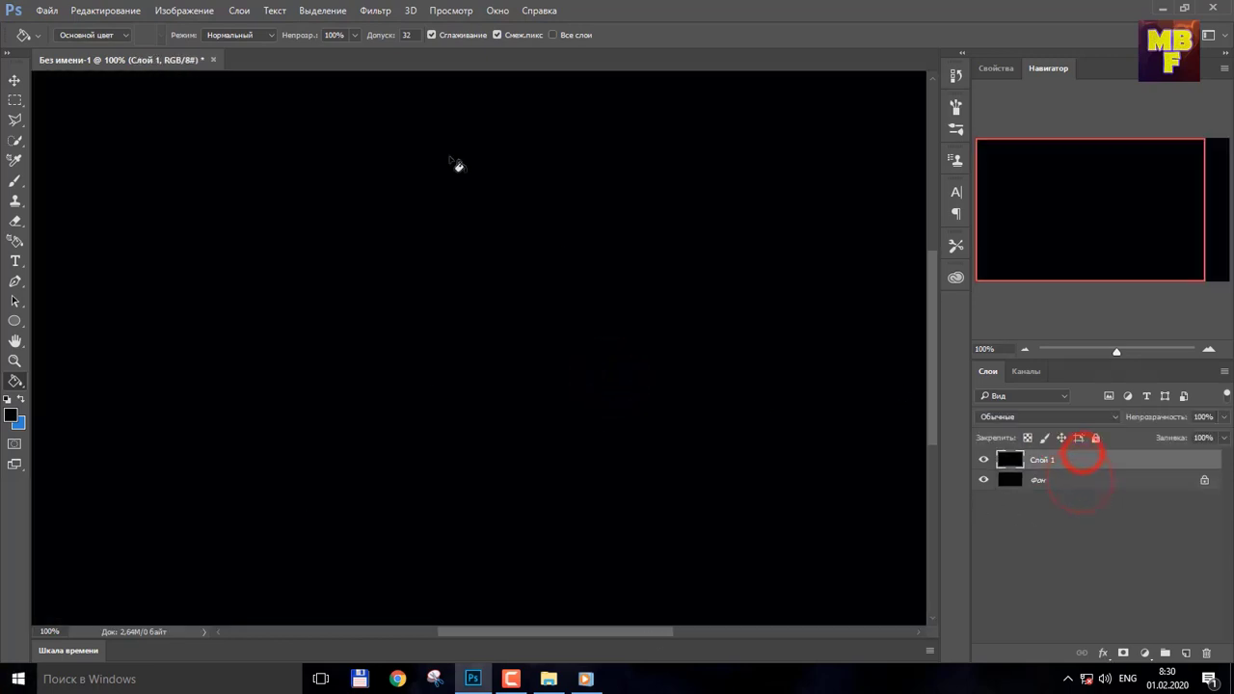
# - Render the Clouds filter on the upper layer
pyautogui.click(372, 10)
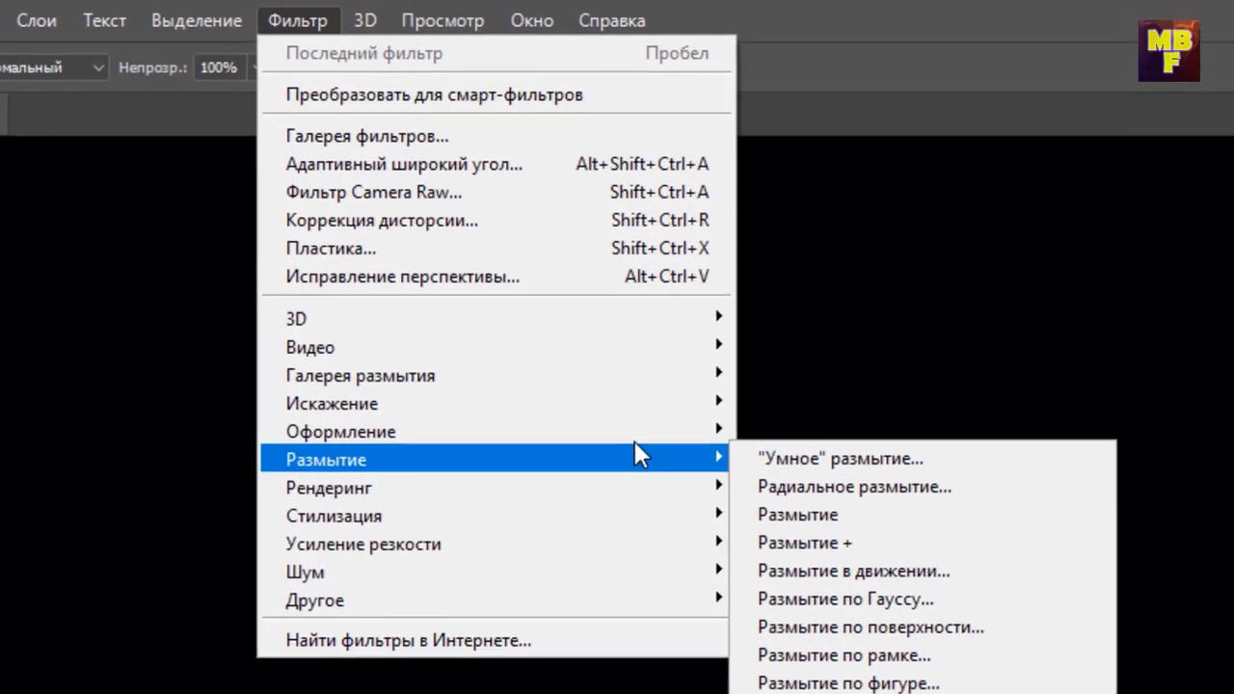
pyautogui.moveTo(571, 270)
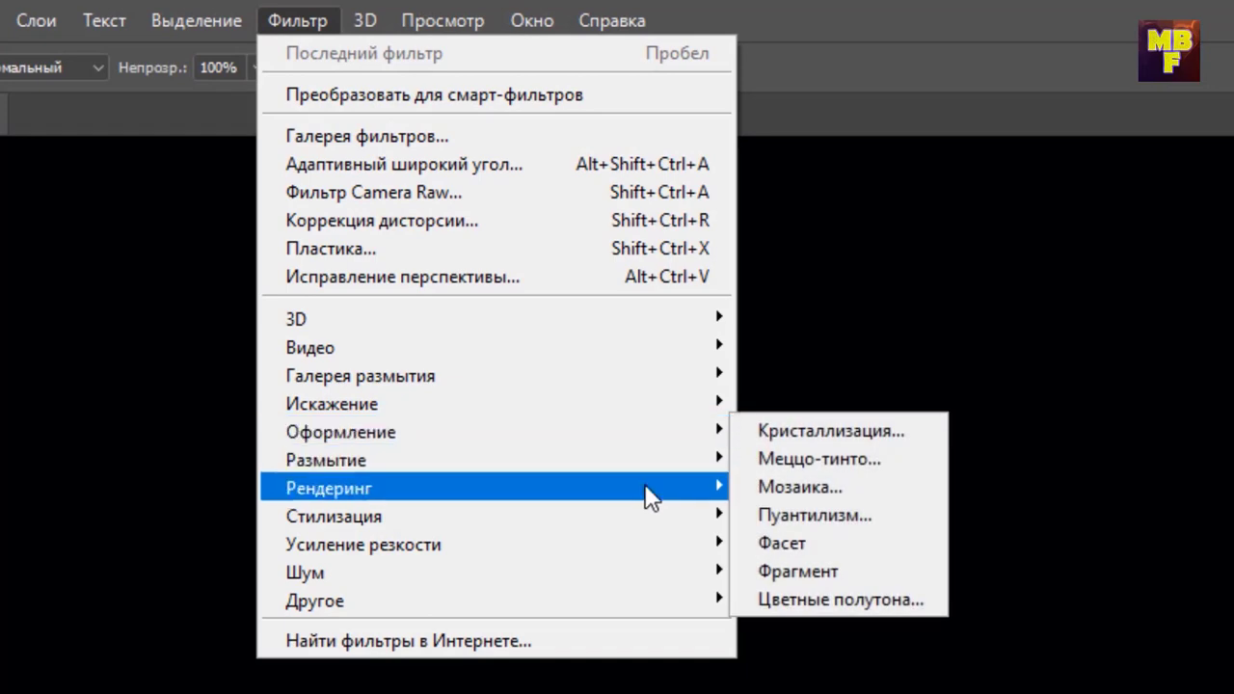
pyautogui.moveTo(647, 495)
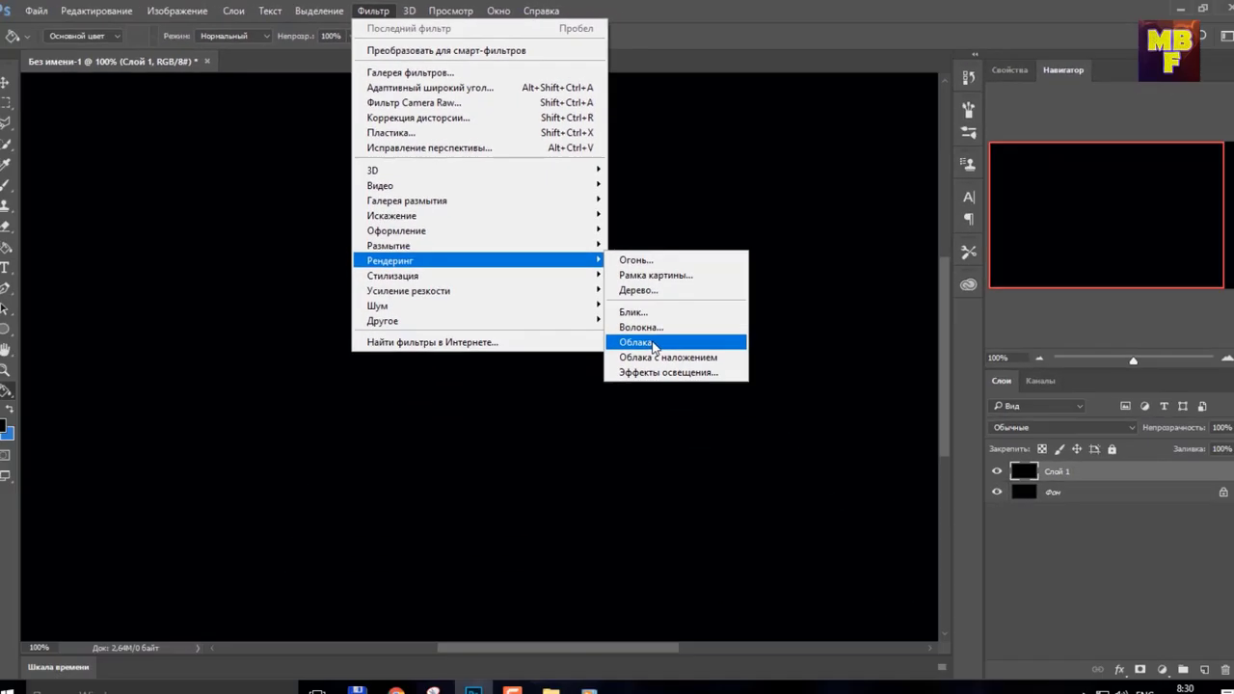
pyautogui.click(737, 520)
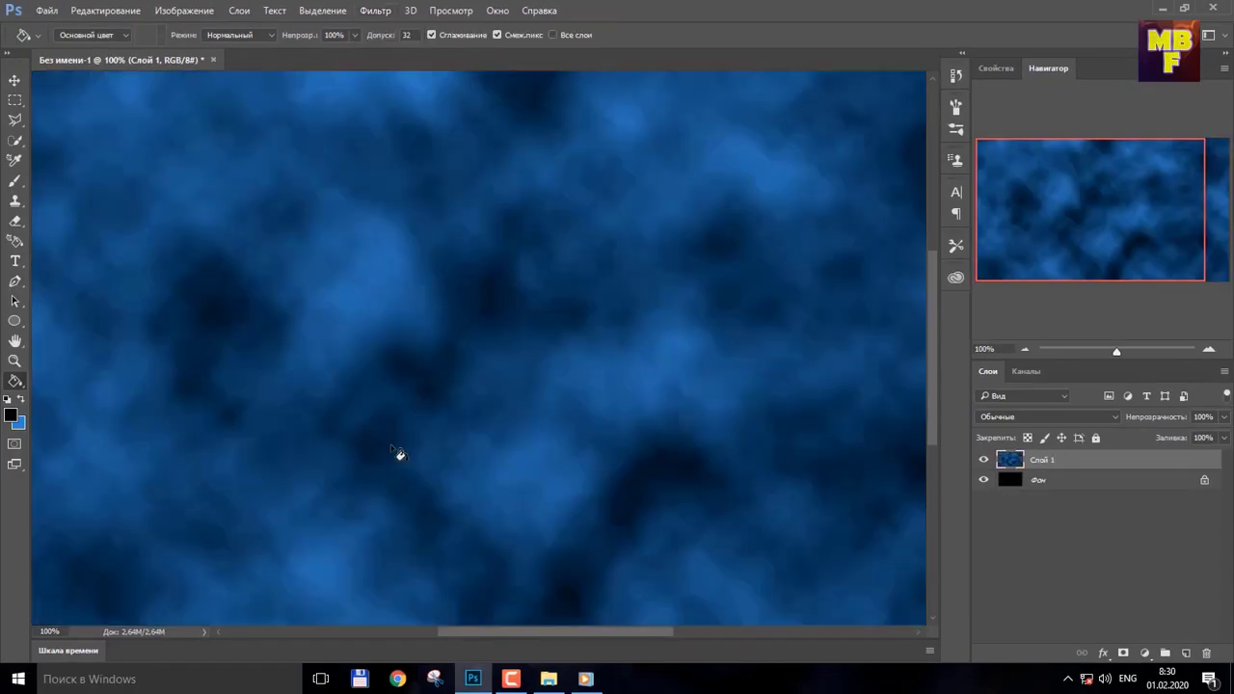
# - Pick a lighter blue as the background colour and lower the clouds layer's fill to 34%
pyautogui.click(23, 428)
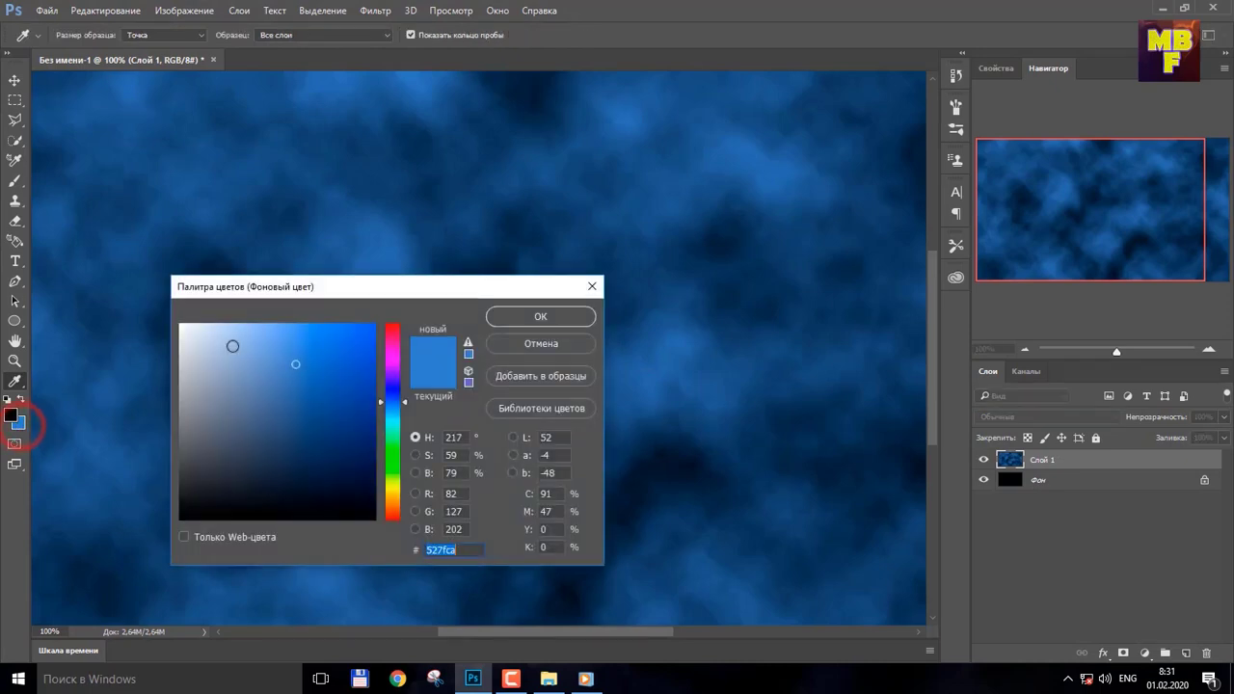
pyautogui.moveTo(180, 330)
pyautogui.mouseDown()
pyautogui.moveTo(259, 331)
pyautogui.moveTo(245, 334)
pyautogui.mouseUp()
pyautogui.click(536, 318)
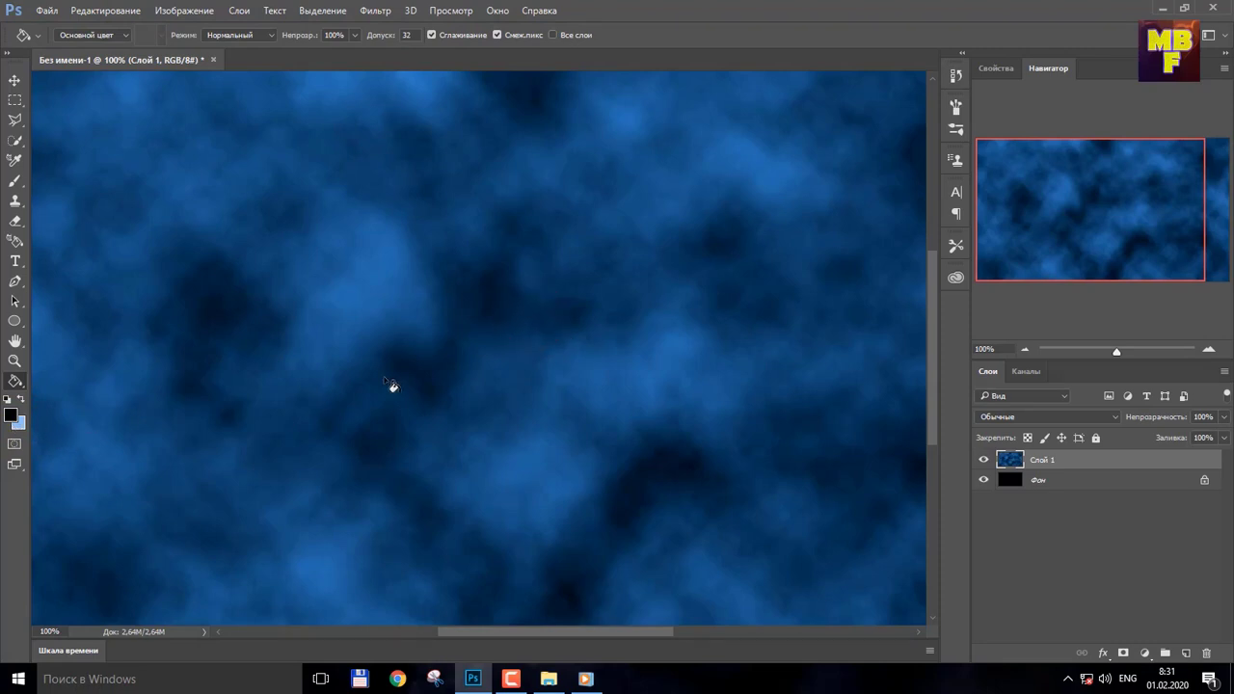
pyautogui.click(1224, 439)
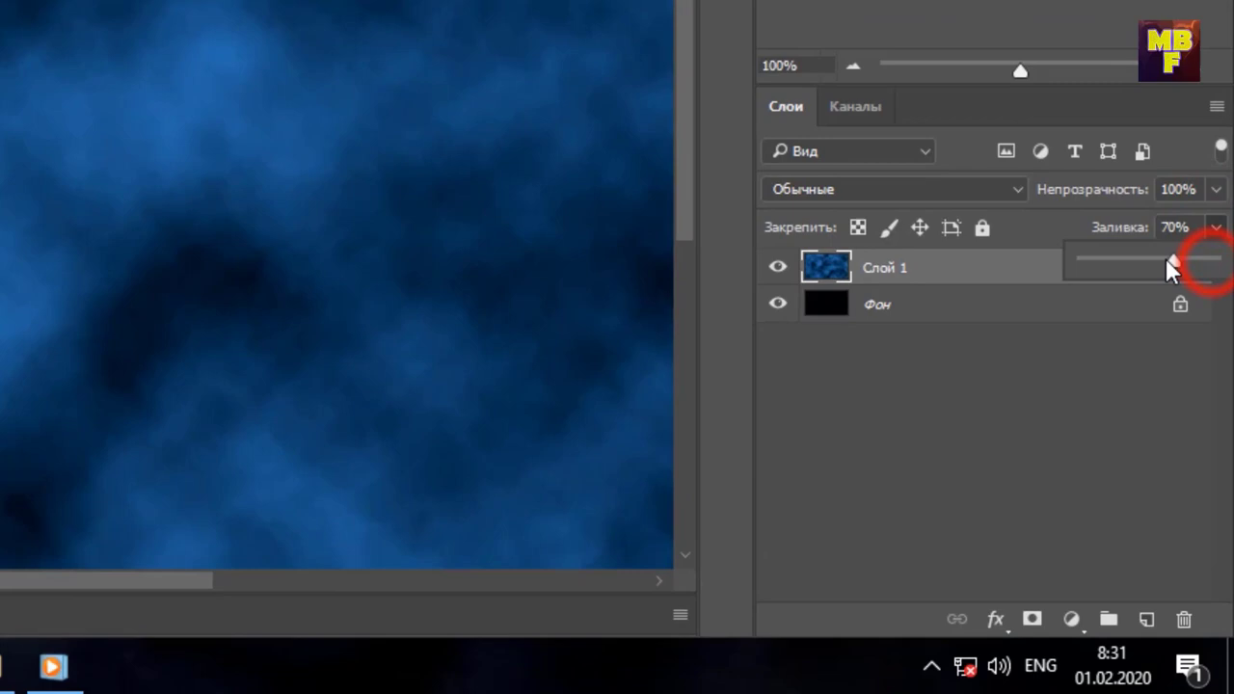
pyautogui.moveTo(1165, 258); pyautogui.dragTo(1128, 264)
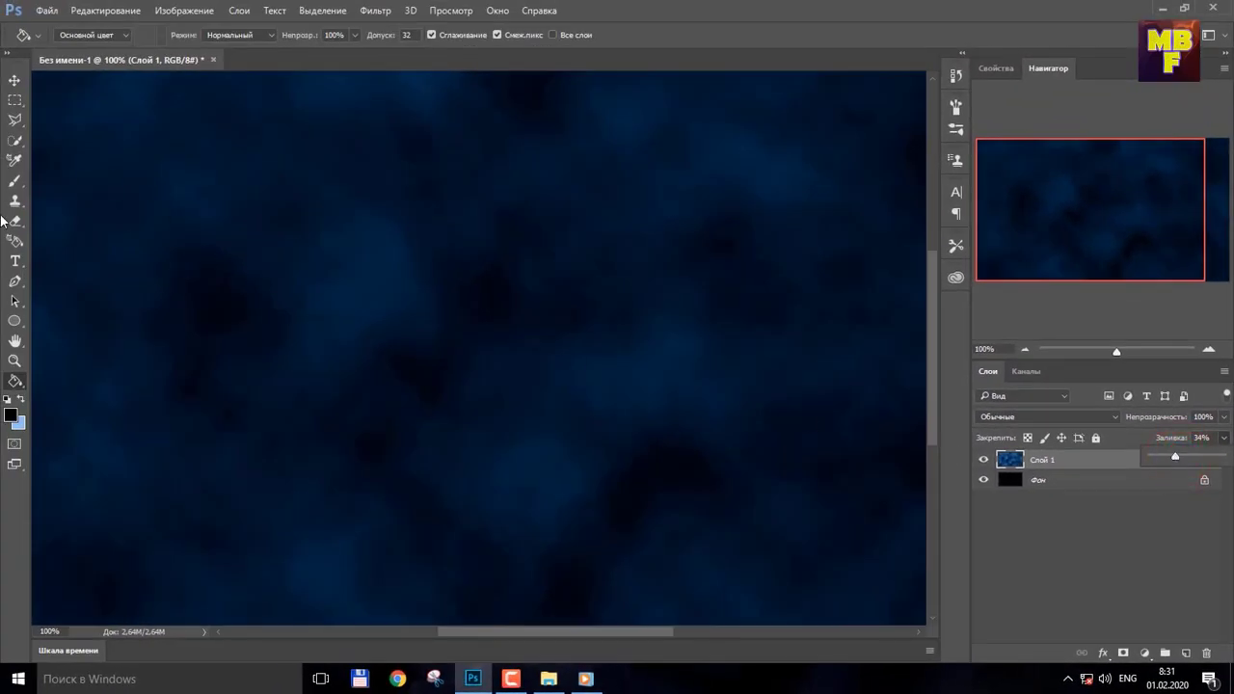
# - Start a horizontal text line on the canvas with the font size set to 250 pt
pyautogui.click(56, 298)
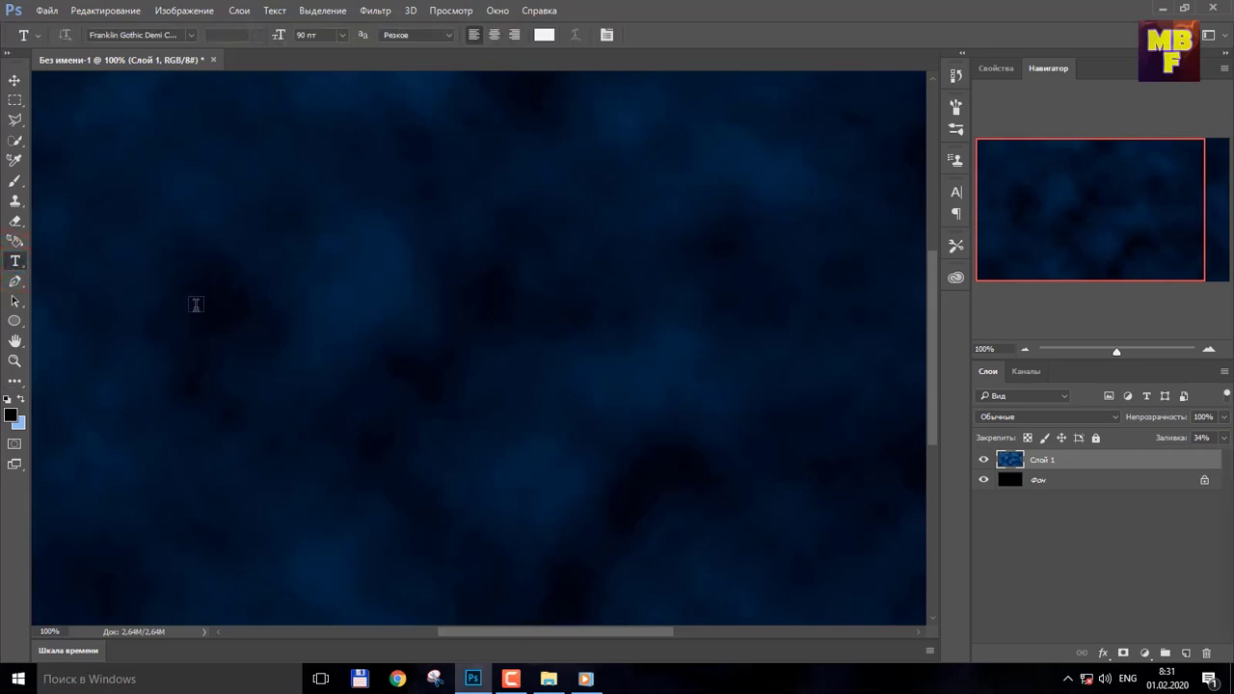
pyautogui.click(168, 329)
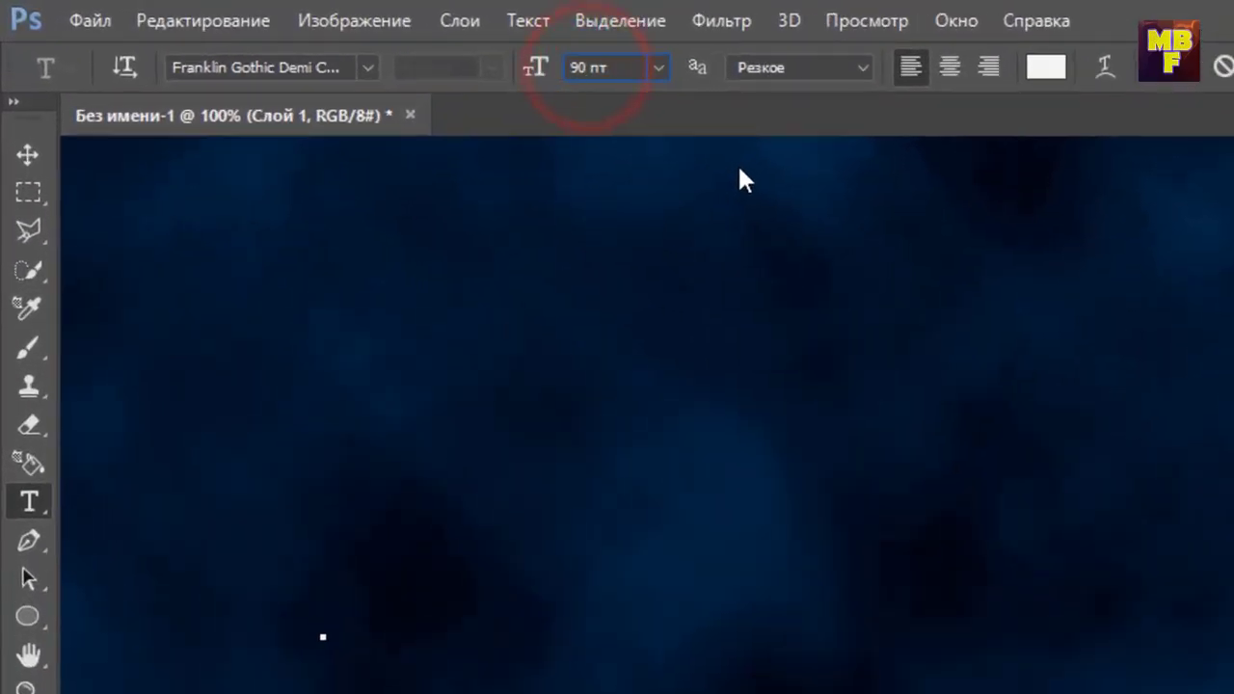
pyautogui.write('250')
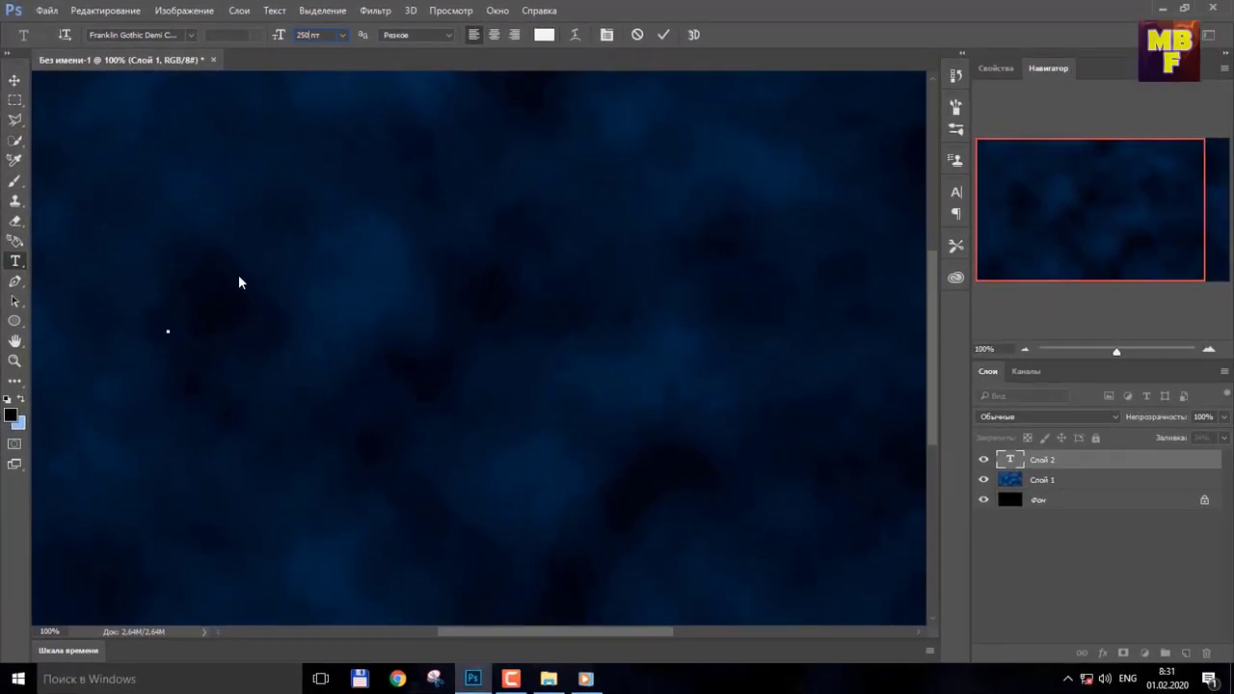
pyautogui.press('Return')
# - Enter the word TUTUN in capitals in the text line and commit it
pyautogui.write('T')
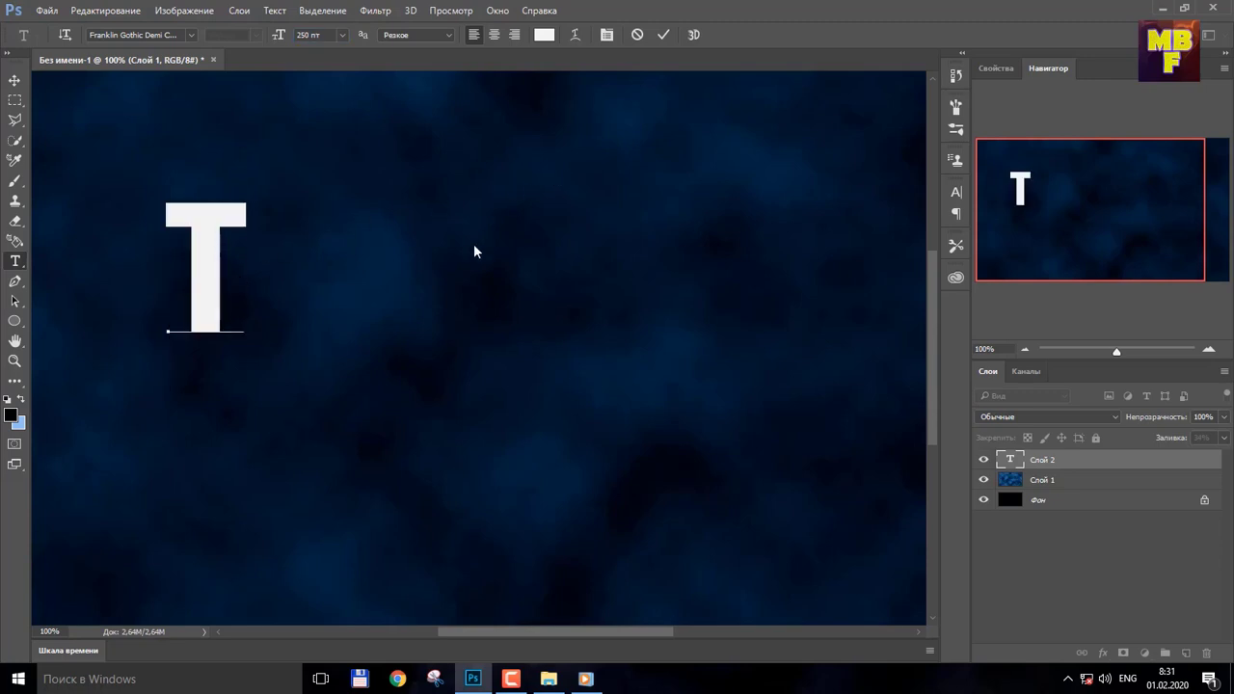
pyautogui.hotkey('alt', 'shift')
pyautogui.hotkey('alt', 'shift')
pyautogui.hotkey('alt', 'shift')
pyautogui.write('u')
pyautogui.press('BackSpace')
pyautogui.write('UTUN')
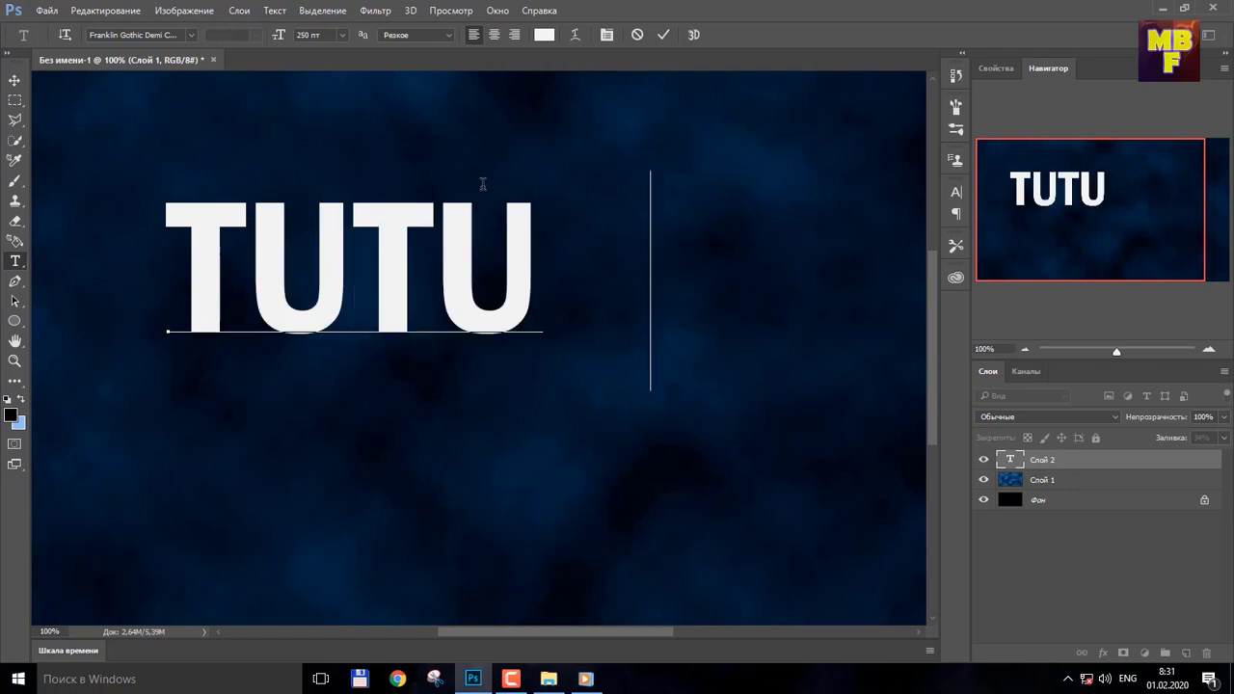
pyautogui.click(257, 124)
# - Move the TUTUN text to about the centre of the canvas
pyautogui.click(14, 80)
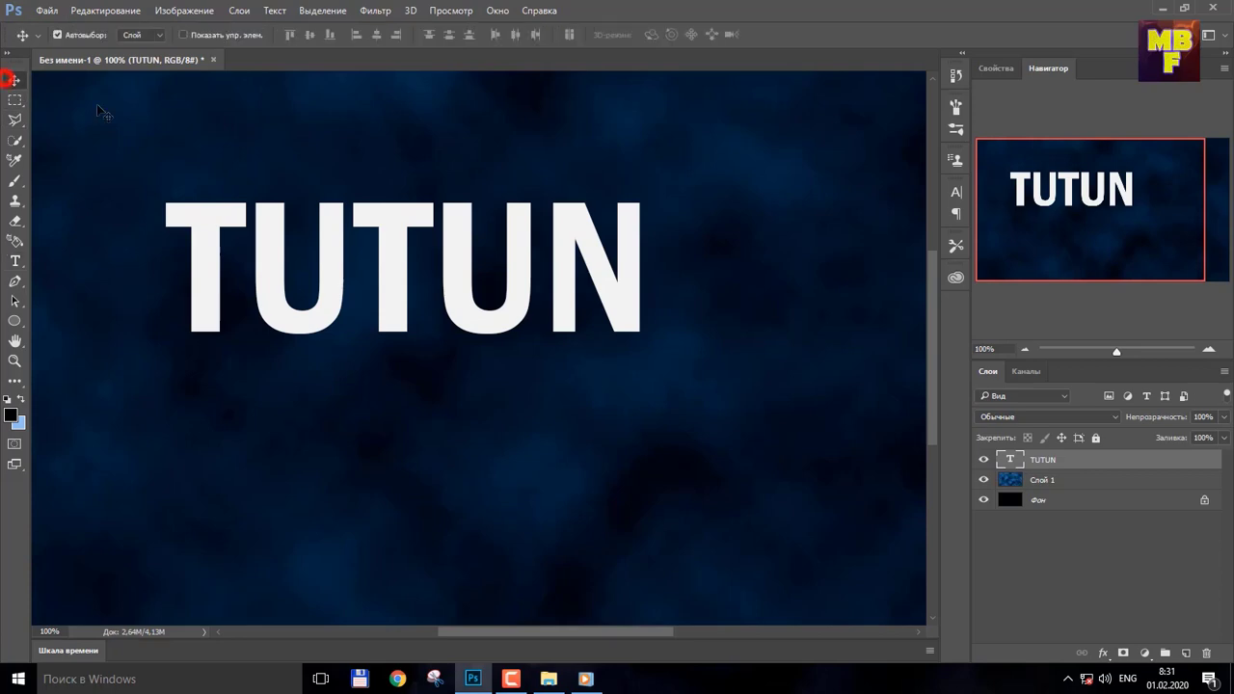
pyautogui.moveTo(276, 141); pyautogui.dragTo(449, 221)
pyautogui.hotkey('ctrl', 'z')
pyautogui.moveTo(555, 248); pyautogui.dragTo(630, 311)
# - Add a new empty layer above the TUTUN text layer
pyautogui.click(851, 289)
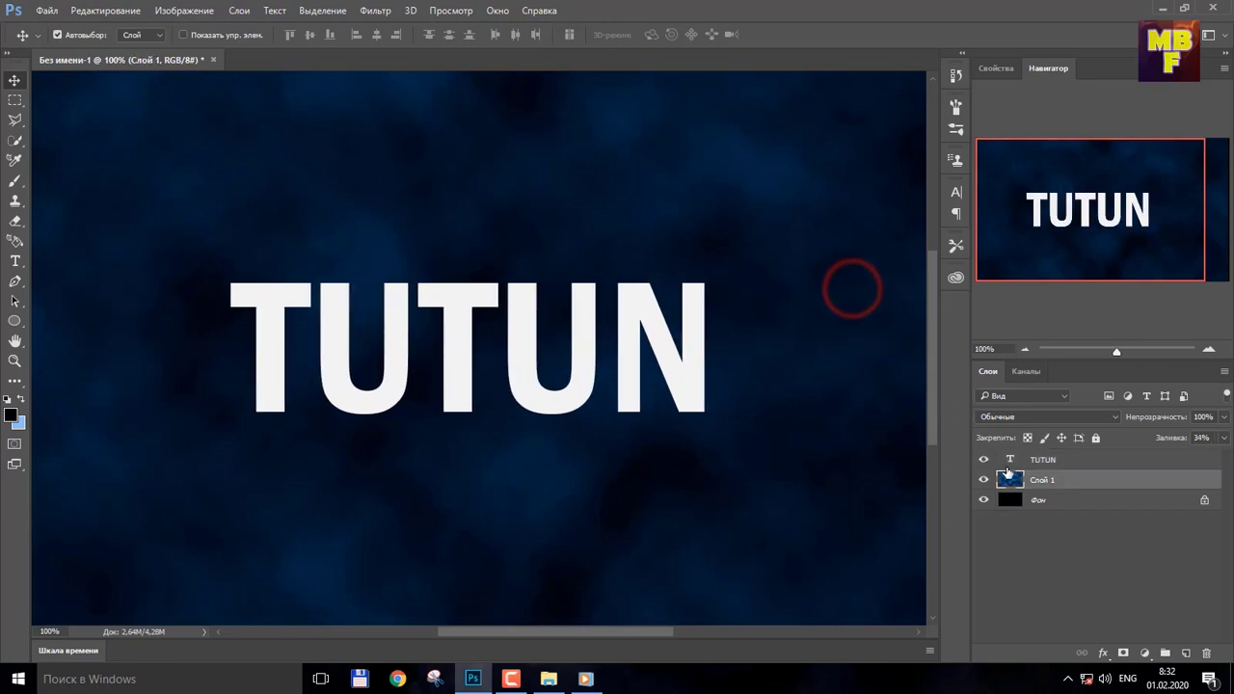
pyautogui.click(1050, 461)
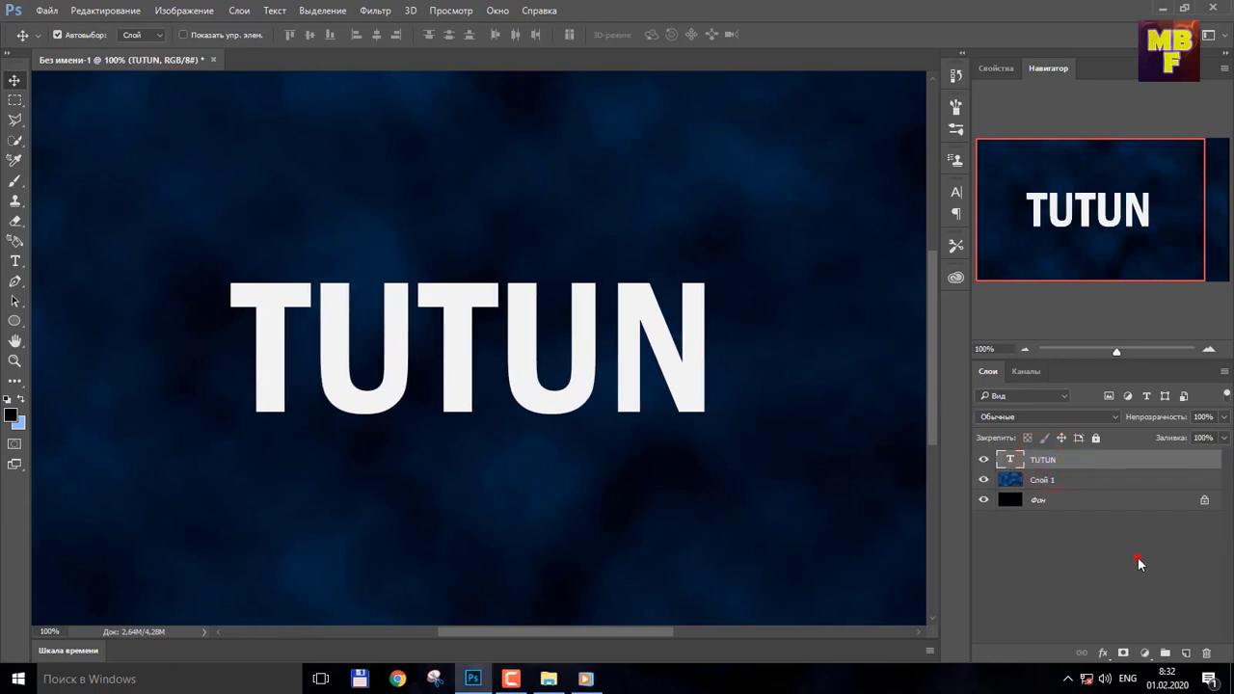
pyautogui.click(1138, 557)
pyautogui.click(1186, 654)
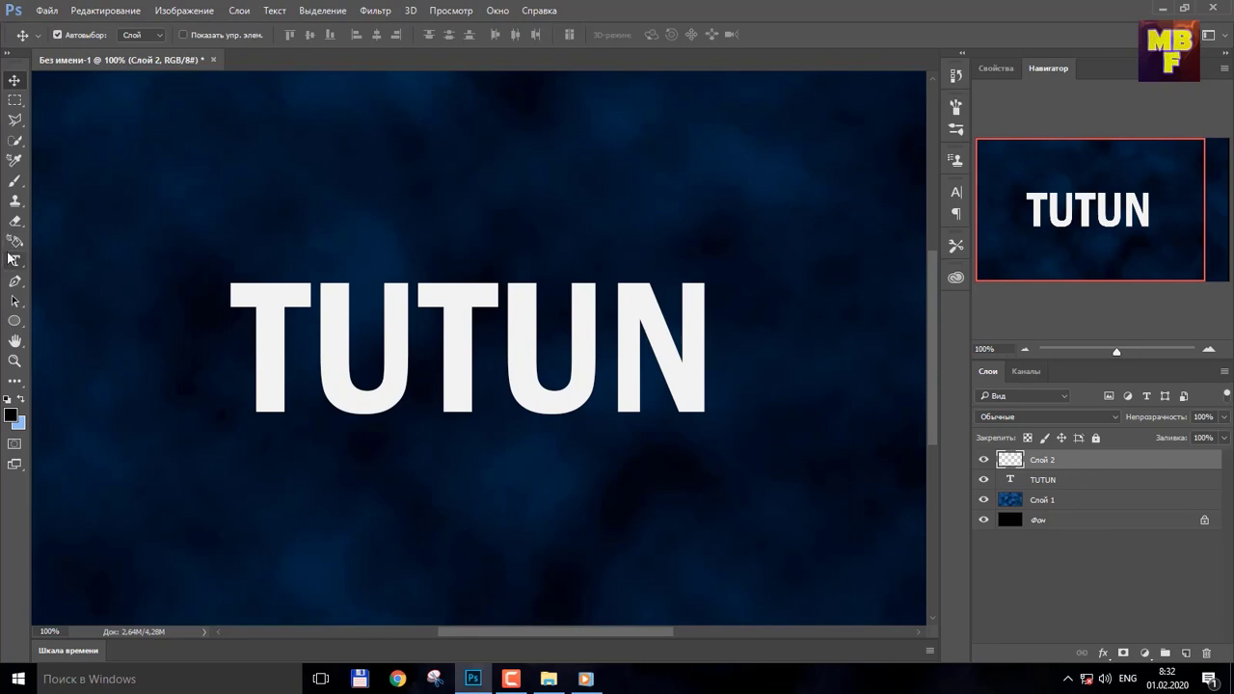
# - Choose the Brush tool with the 2075 px smoke preset in the row below the 637 px brush
pyautogui.click(15, 182)
pyautogui.click(81, 37)
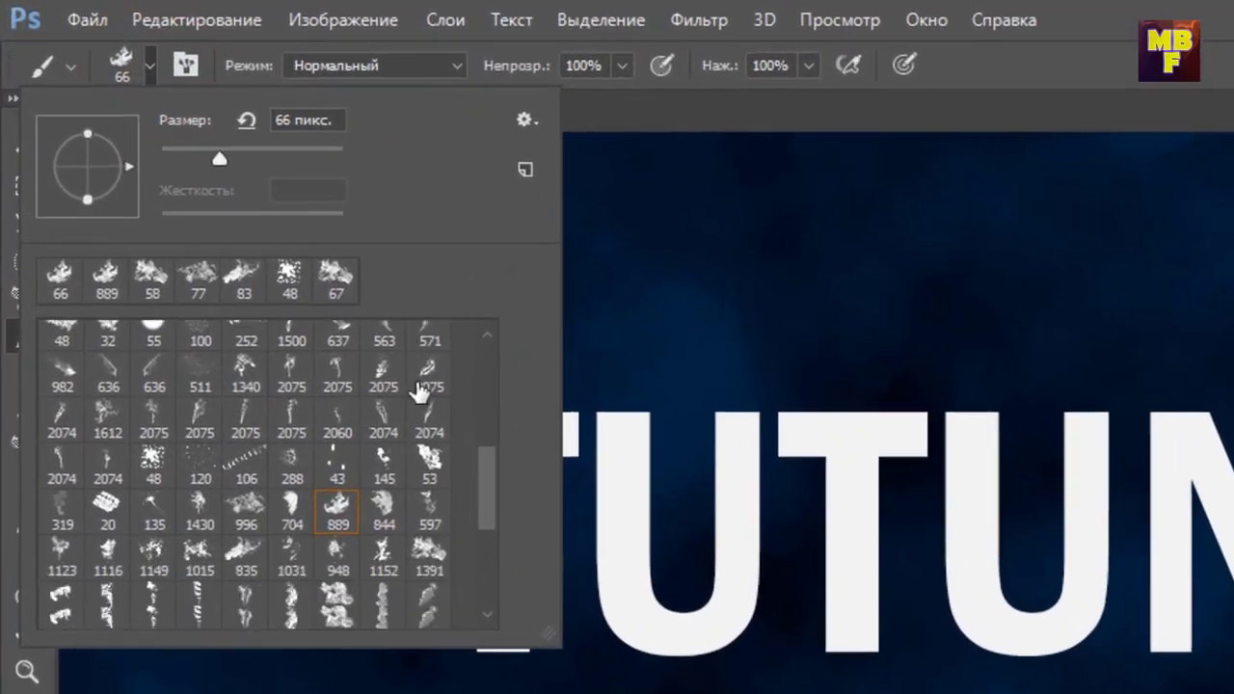
pyautogui.moveTo(261, 228); pyautogui.dragTo(264, 267)
pyautogui.moveTo(494, 484); pyautogui.dragTo(485, 510)
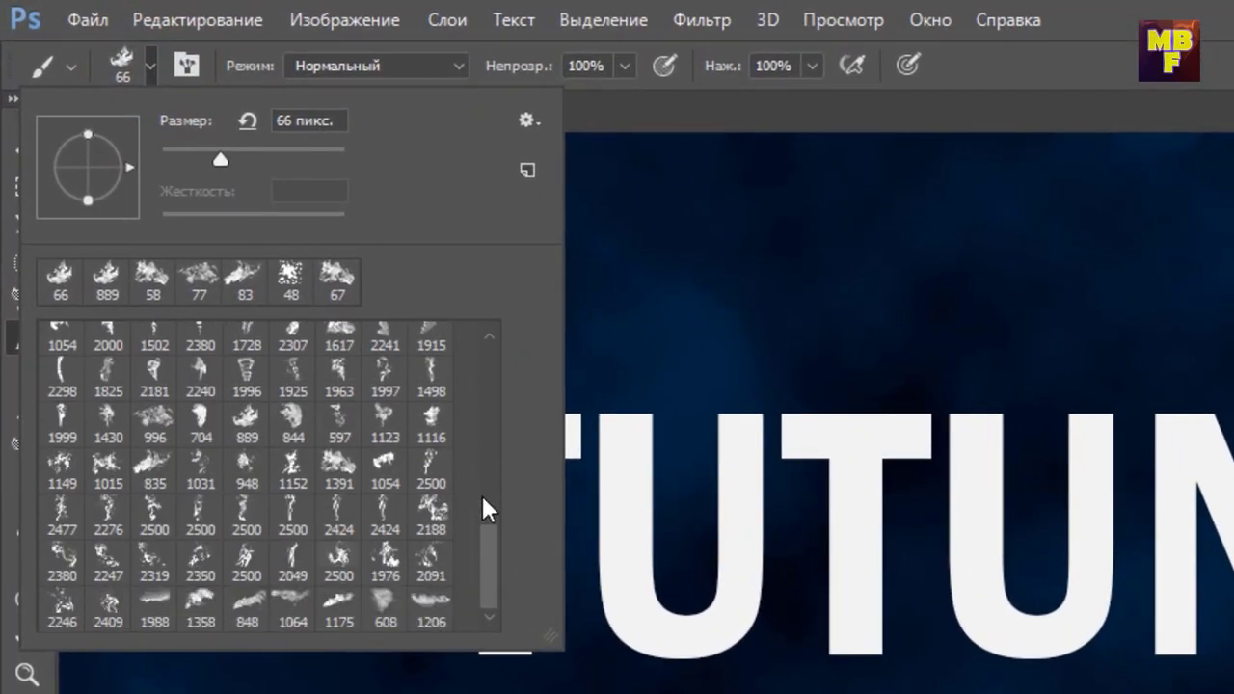
pyautogui.scroll(3, 385, 520)
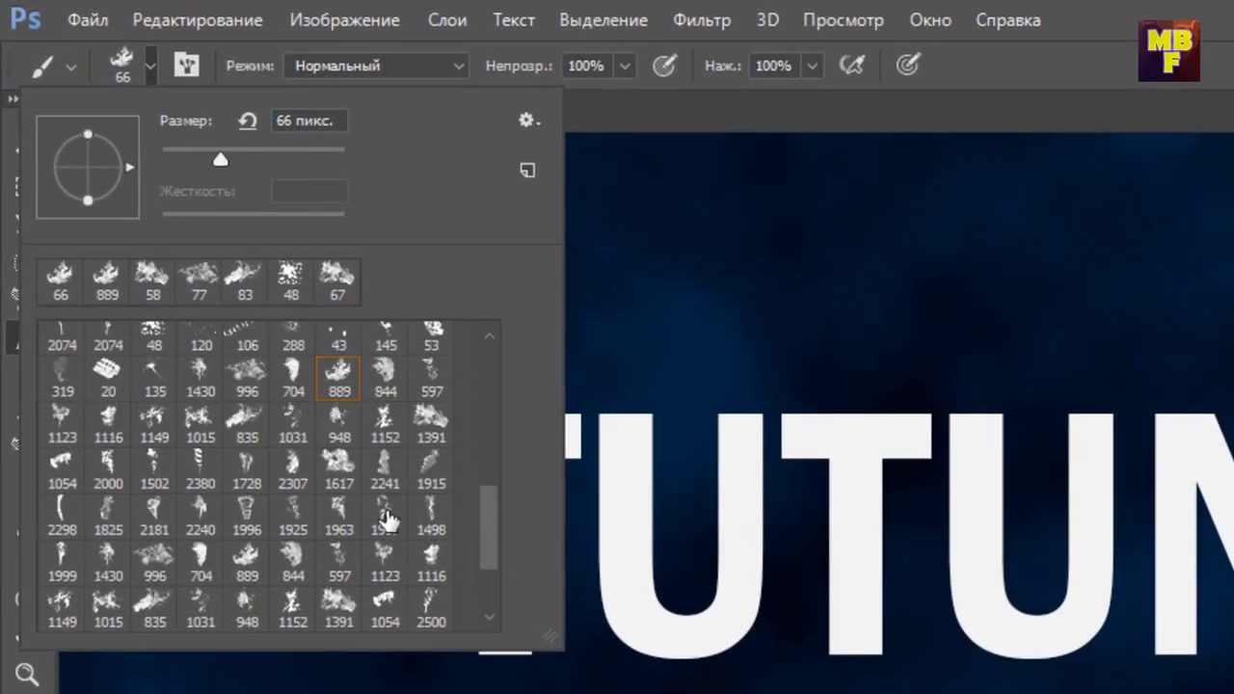
pyautogui.scroll(3, 289, 511)
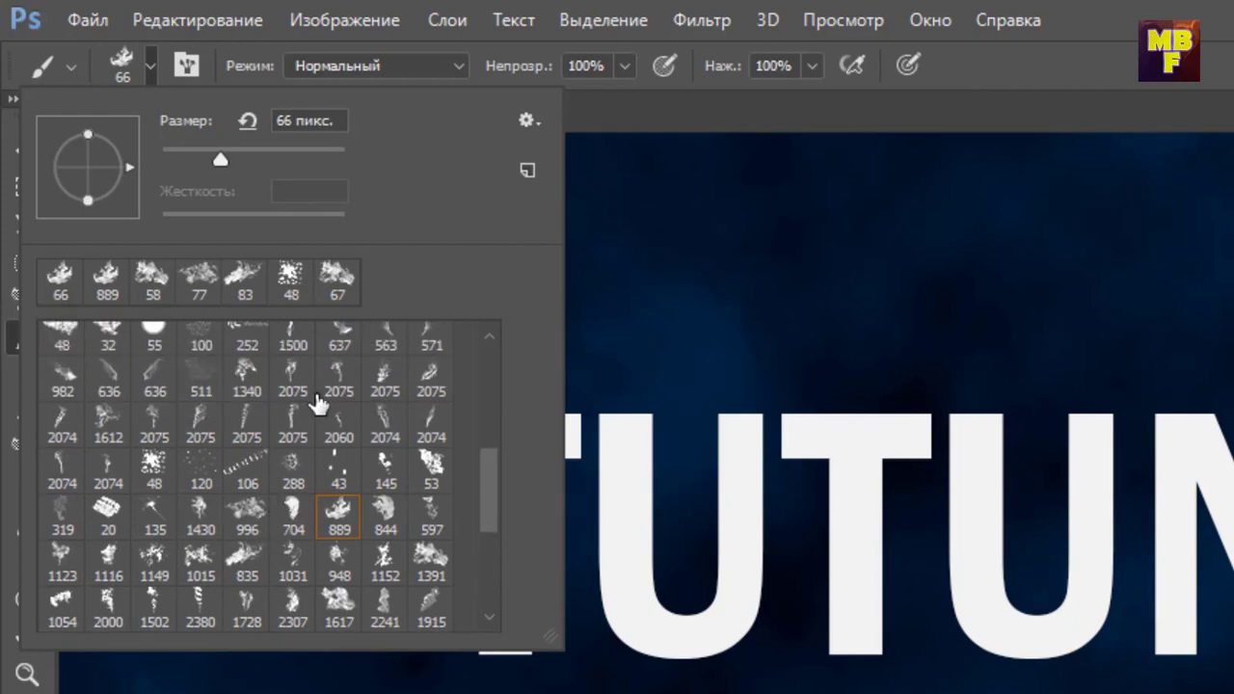
pyautogui.click(338, 374)
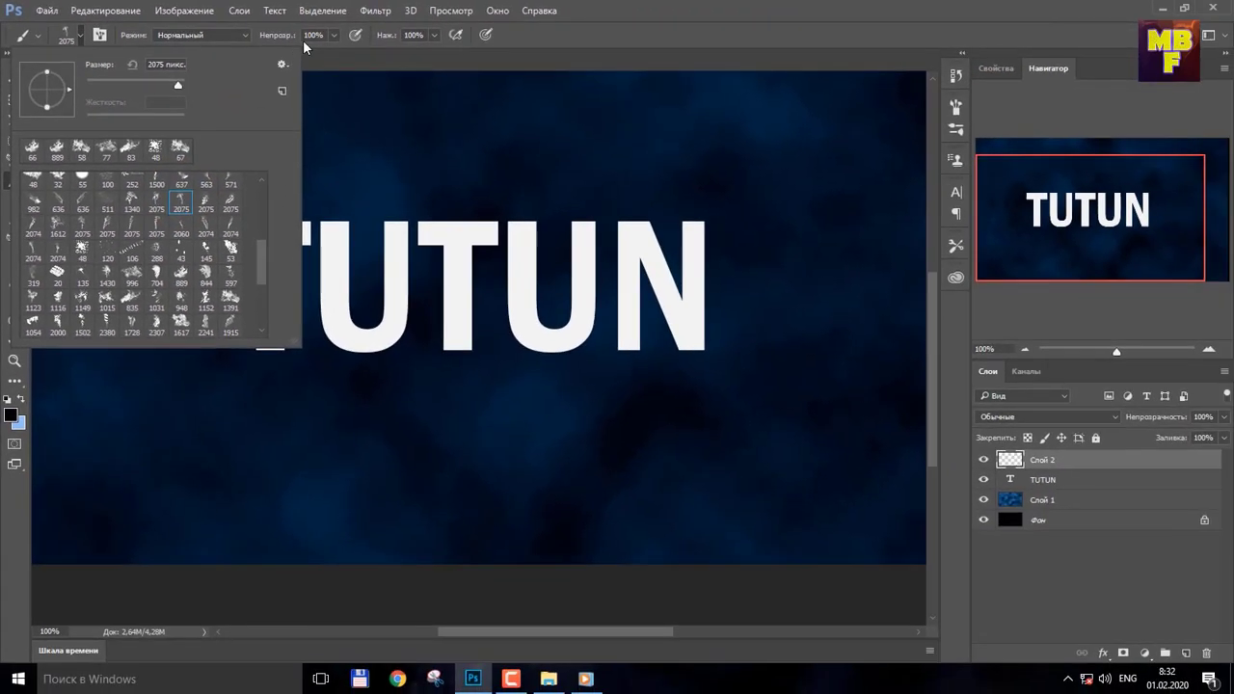
pyautogui.click(330, 56)
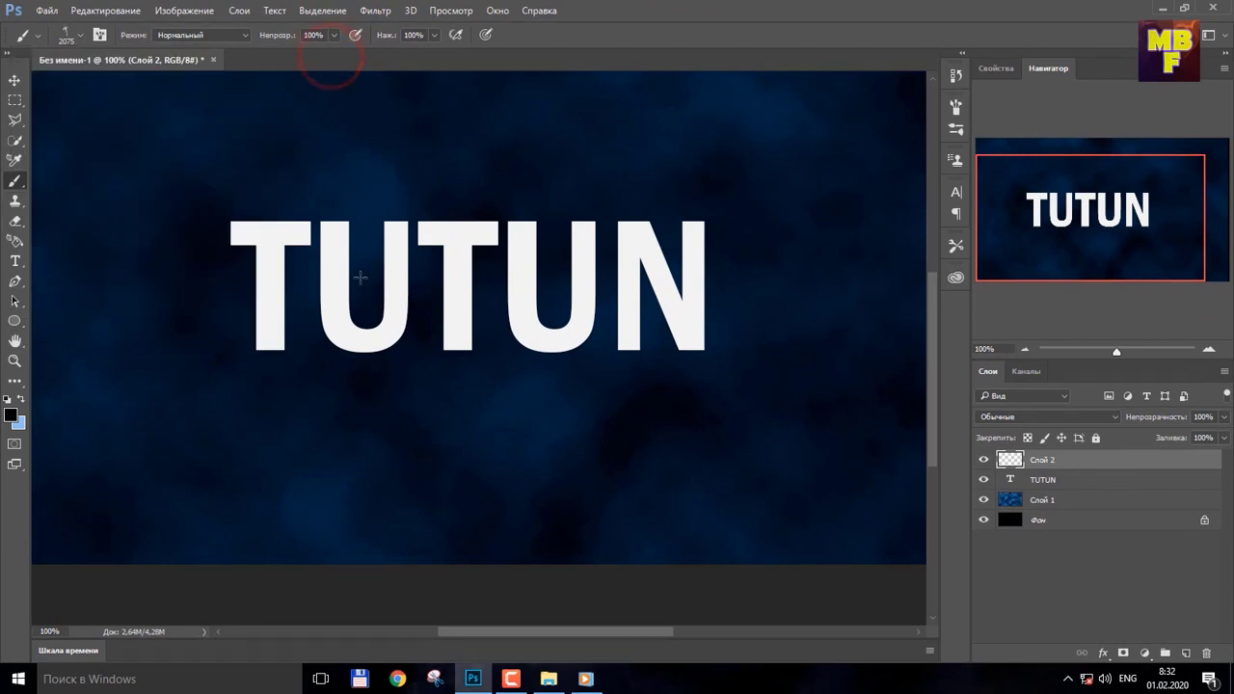
# - Reduce the smoke brush size to 700 px
pyautogui.press('[')
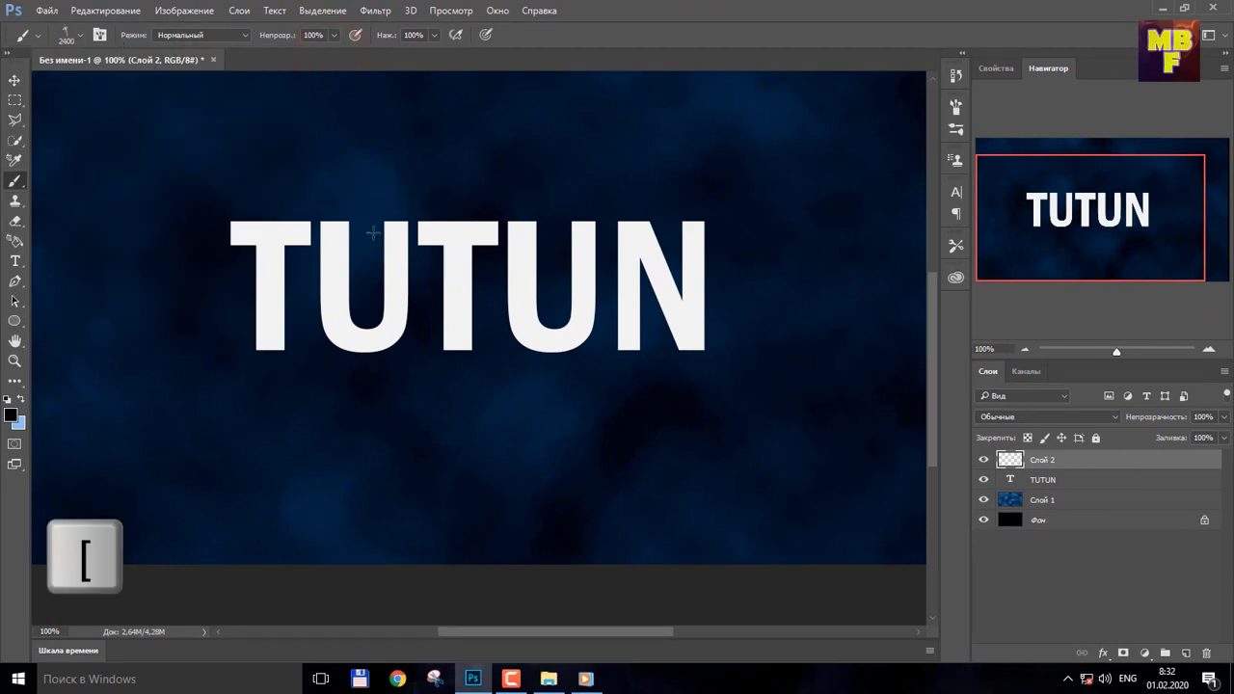
pyautogui.press('[')
pyautogui.press('[')
pyautogui.press('[')
pyautogui.press('[')
pyautogui.press('[')
pyautogui.press('[')
pyautogui.press('[')
pyautogui.press('[')
pyautogui.press('[')
pyautogui.press('[')
pyautogui.press('[')
pyautogui.press('[')
pyautogui.press('[')
pyautogui.press('[')
pyautogui.press('[')
pyautogui.press('[')
pyautogui.press('[')
pyautogui.press('[')
pyautogui.press('[')
pyautogui.press('[')
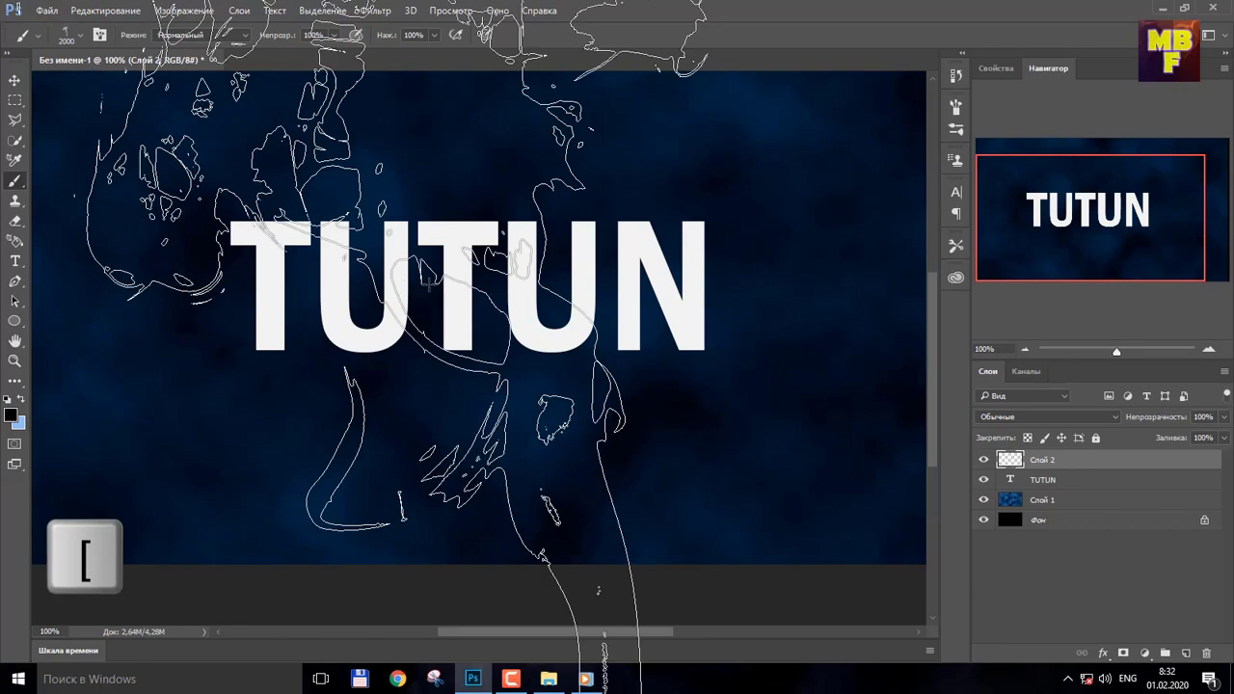
pyautogui.press(']')
pyautogui.press(']')
# - Rotate the smoke brush tip by about a quarter turn so its trail runs roughly horizontally across the text
pyautogui.rightClick(497, 270)
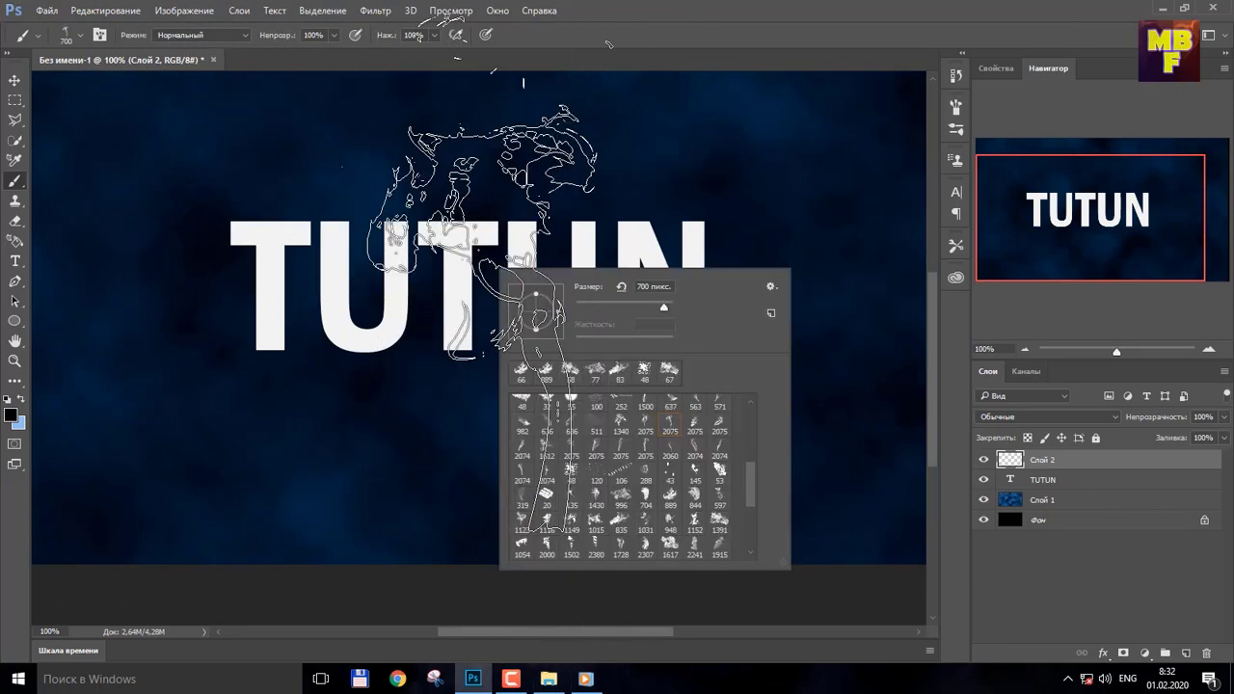
pyautogui.click(534, 331)
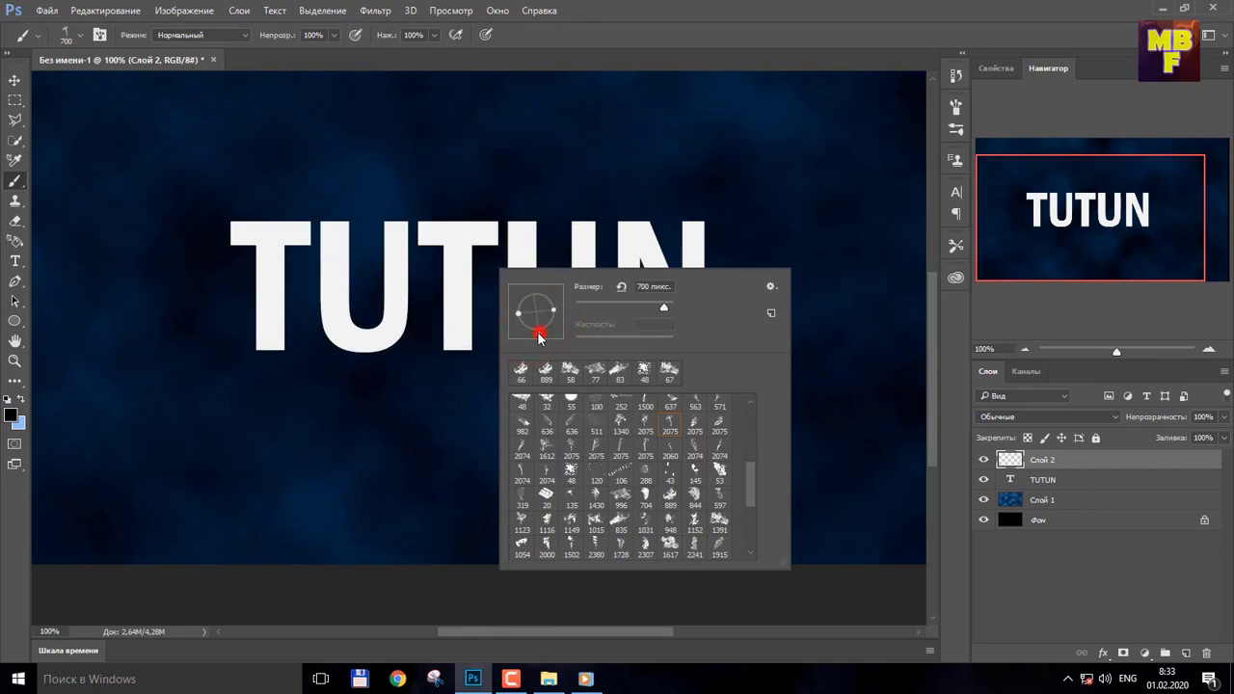
pyautogui.moveTo(537, 332); pyautogui.dragTo(536, 334)
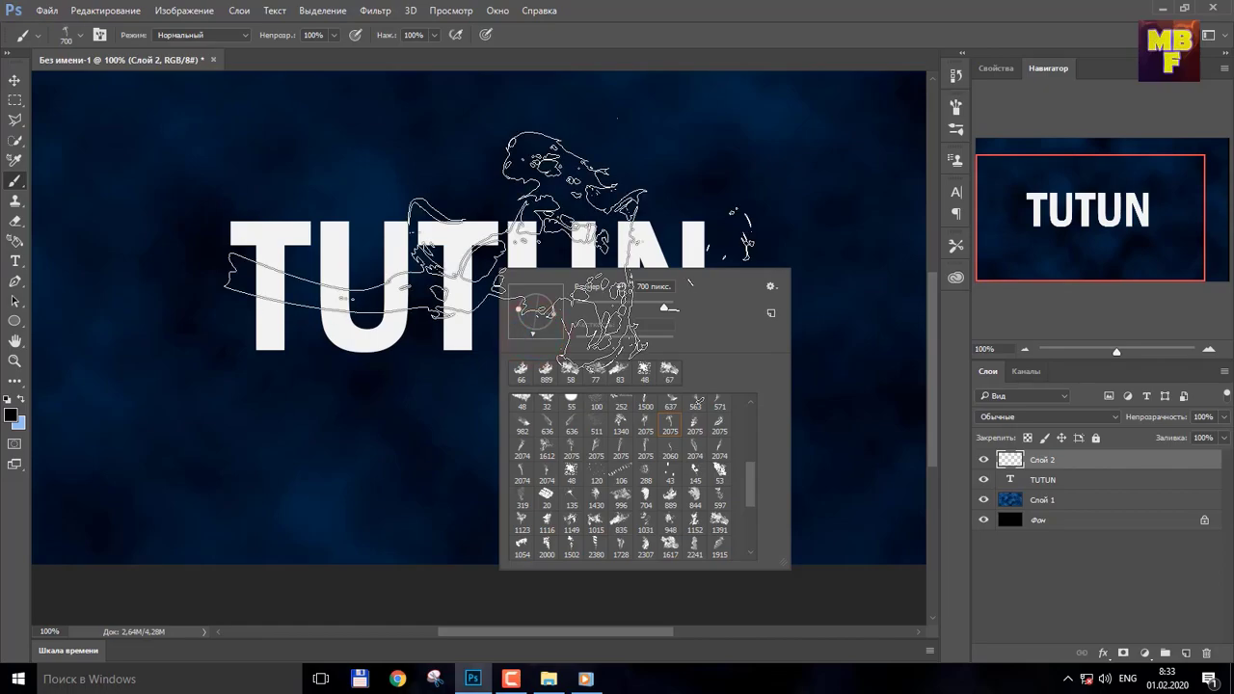
pyautogui.rightClick(602, 174)
pyautogui.rightClick(506, 234)
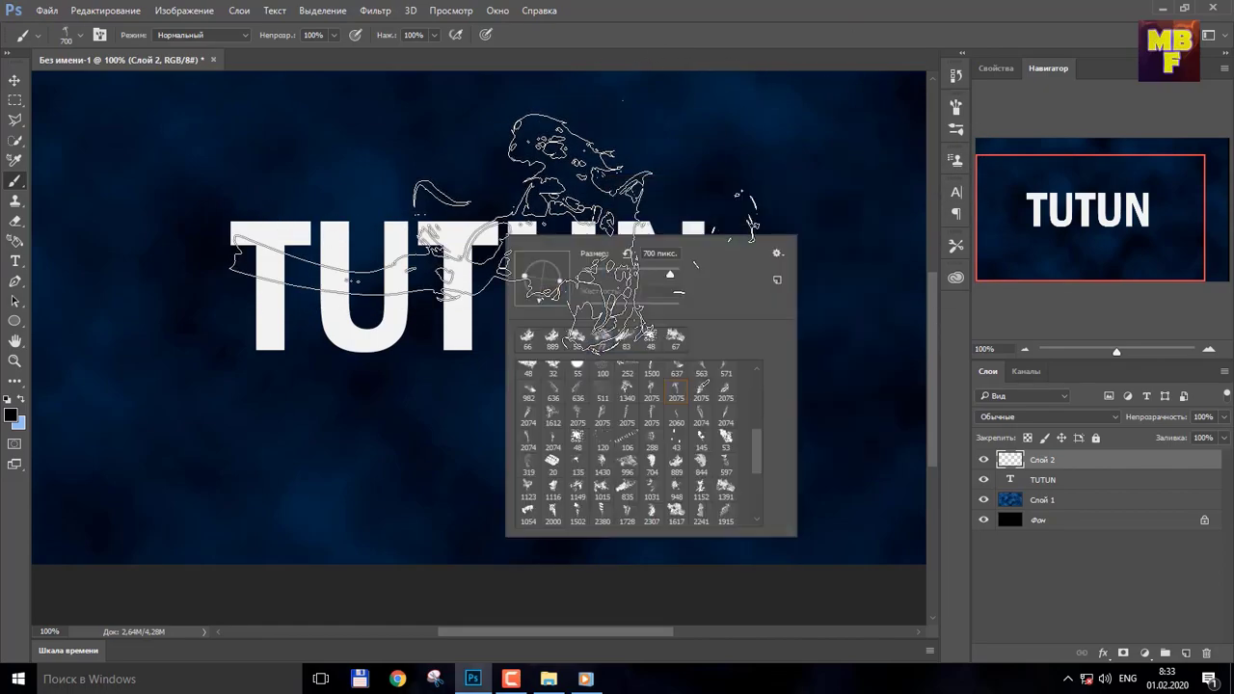
pyautogui.click(672, 8)
# - Enlarge the smoke brush to 1000 px and tilt its tip slightly further
pyautogui.press(']')
pyautogui.press(']')
pyautogui.press(']')
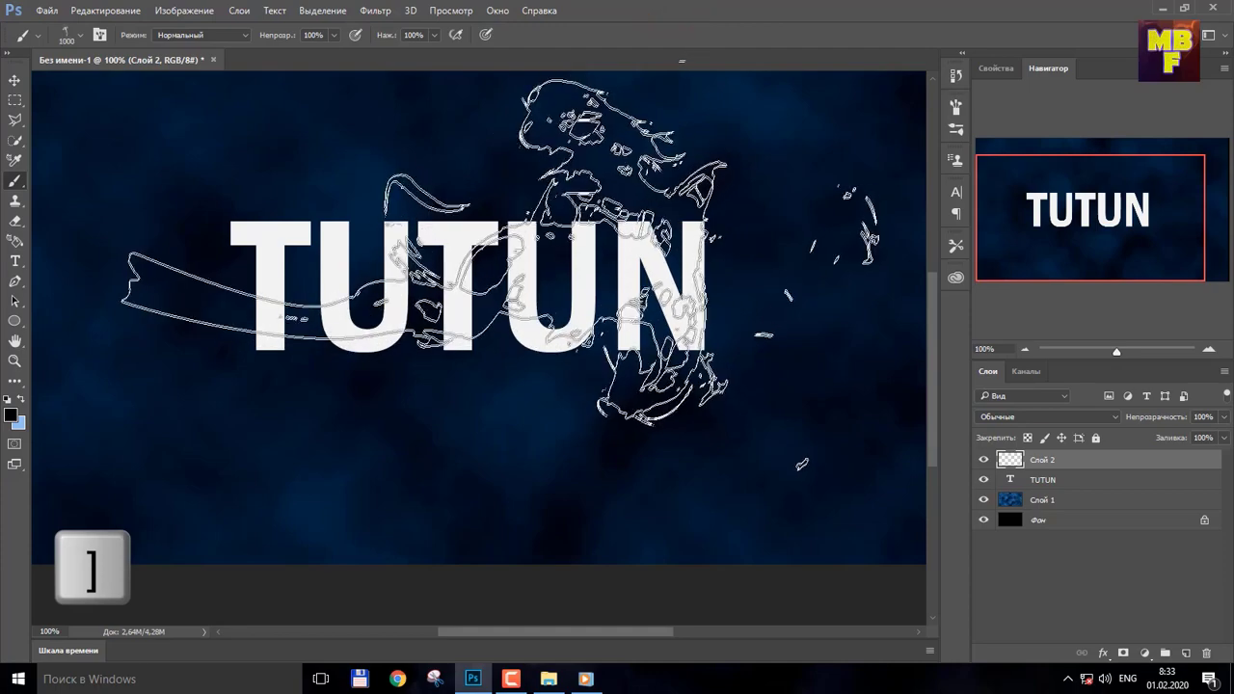
pyautogui.rightClick(521, 237)
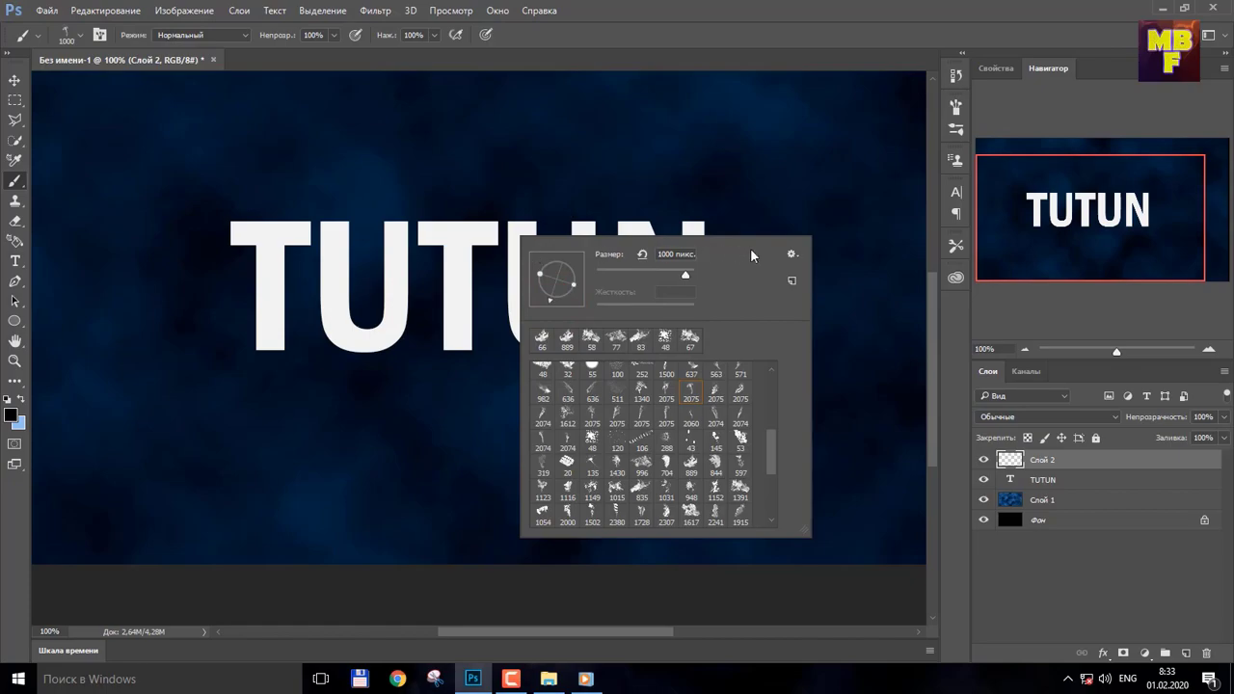
pyautogui.click(690, 6)
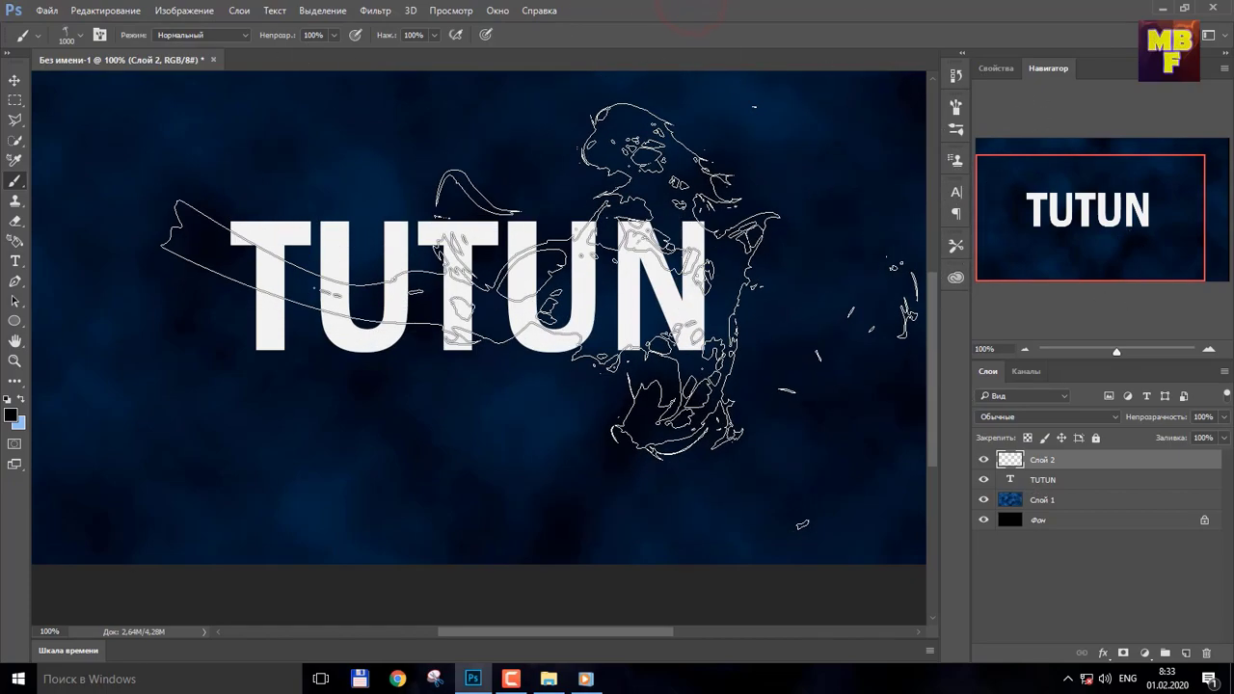
# - Undo the trial black smoke stamp and set the foreground colour to white
pyautogui.click(547, 267)
pyautogui.hotkey('ctrl', 'z')
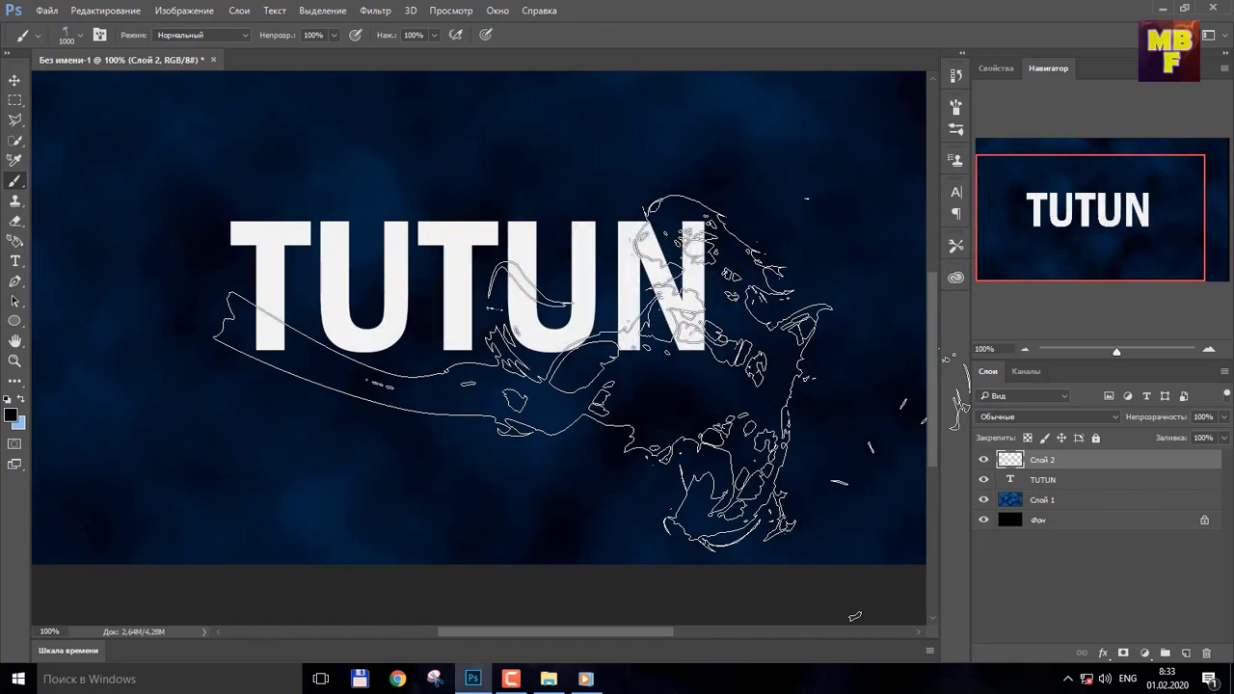
pyautogui.click(12, 412)
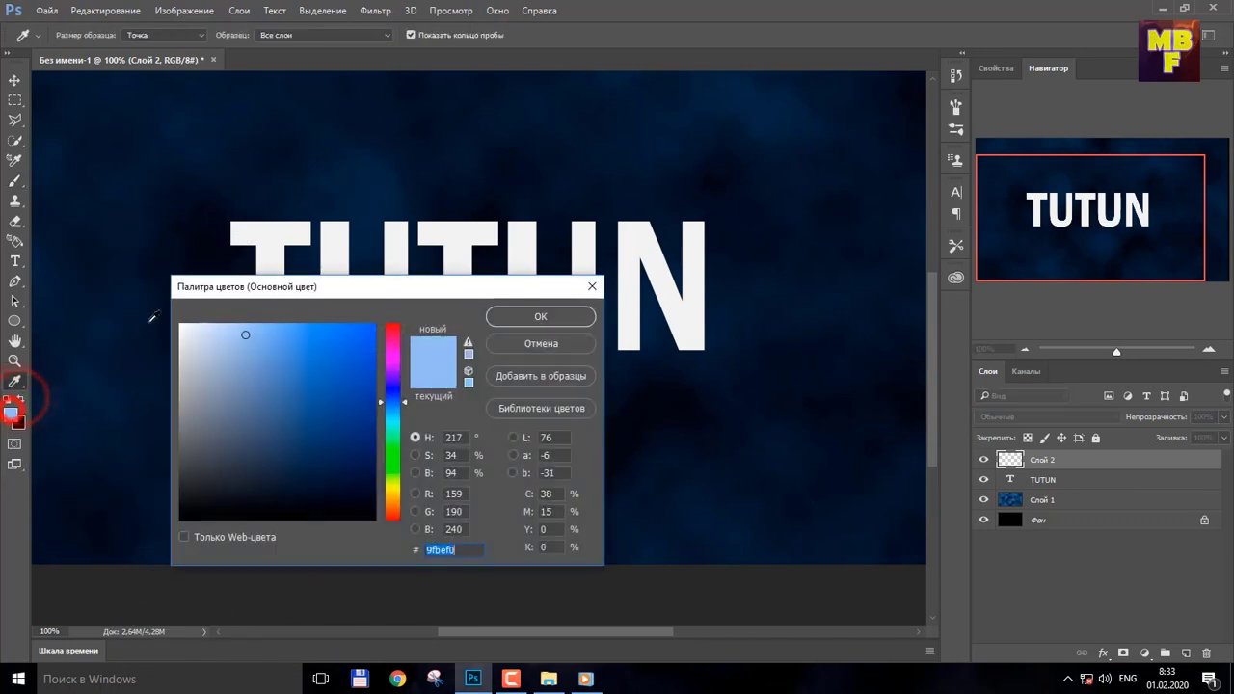
pyautogui.click(182, 330)
pyautogui.click(537, 318)
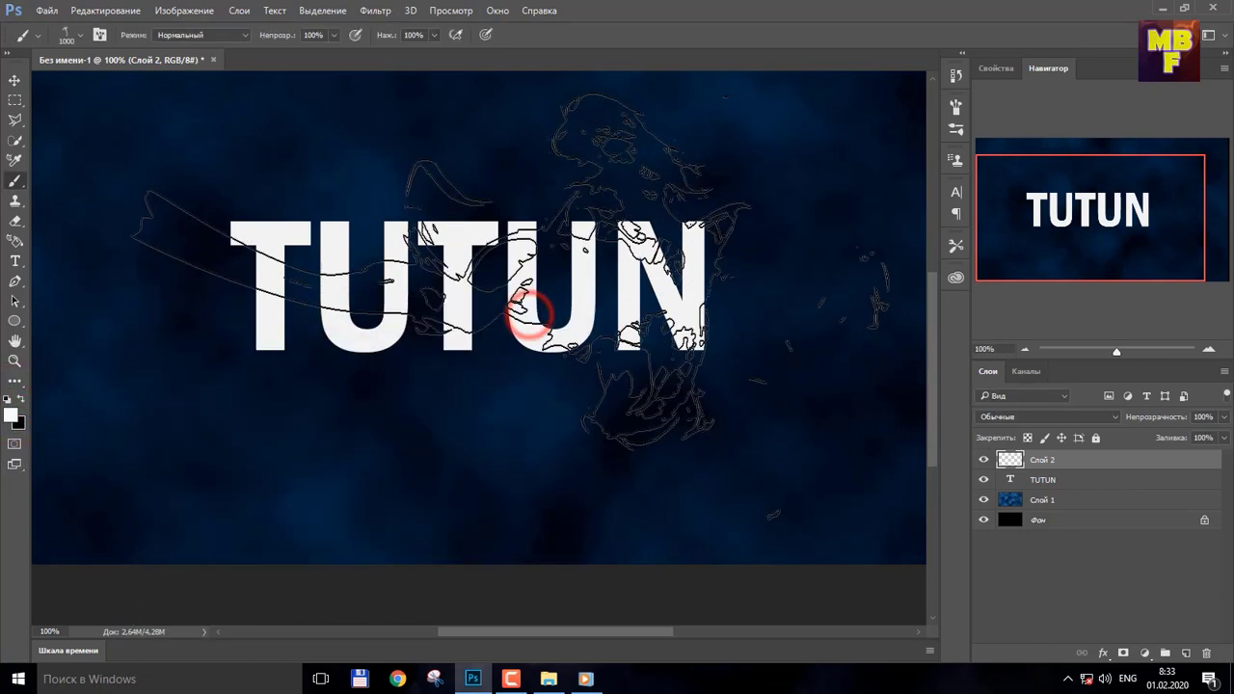
# - Stamp the white smoke once across the TUTUN text on Слой 2 and move that layer below the text layer
pyautogui.click(518, 254)
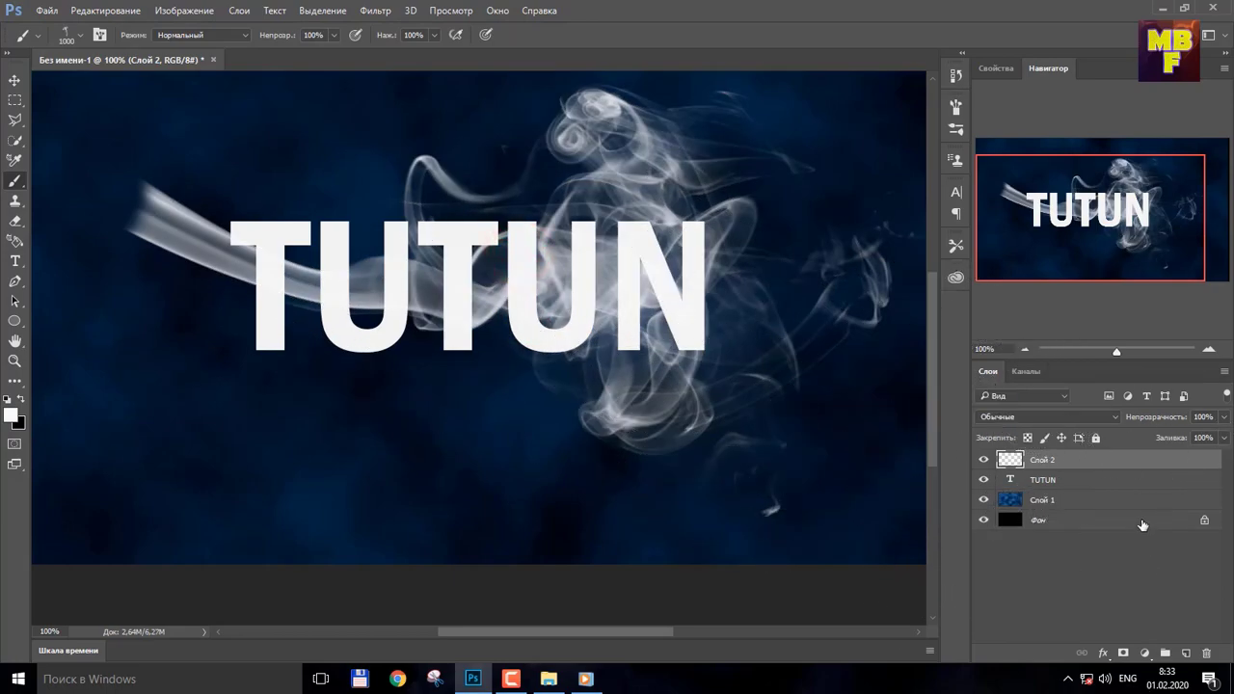
pyautogui.moveTo(1078, 459); pyautogui.dragTo(1081, 486)
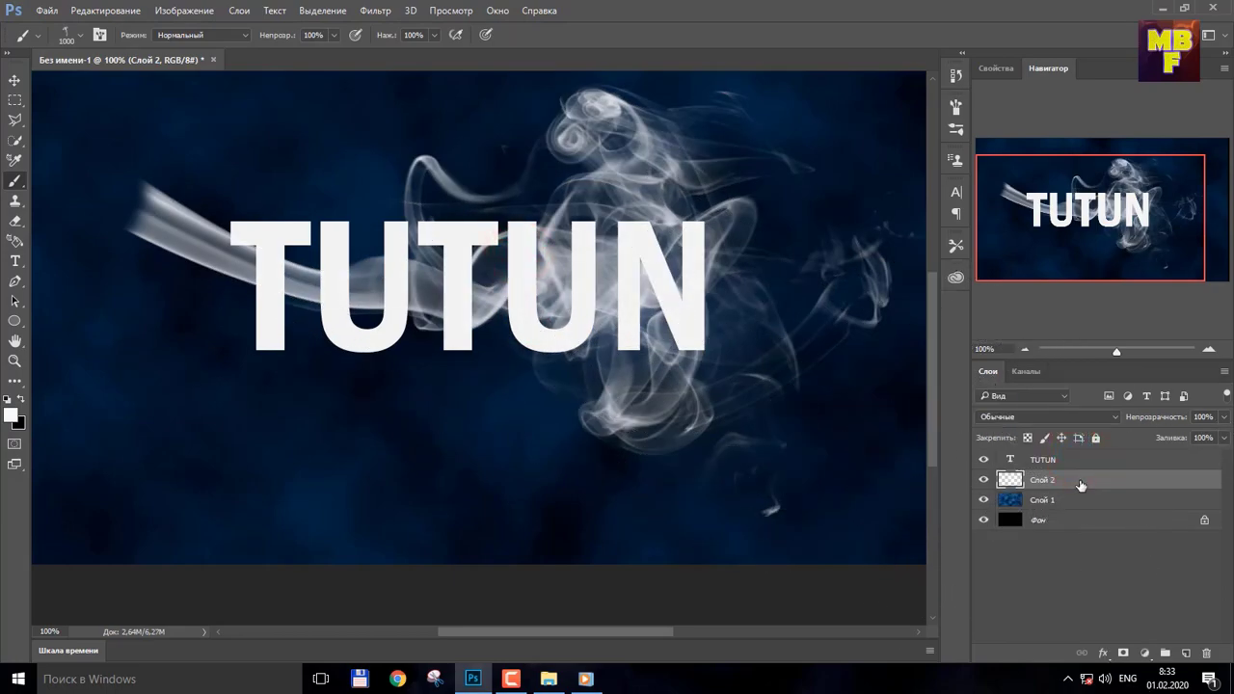
pyautogui.click(1072, 483)
# - Select the dense smoke on Слой 2 with the Quick Selection tool, from the trail through to the swirls
pyautogui.moveTo(16, 144); pyautogui.dragTo(53, 140)
pyautogui.moveTo(179, 233); pyautogui.dragTo(270, 264)
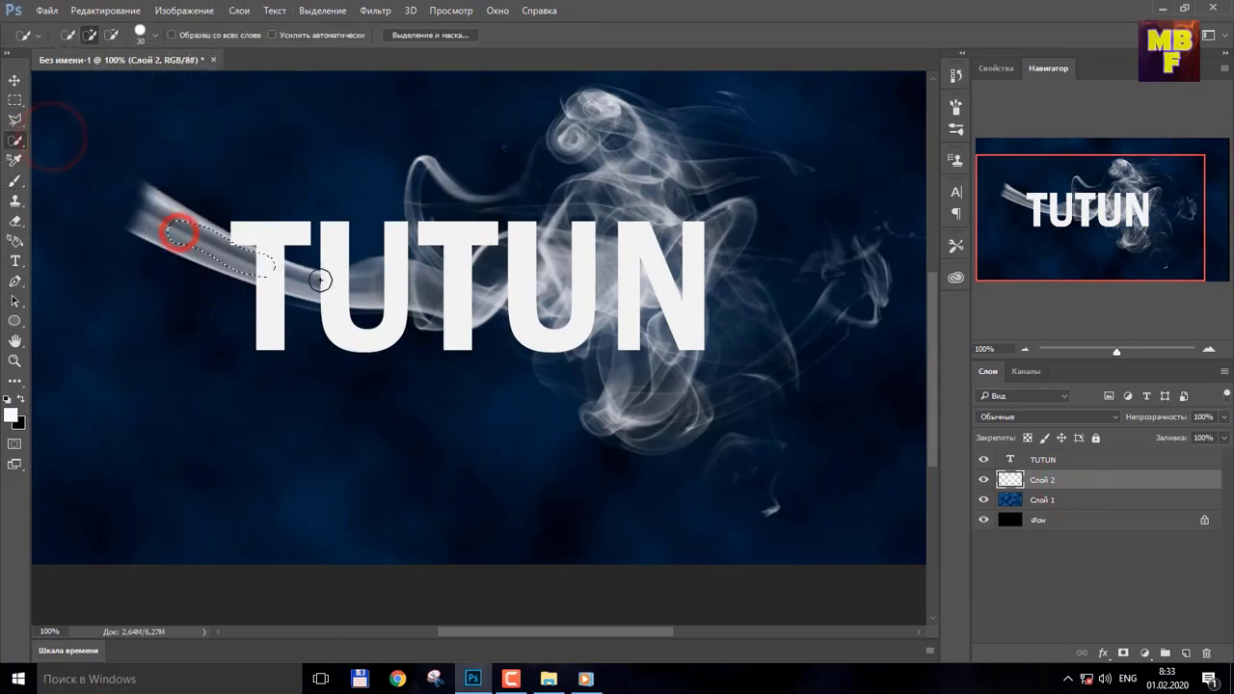
pyautogui.moveTo(653, 156); pyautogui.dragTo(662, 170)
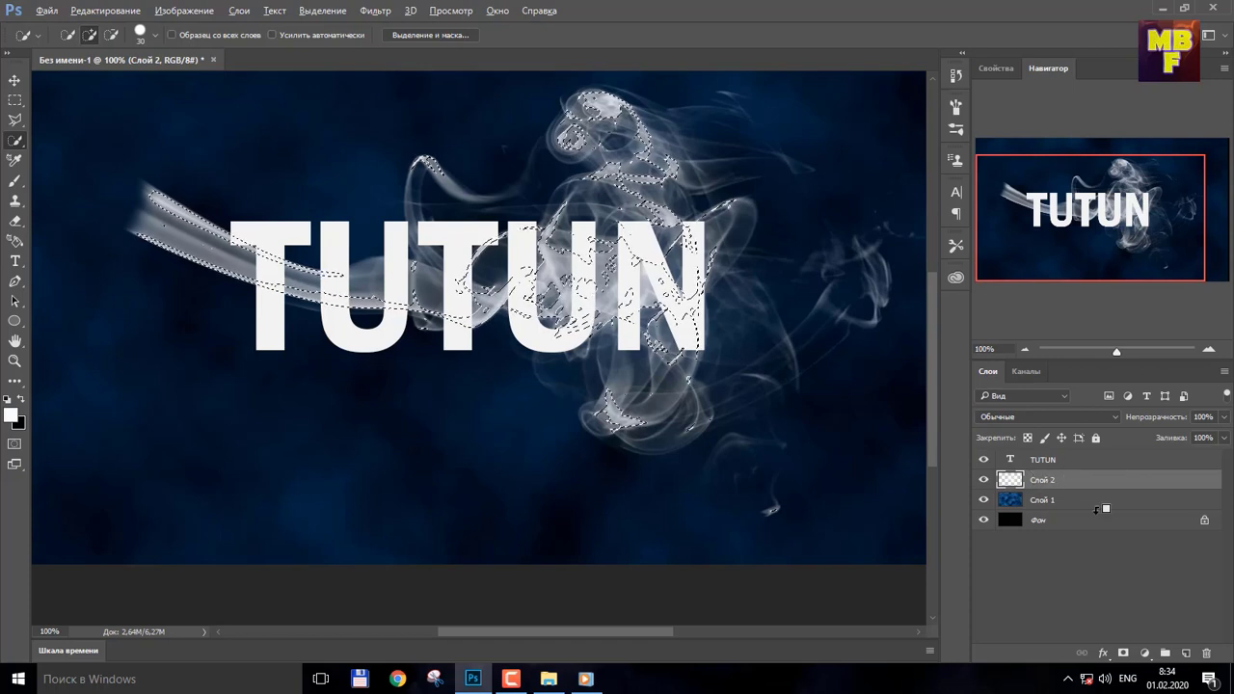
# - Add a layer mask to the TUTUN text layer from the smoke selection, undoing the mask placed on Слой 2
pyautogui.click(1124, 654)
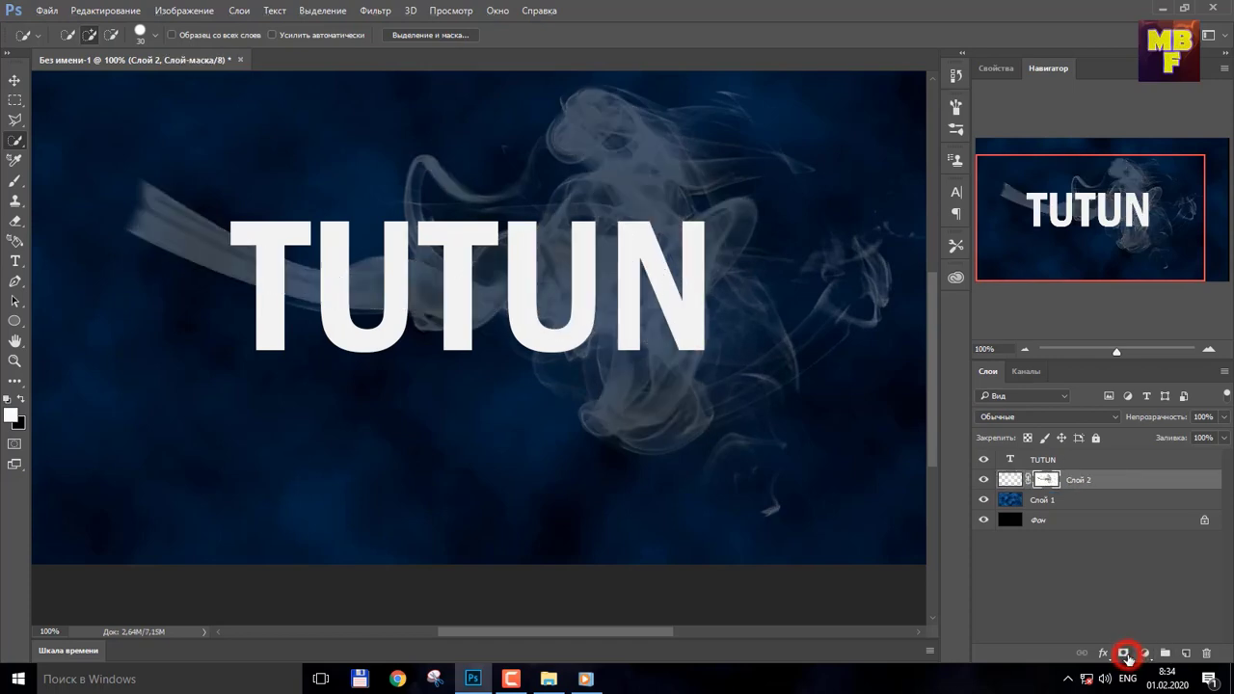
pyautogui.hotkey('ctrl', 'z')
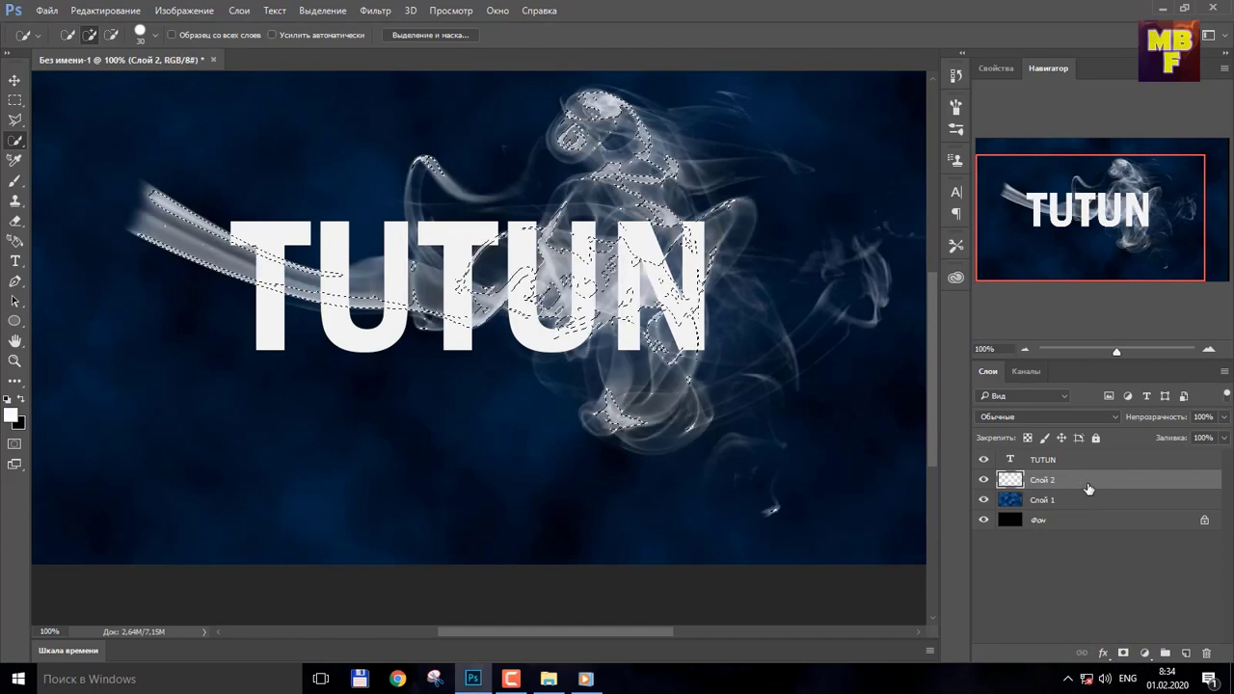
pyautogui.click(1104, 460)
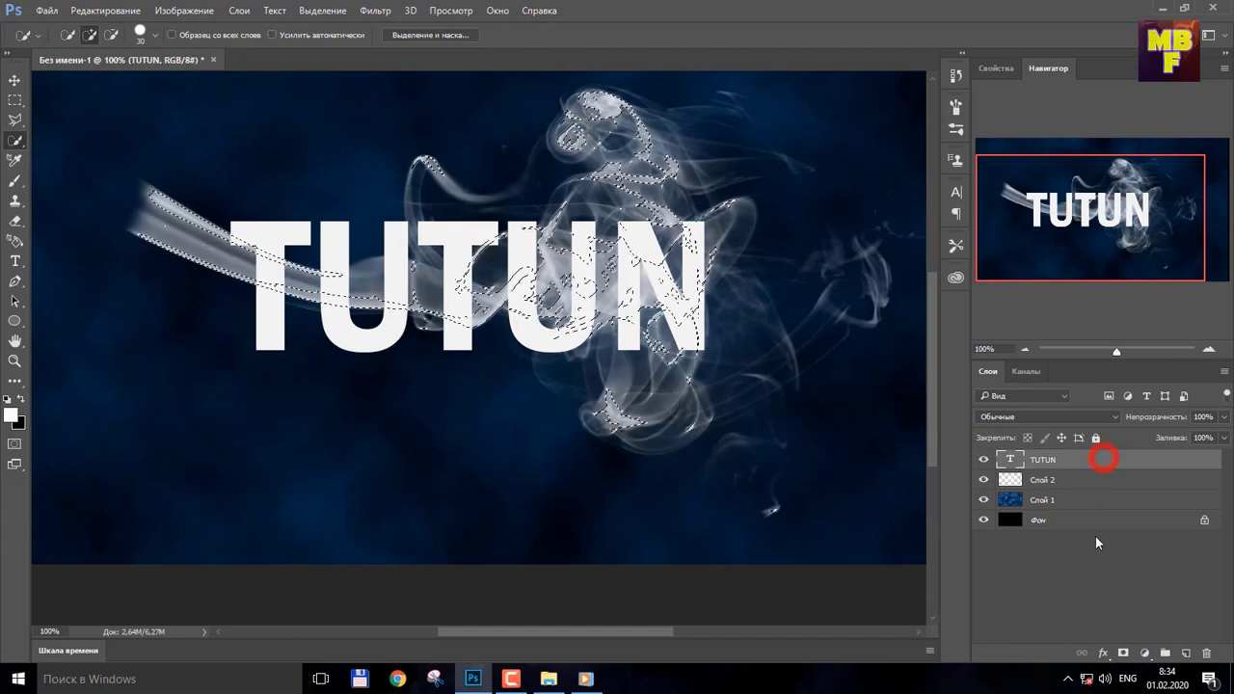
pyautogui.click(1124, 653)
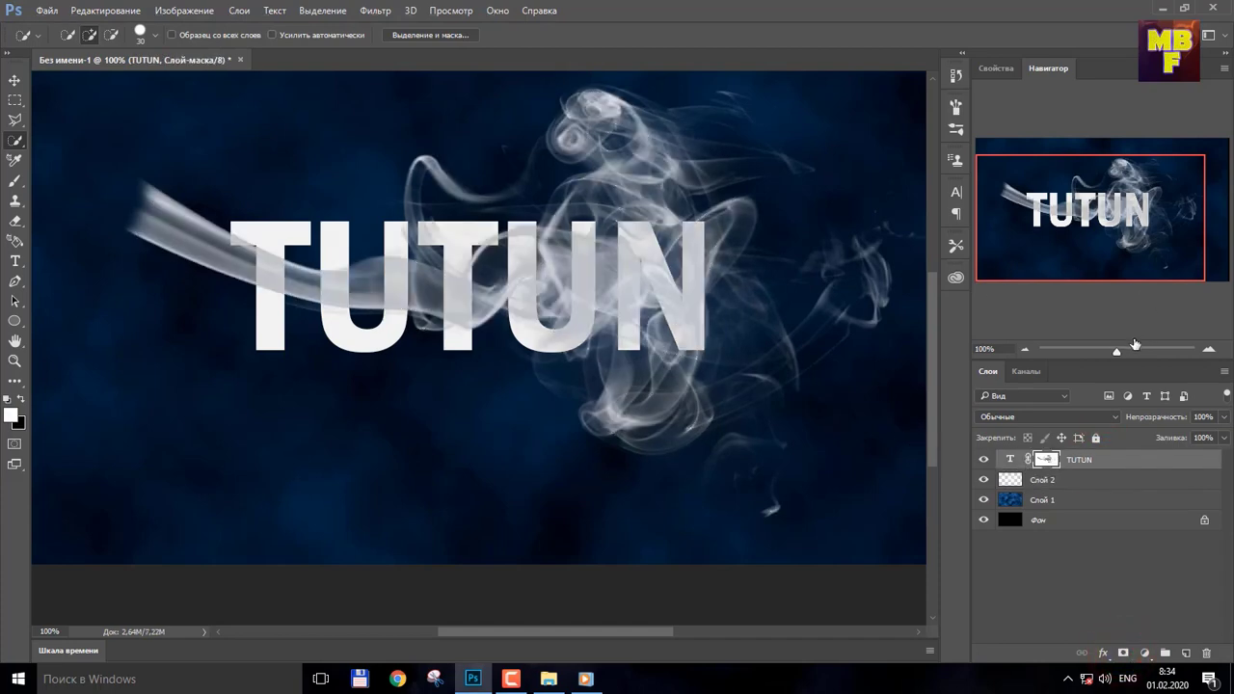
# - Set up a soft round brush with a black foreground for painting on the TUTUN mask around the first letters
pyautogui.moveTo(1119, 350); pyautogui.dragTo(1143, 349)
pyautogui.moveTo(1093, 231); pyautogui.dragTo(1045, 208)
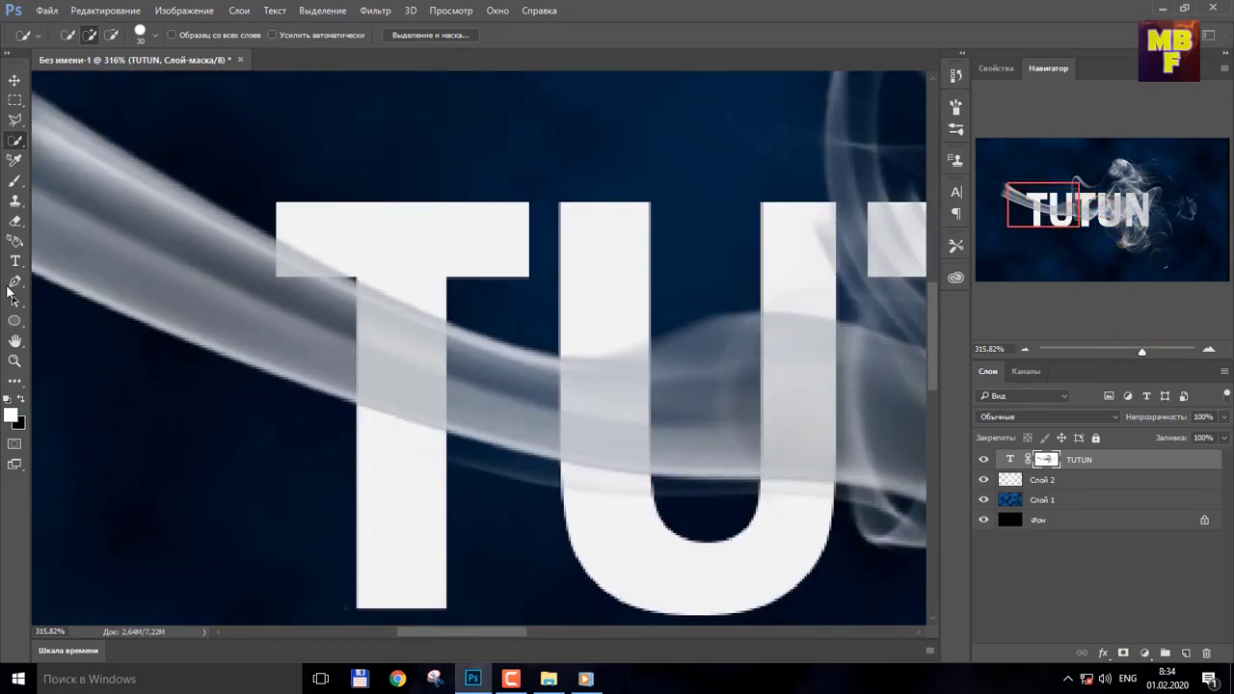
pyautogui.click(16, 222)
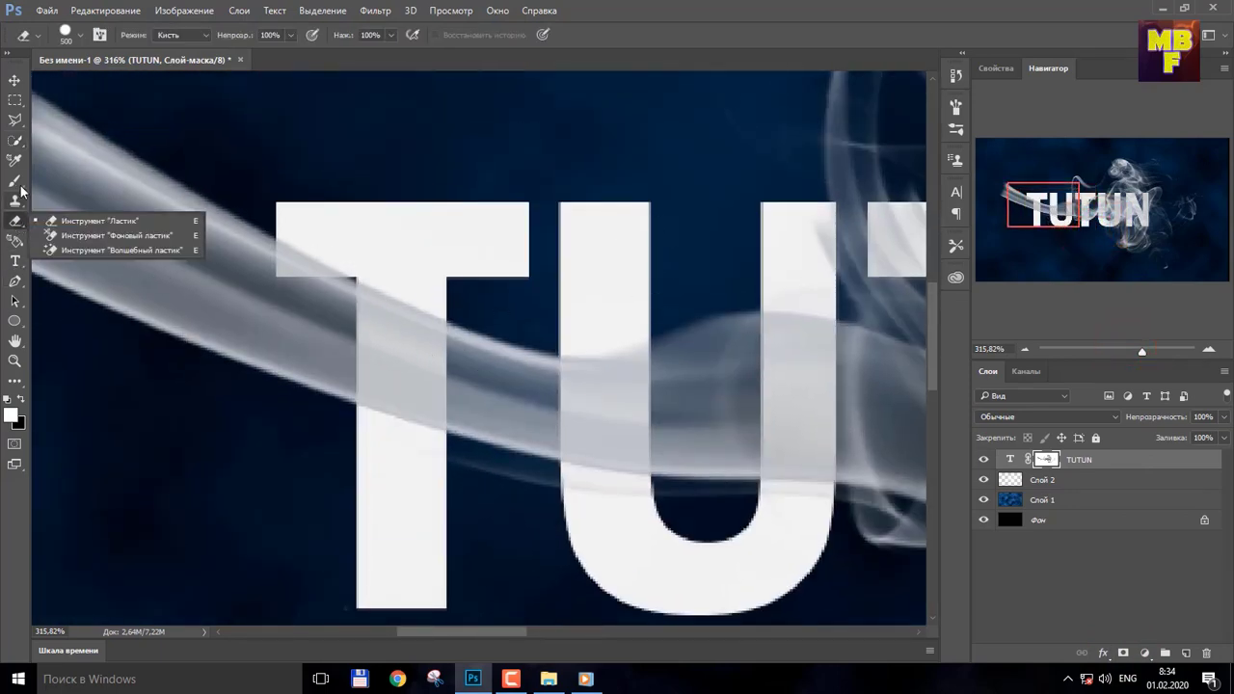
pyautogui.click(15, 181)
pyautogui.click(19, 397)
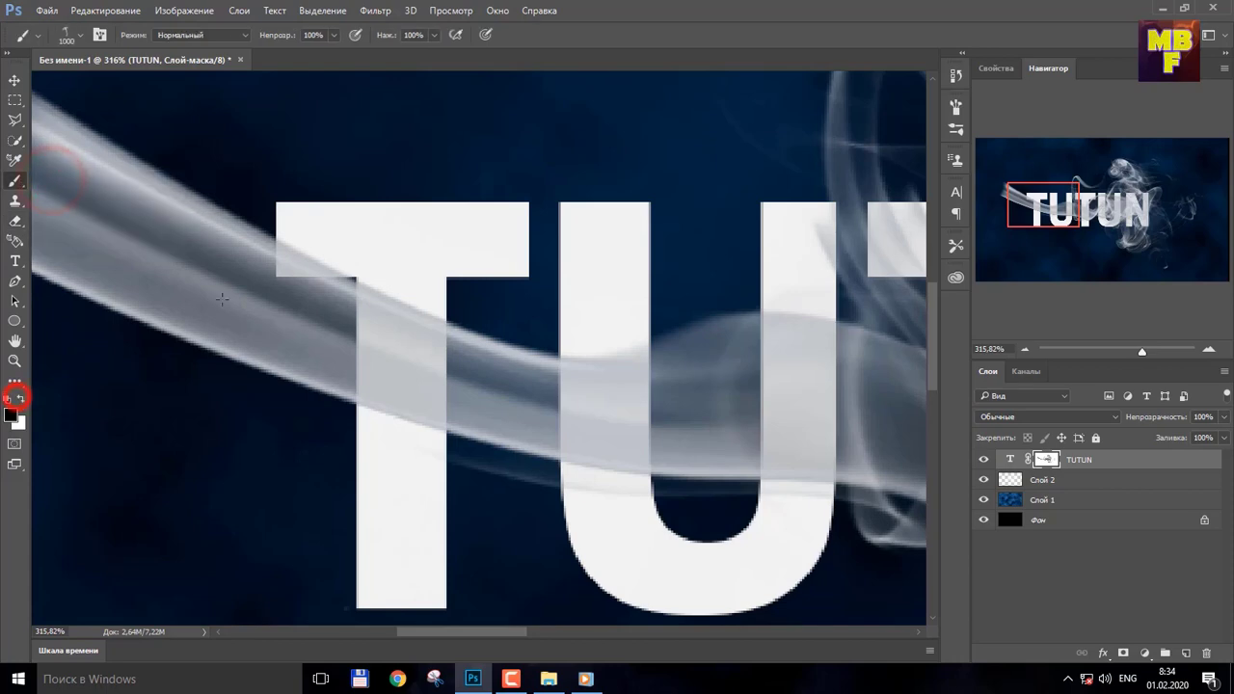
pyautogui.click(79, 35)
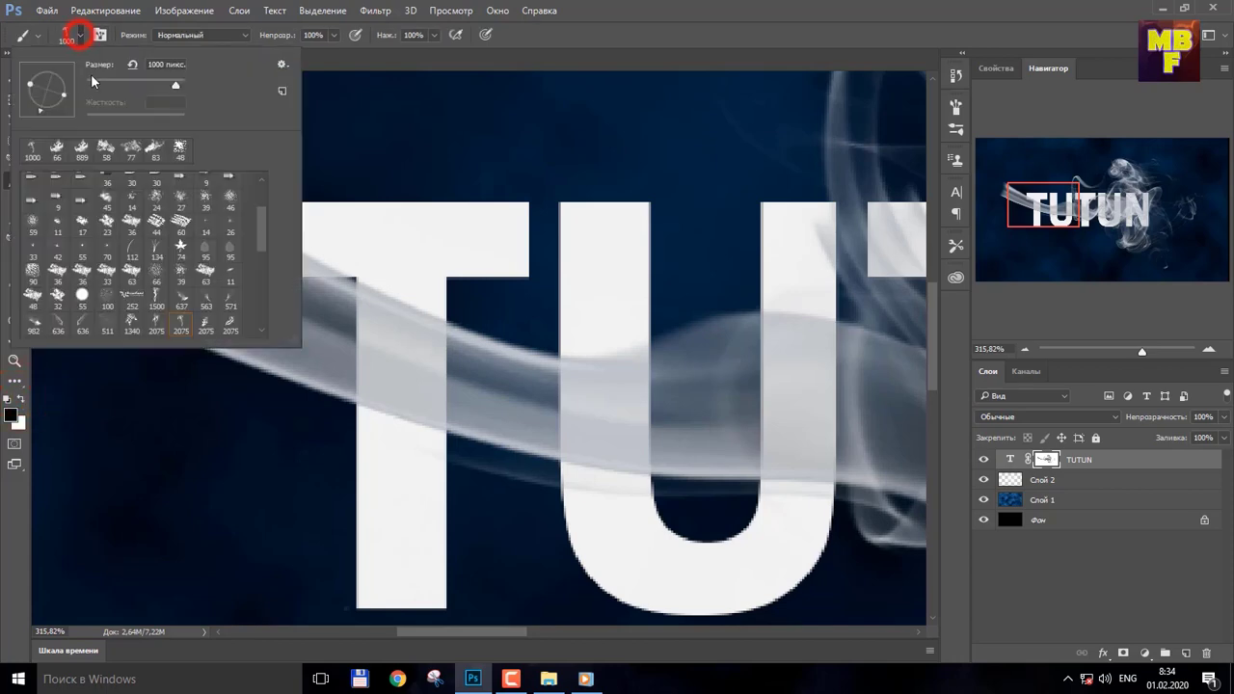
pyautogui.scroll(5, 246, 243)
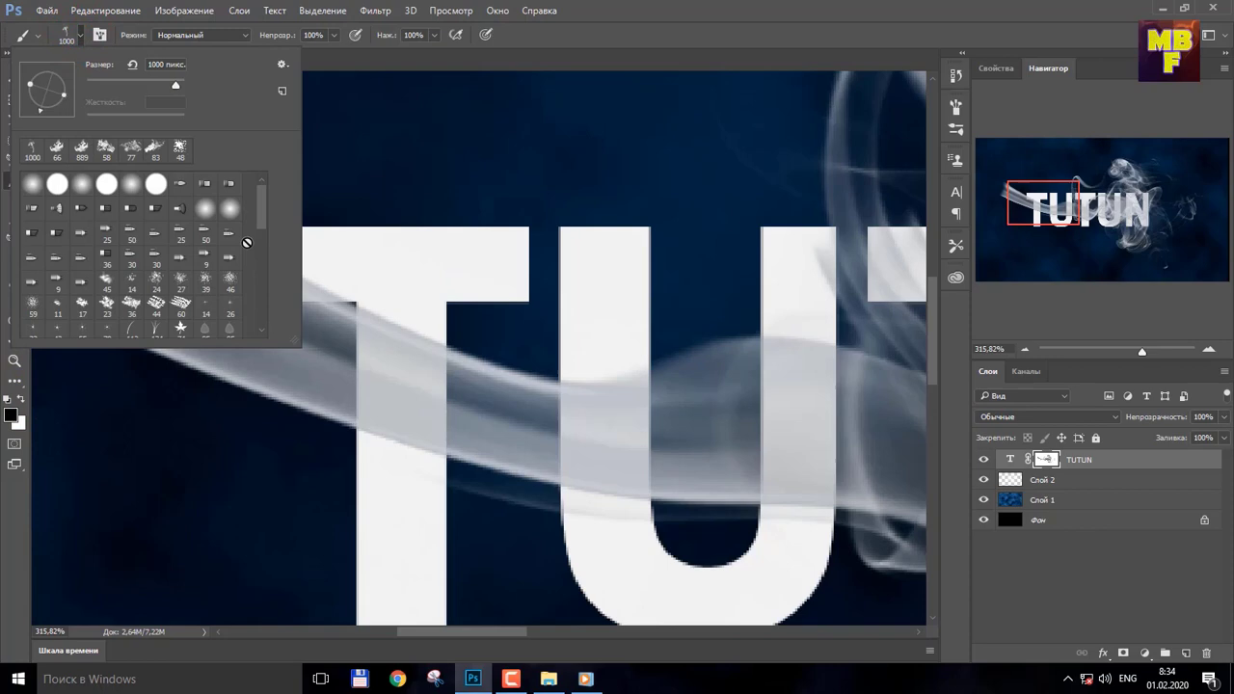
pyautogui.click(53, 185)
pyautogui.doubleClick(47, 182)
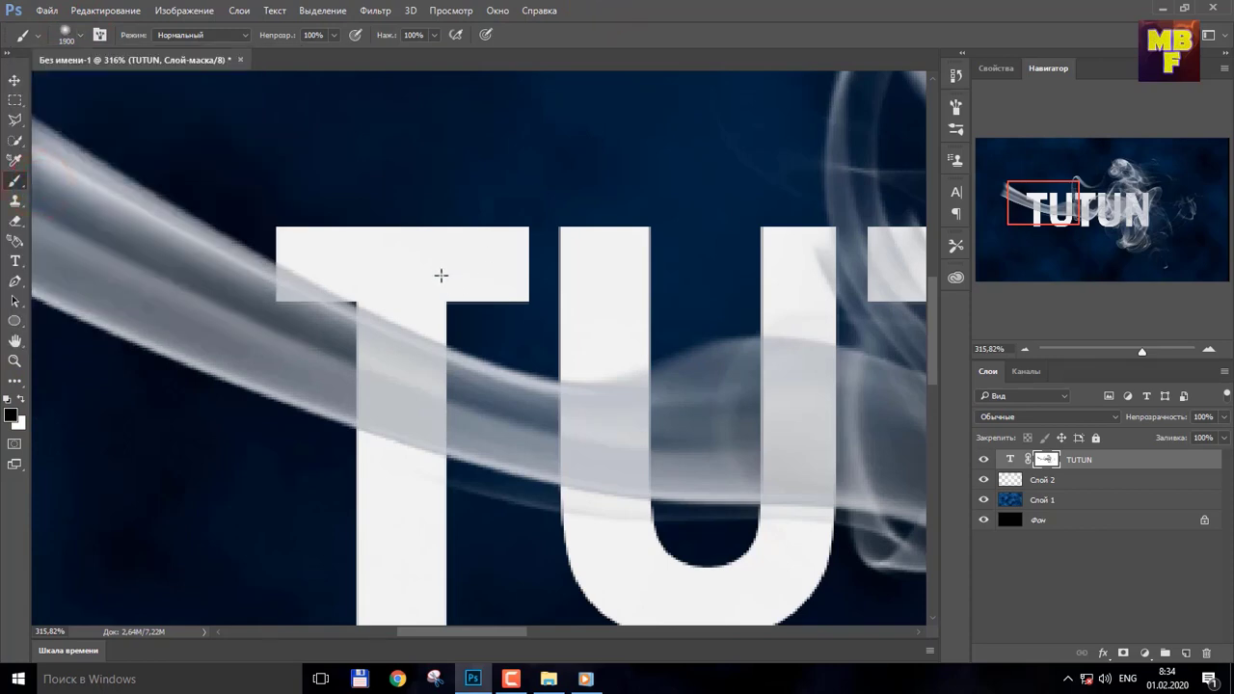
# - Reduce the soft round brush size to 50 px
pyautogui.press('[')
pyautogui.press('[')
pyautogui.press('[')
pyautogui.press('[')
pyautogui.press('[')
pyautogui.press('[')
pyautogui.press('[')
pyautogui.press('[')
pyautogui.press('[')
pyautogui.press('[')
pyautogui.press('[')
pyautogui.press('[')
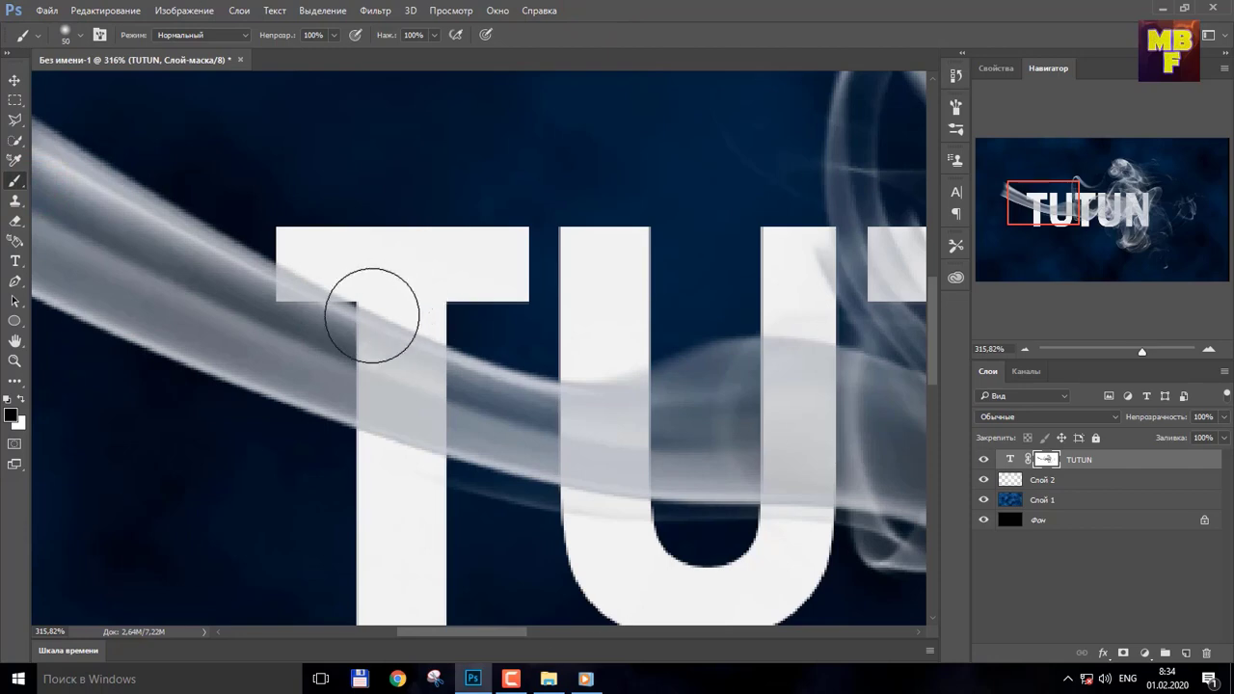
# - Paint black on the TUTUN mask with a soft brush, down to 35 px, where the smoke trail crosses the first T and the first U's right stem
pyautogui.moveTo(318, 338)
pyautogui.mouseDown()
pyautogui.moveTo(394, 368)
pyautogui.moveTo(318, 358)
pyautogui.moveTo(391, 399)
pyautogui.moveTo(361, 331)
pyautogui.moveTo(361, 382)
pyautogui.mouseUp()
pyautogui.moveTo(471, 631); pyautogui.dragTo(497, 627)
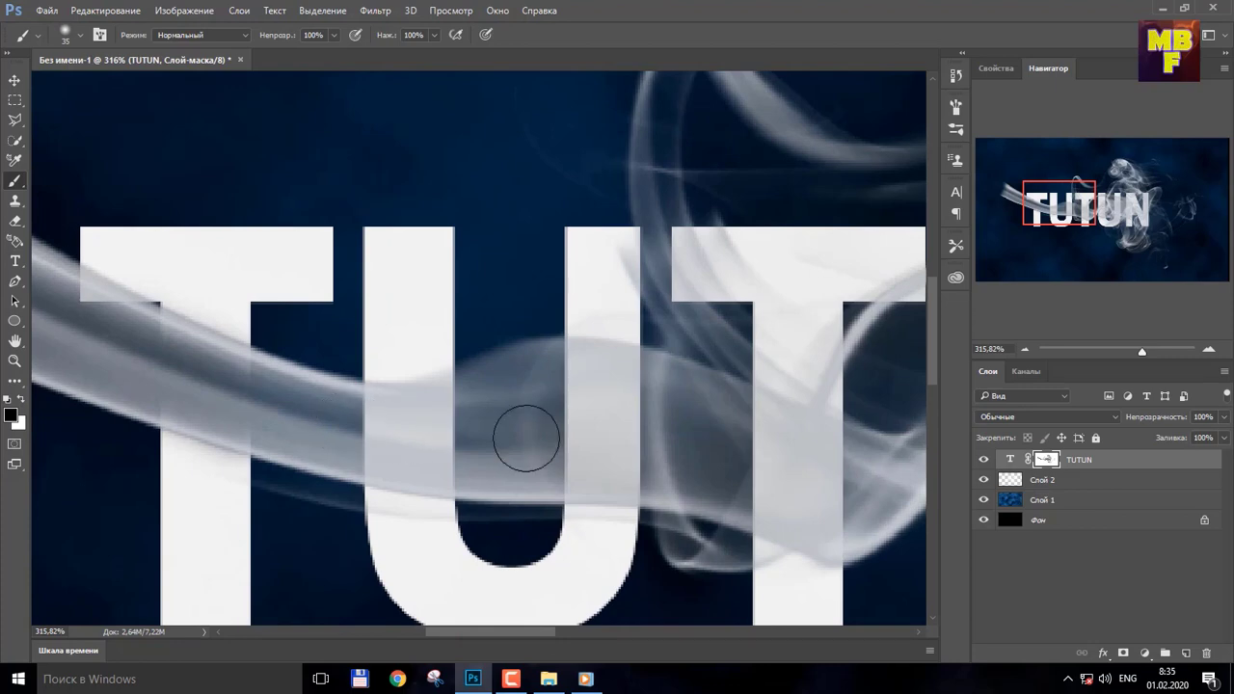
pyautogui.scroll(-1, 523, 438)
pyautogui.moveTo(525, 631); pyautogui.dragTo(538, 628)
pyautogui.moveTo(504, 342); pyautogui.dragTo(435, 391)
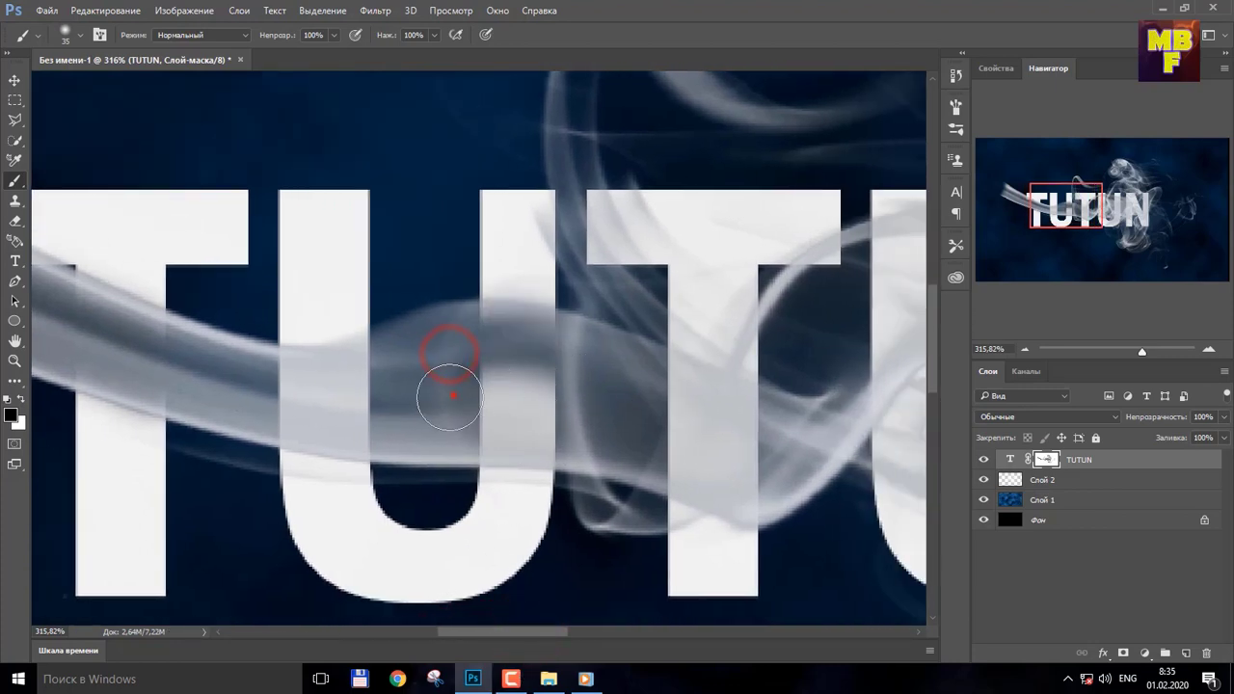
pyautogui.click(441, 399)
pyautogui.moveTo(473, 427)
pyautogui.mouseDown()
pyautogui.moveTo(593, 431)
pyautogui.moveTo(534, 416)
pyautogui.moveTo(567, 366)
pyautogui.moveTo(530, 373)
pyautogui.moveTo(466, 342)
pyautogui.moveTo(525, 345)
pyautogui.moveTo(572, 371)
pyautogui.moveTo(564, 414)
pyautogui.mouseUp()
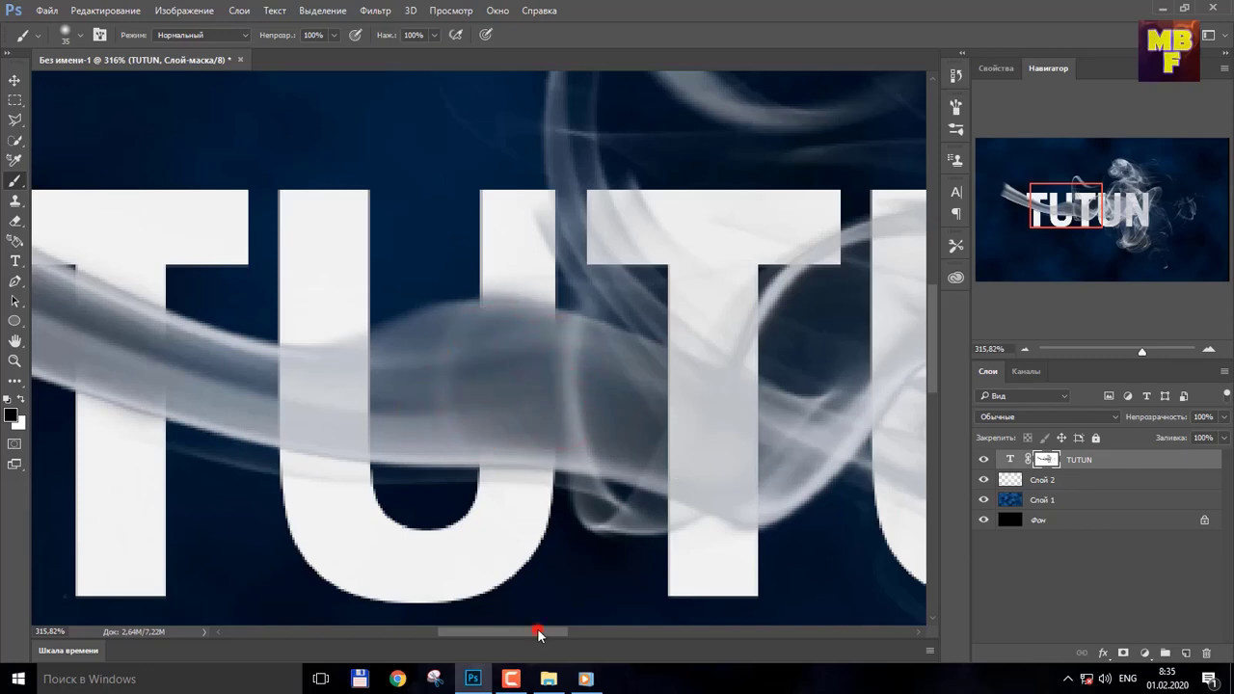
# - Paint black on the mask with a 10 px brush along the smoke strand crossing the second U's left stem
pyautogui.moveTo(537, 627); pyautogui.dragTo(602, 628)
pyautogui.moveTo(454, 408); pyautogui.dragTo(429, 426)
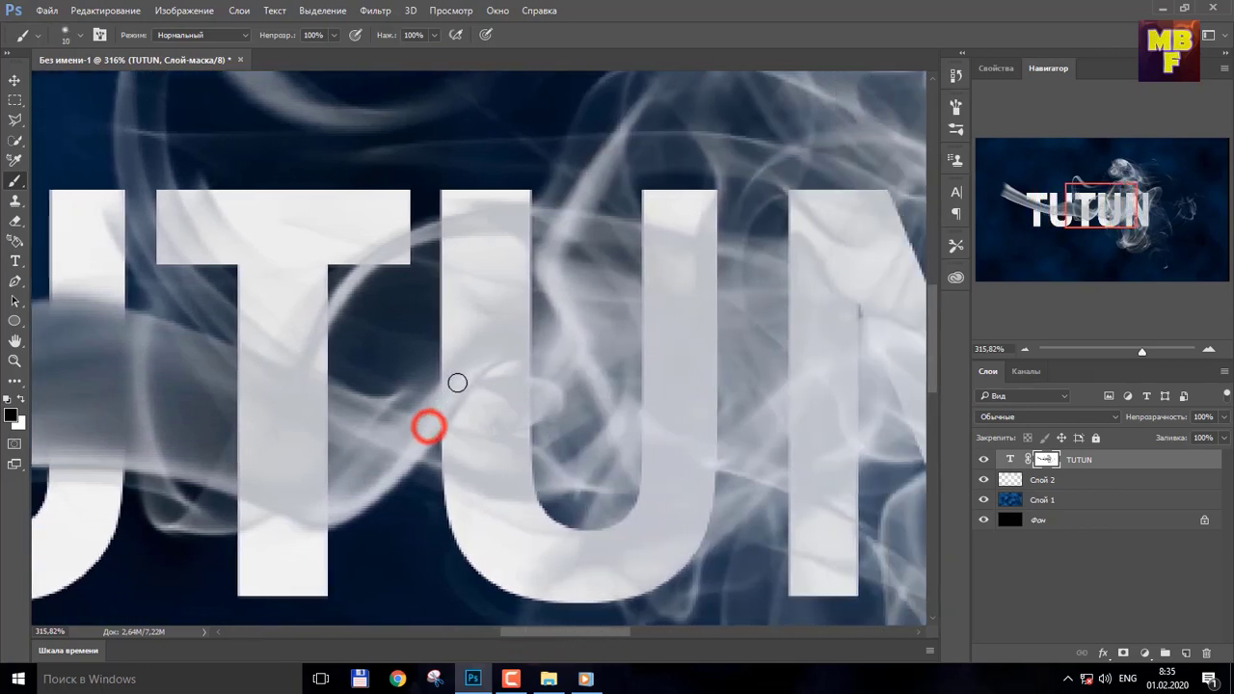
pyautogui.moveTo(512, 348)
pyautogui.mouseDown()
pyautogui.moveTo(532, 346)
pyautogui.moveTo(499, 347)
pyautogui.moveTo(542, 325)
pyautogui.moveTo(480, 357)
pyautogui.mouseUp()
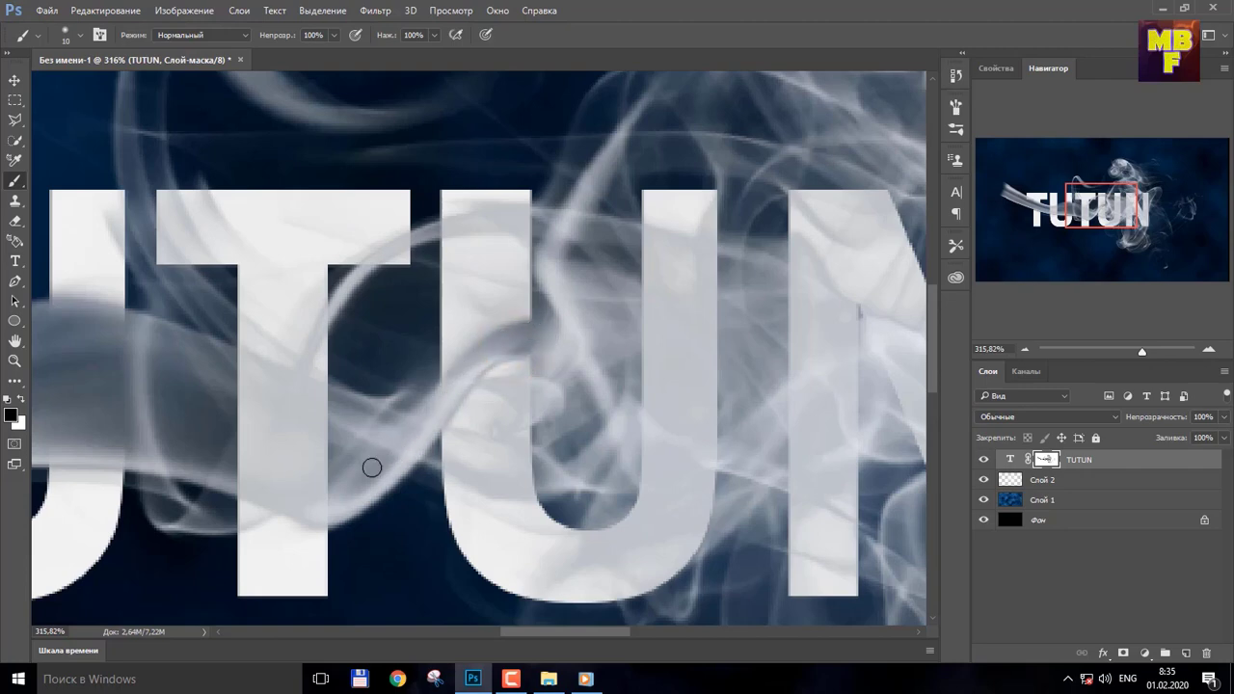
pyautogui.scroll(-2, 462, 467)
pyautogui.moveTo(565, 636); pyautogui.dragTo(622, 621)
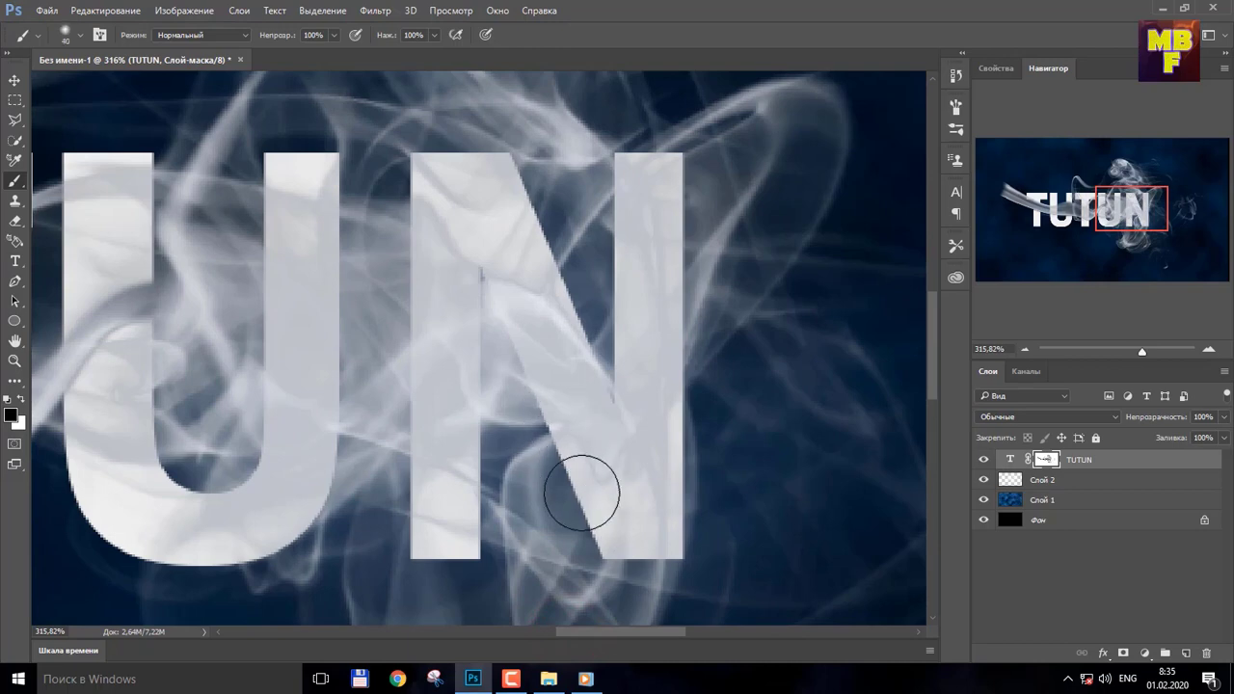
pyautogui.press('[')
pyautogui.press('[')
pyautogui.press('[')
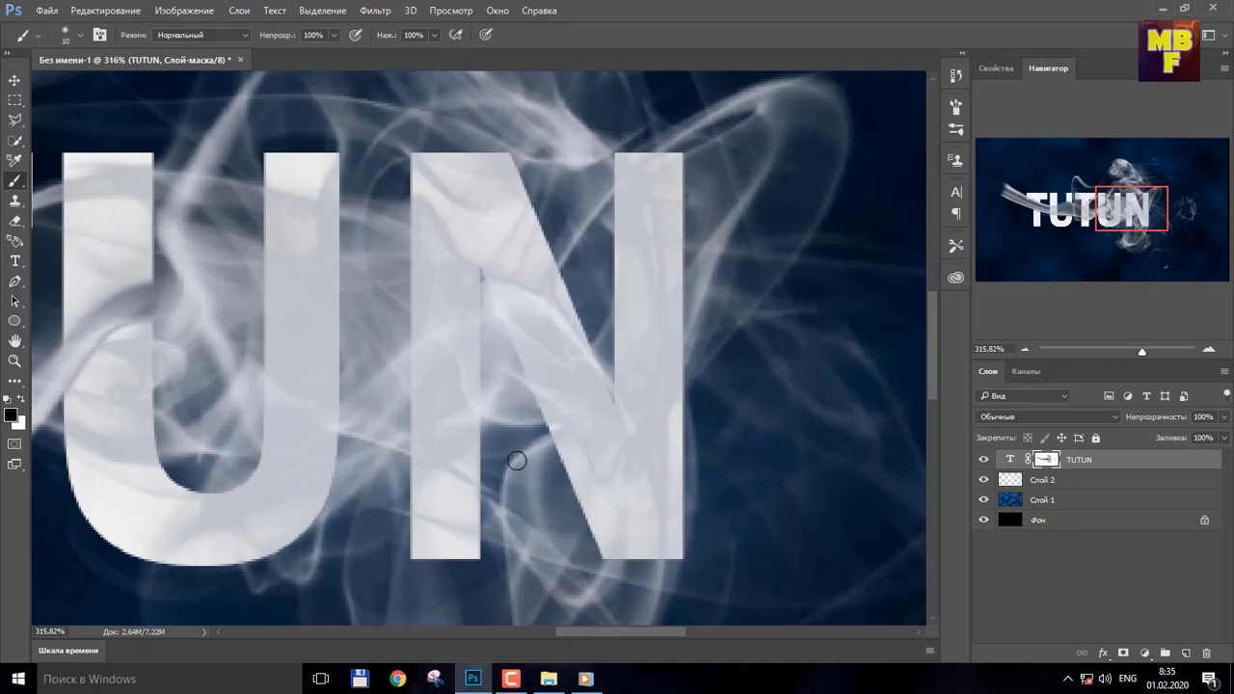
pyautogui.moveTo(1143, 352); pyautogui.dragTo(1114, 349)
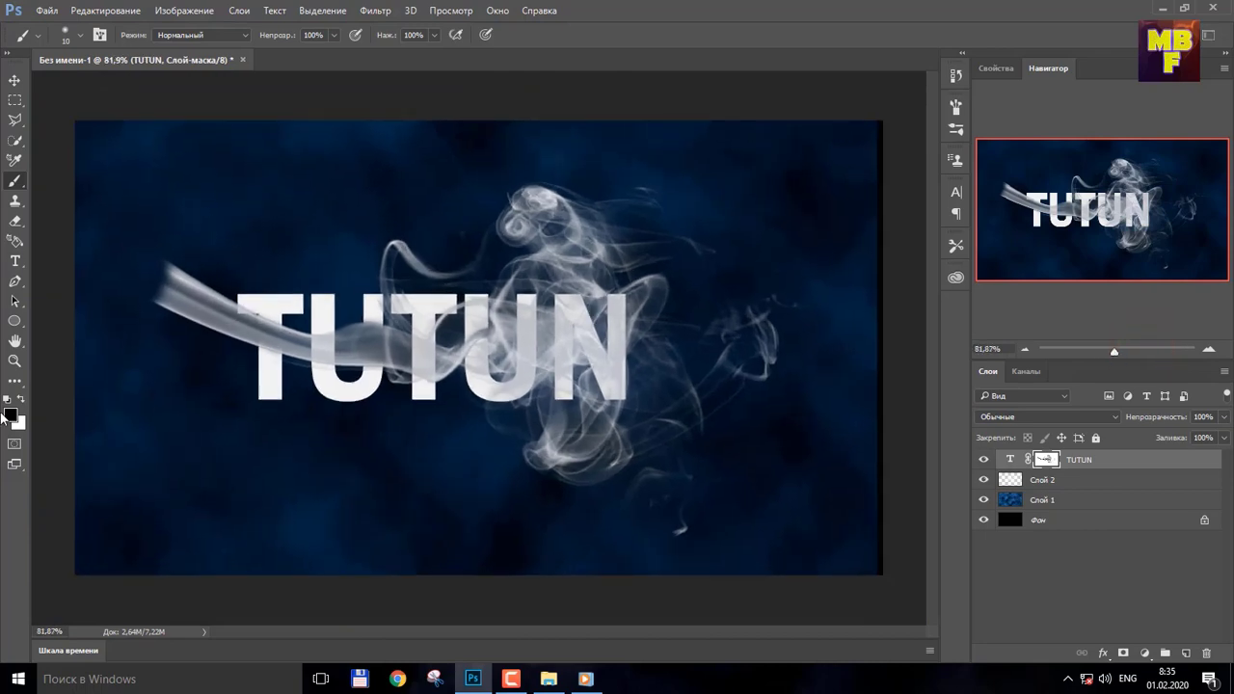
# - Switch to a white foreground and restore the first T's top bar and the first U's left stem on the mask, enlarging the brush to 40 px
pyautogui.click(22, 400)
pyautogui.moveTo(1114, 348); pyautogui.dragTo(1138, 351)
pyautogui.moveTo(1069, 234); pyautogui.dragTo(999, 225)
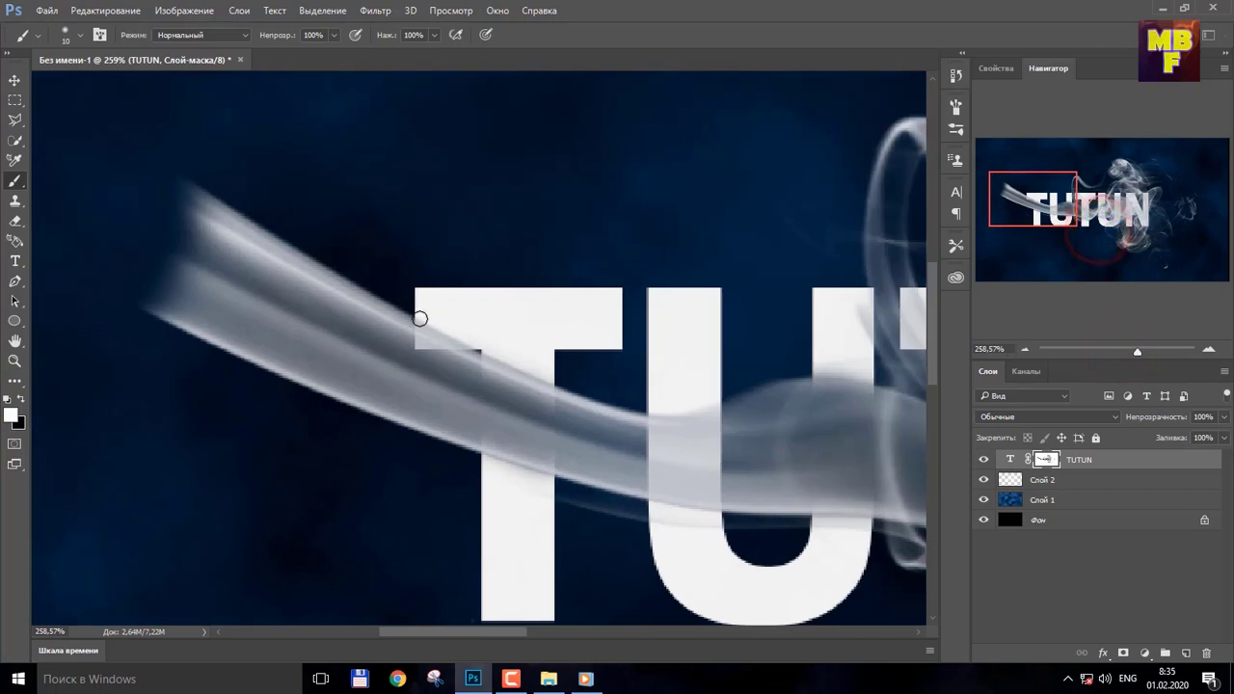
pyautogui.moveTo(420, 320)
pyautogui.mouseDown()
pyautogui.moveTo(587, 322)
pyautogui.moveTo(607, 308)
pyautogui.mouseUp()
pyautogui.click(540, 514)
pyautogui.click(683, 540)
pyautogui.click(722, 545)
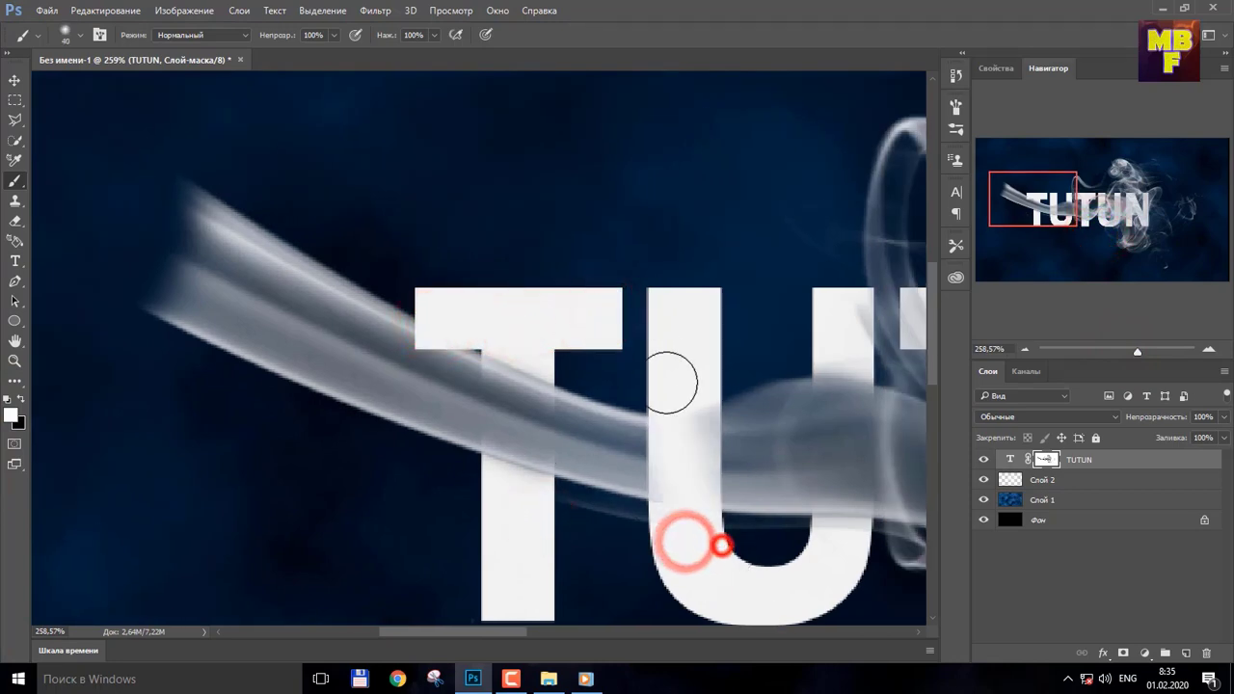
pyautogui.click(704, 548)
# - Paint white on the mask over the tops of the first U and second T, and the second U's top and bottom
pyautogui.moveTo(1048, 198); pyautogui.dragTo(1089, 185)
pyautogui.click(460, 267)
pyautogui.click(512, 287)
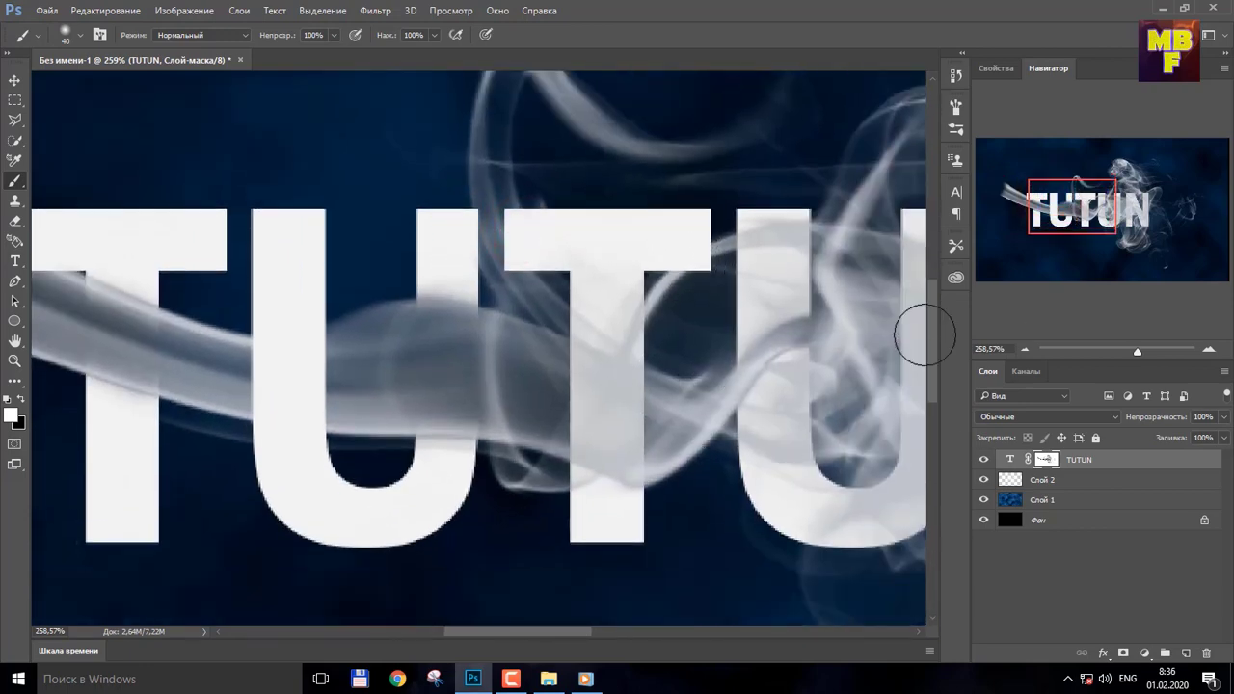
pyautogui.click(1064, 216)
pyautogui.moveTo(1064, 216); pyautogui.dragTo(1094, 214)
pyautogui.click(628, 226)
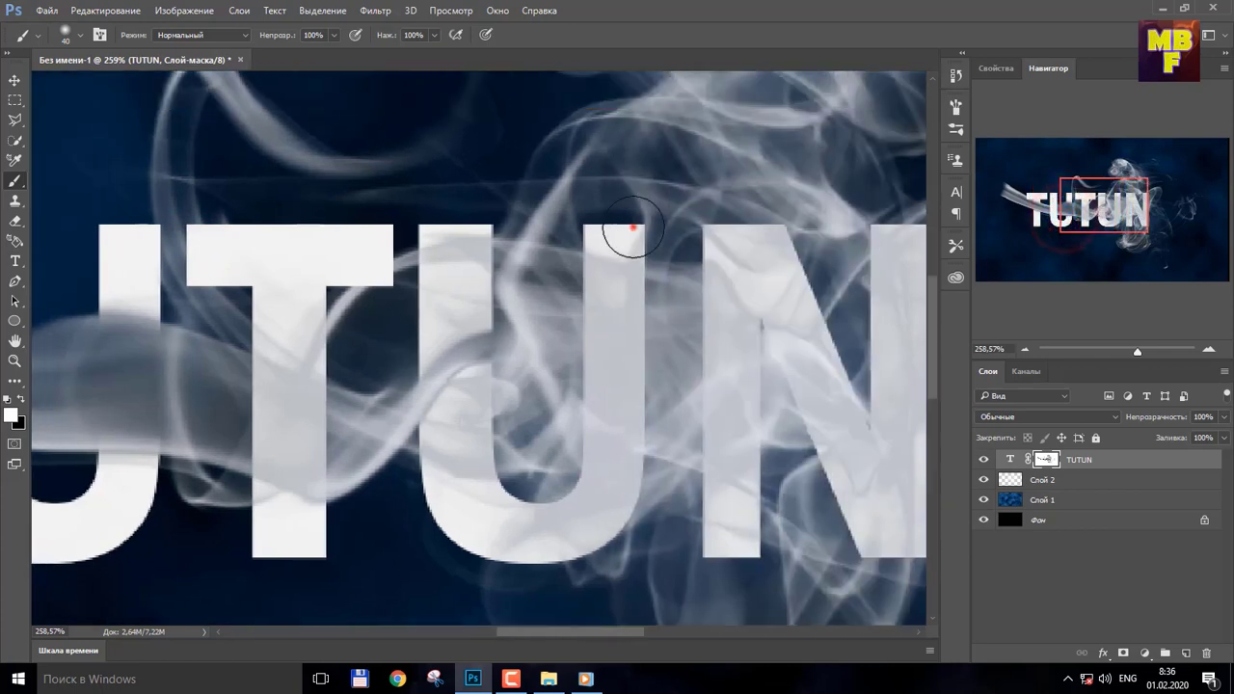
pyautogui.click(546, 542)
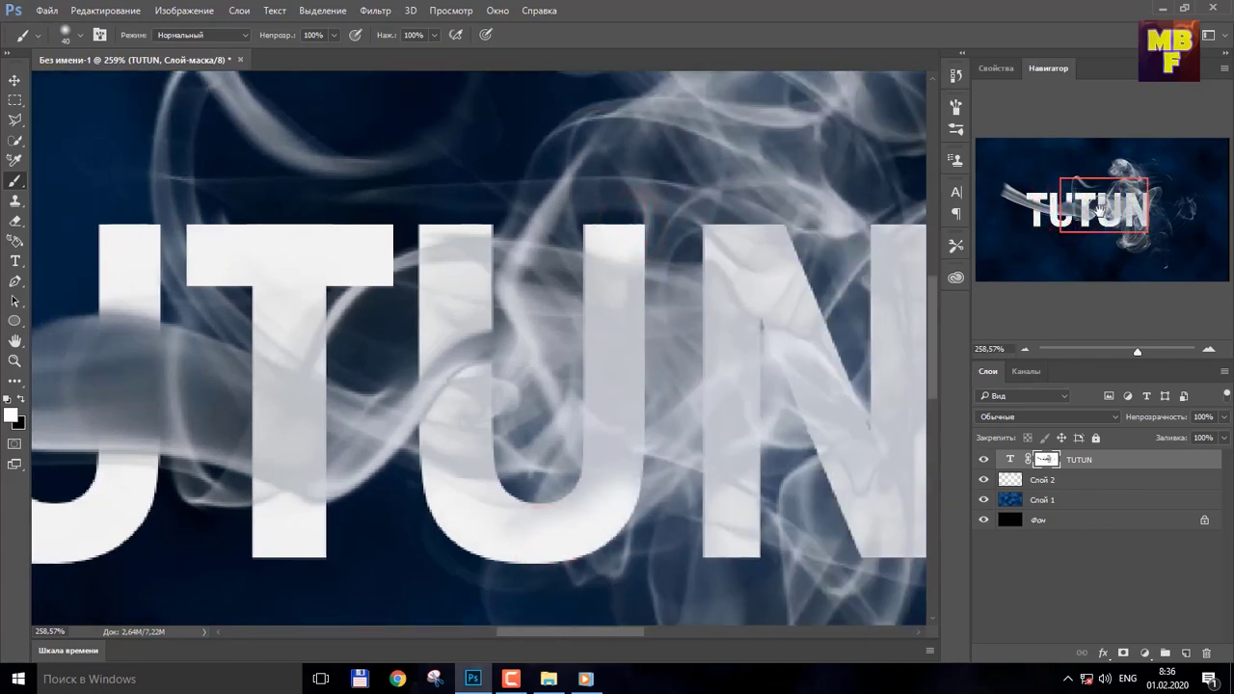
# - Restore the N's right stem, lower left stem and lower diagonal on the mask with the white 40 px brush
pyautogui.moveTo(1098, 210); pyautogui.dragTo(1124, 208)
pyautogui.click(648, 258)
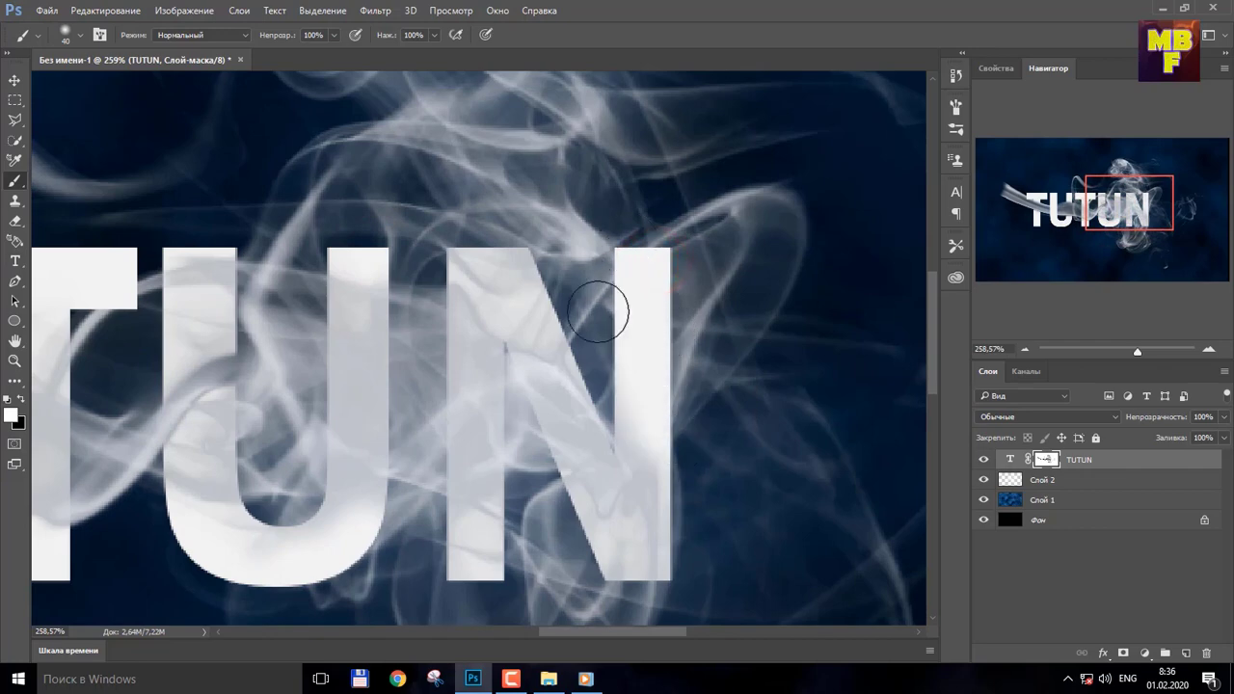
pyautogui.click(435, 523)
pyautogui.click(589, 539)
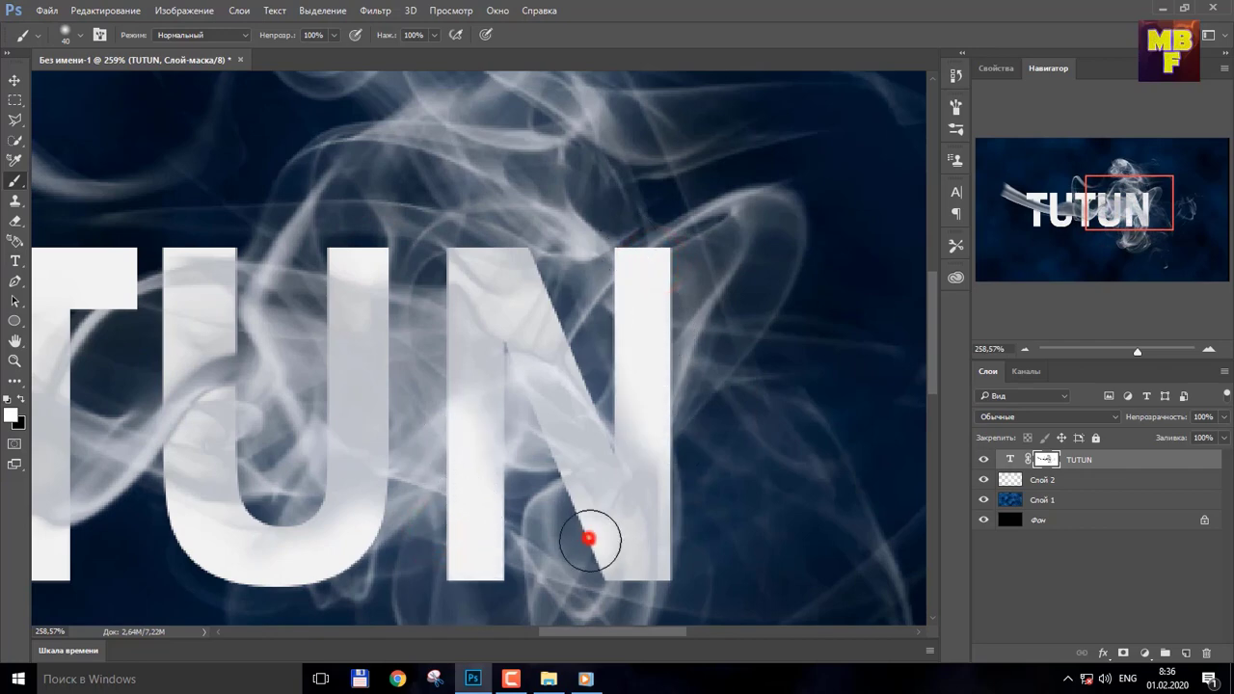
pyautogui.click(1023, 350)
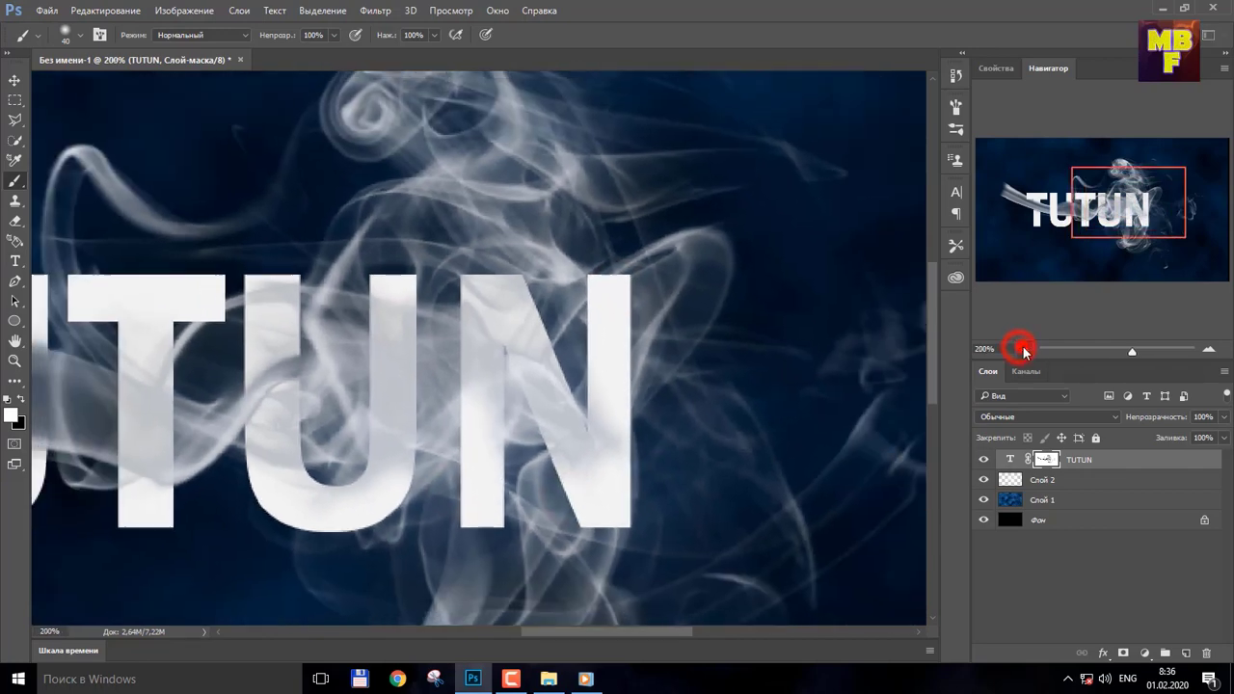
pyautogui.click(1024, 350)
pyautogui.click(1024, 350)
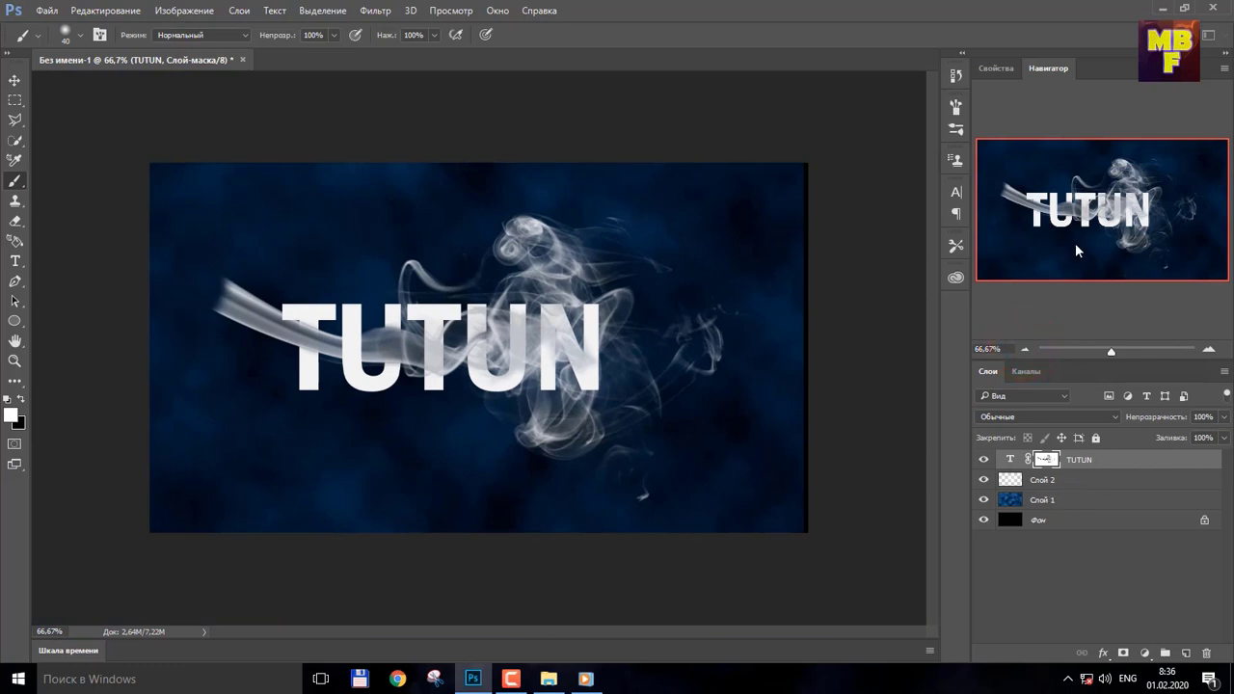
# - Add a drop shadow (Тень) to the TUTUN text layer through its blending options and increase the shadow size
pyautogui.click(1086, 482)
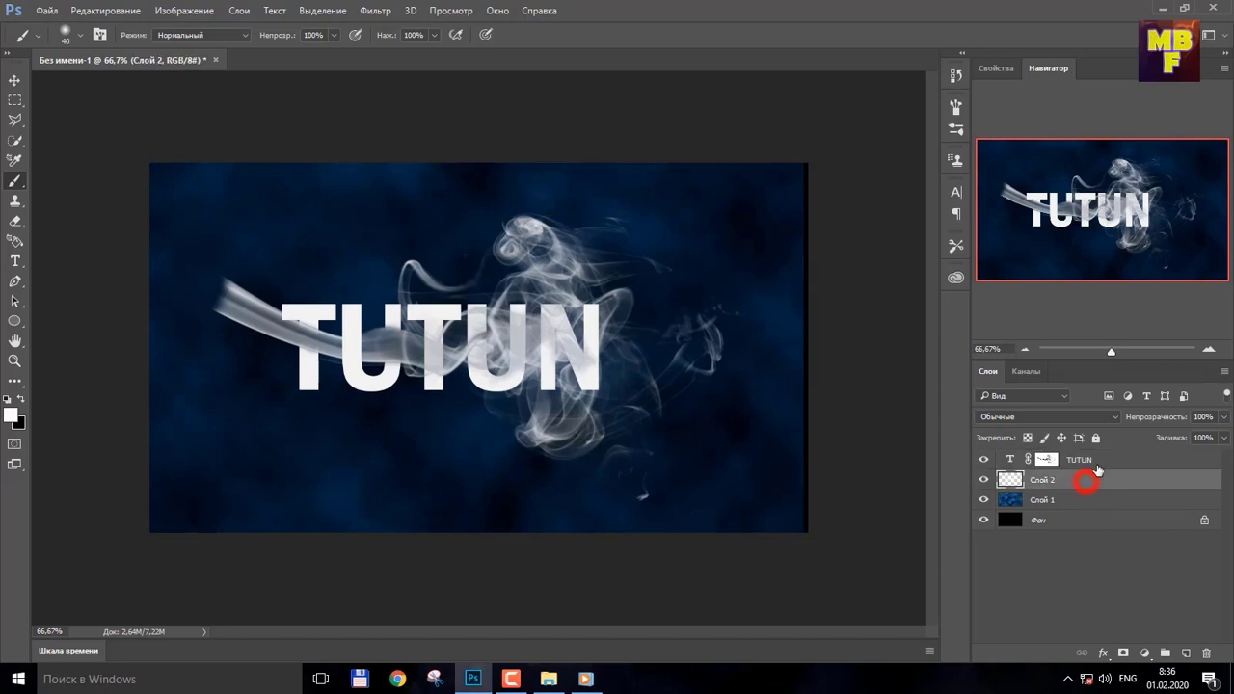
pyautogui.click(1108, 460)
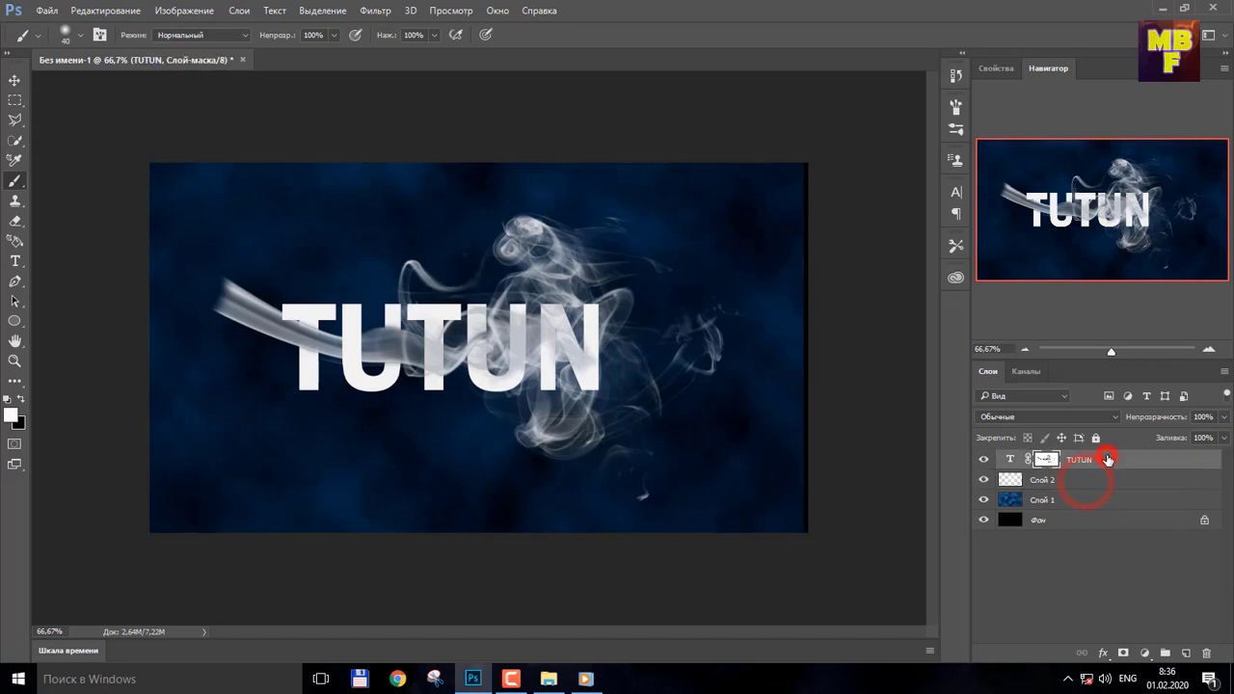
pyautogui.click(1103, 654)
pyautogui.click(1118, 468)
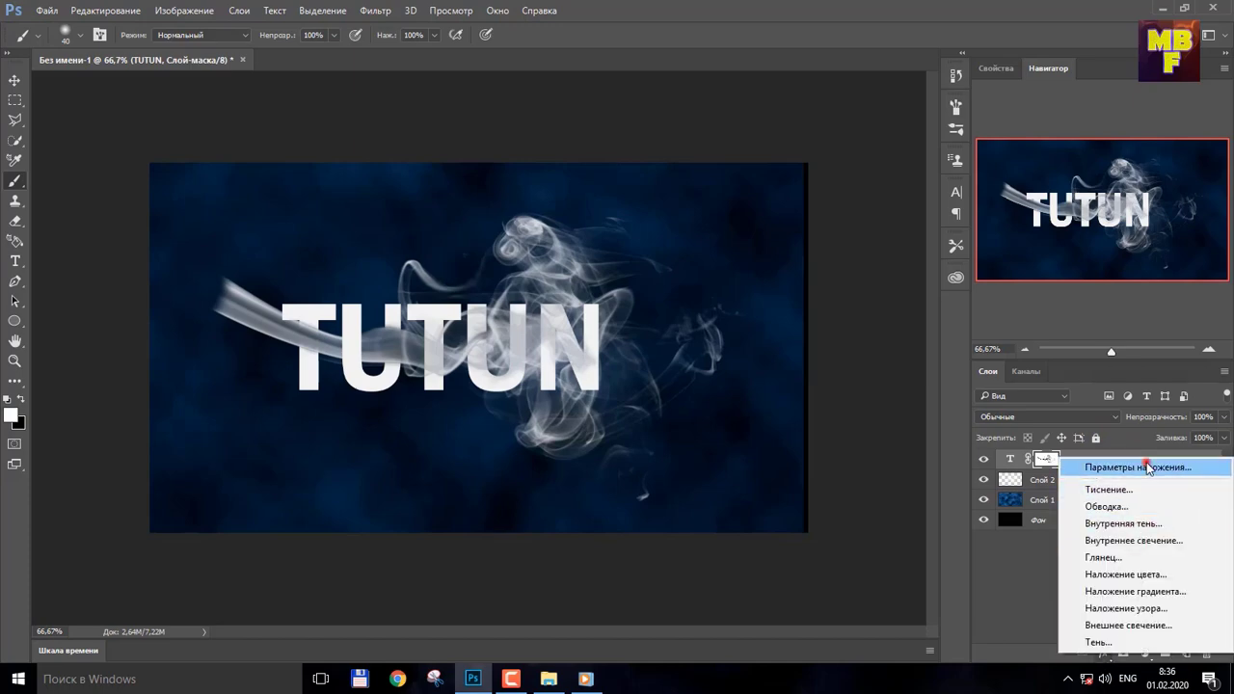
pyautogui.moveTo(729, 305); pyautogui.dragTo(1122, 137)
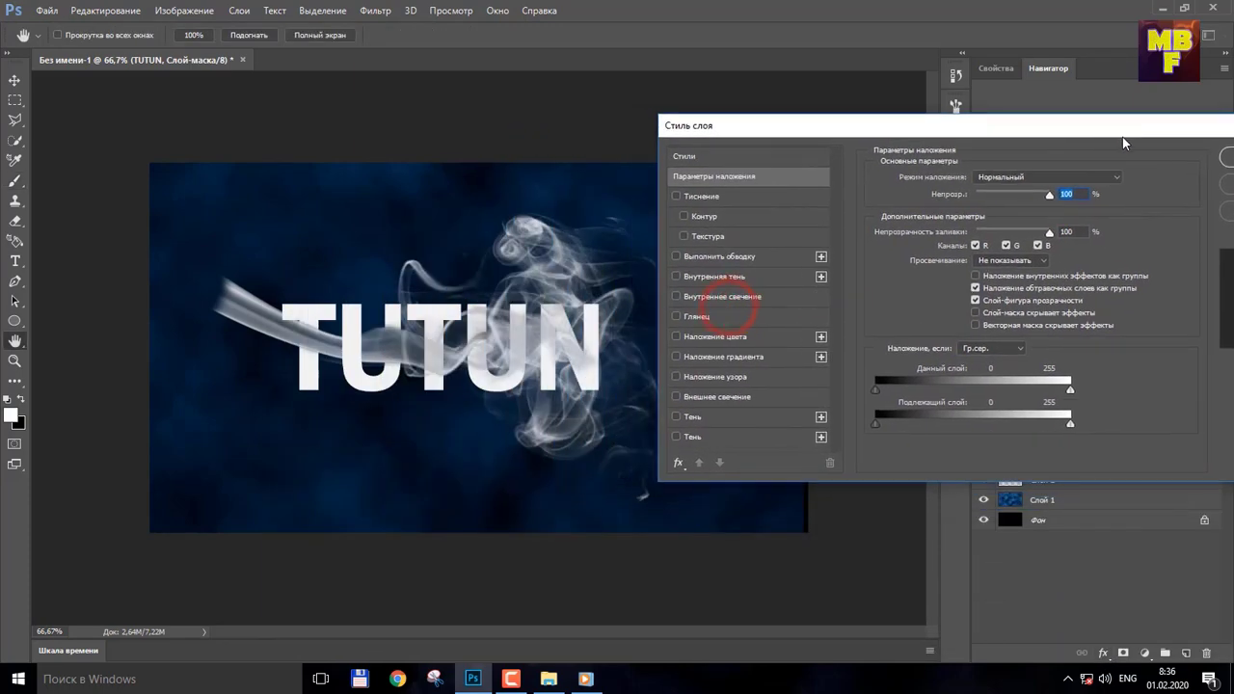
pyautogui.click(676, 416)
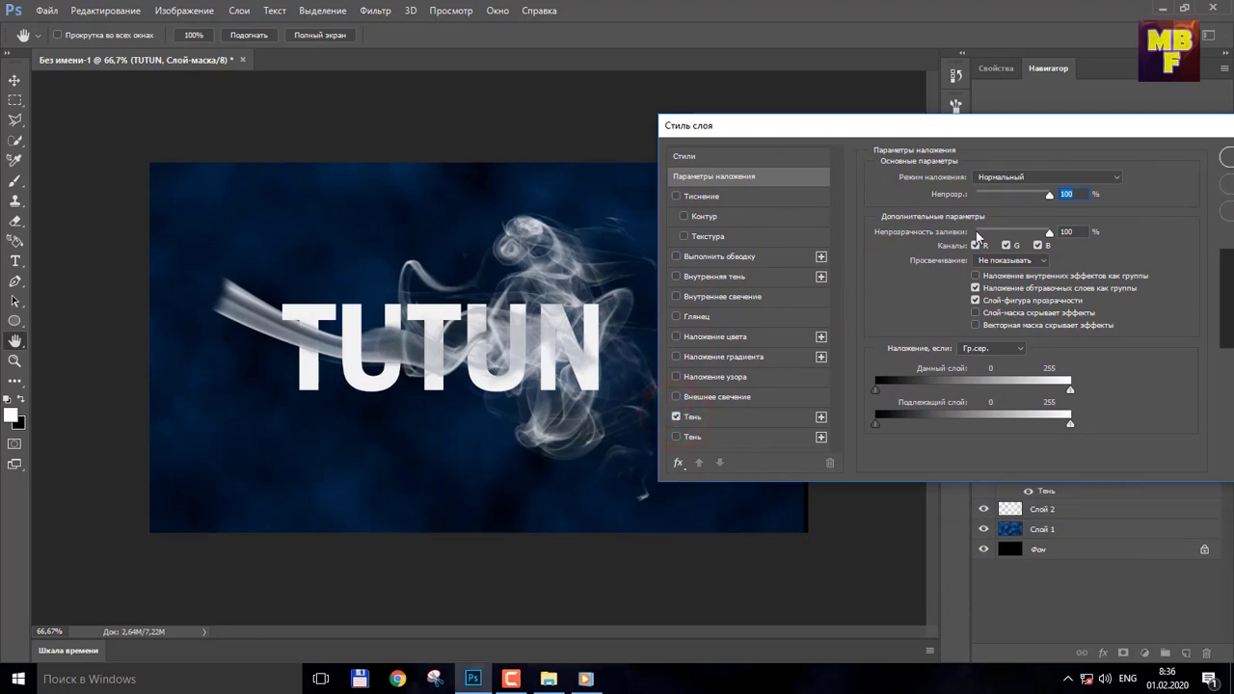
pyautogui.click(723, 417)
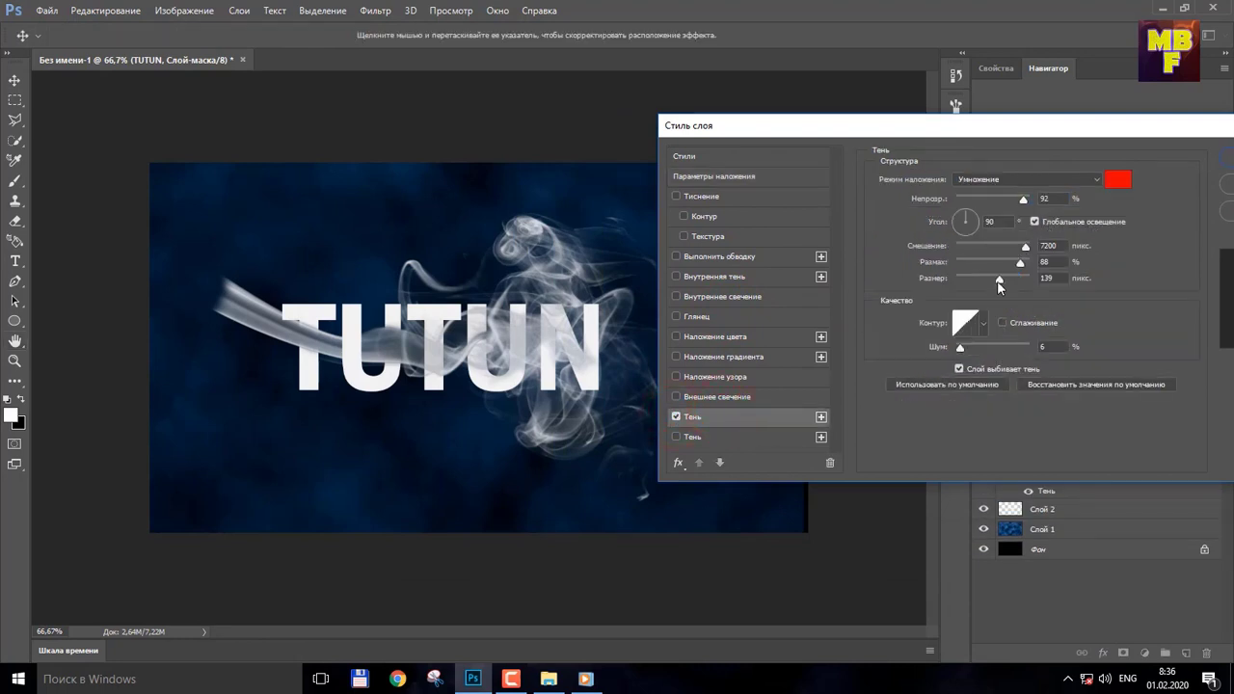
pyautogui.moveTo(998, 281); pyautogui.dragTo(1031, 282)
pyautogui.moveTo(1036, 133); pyautogui.dragTo(943, 92)
# - Add an outer glow (Внешнее свечение) to TUTUN with 9% opacity, 15% spread, 29 px size and 45% range
pyautogui.click(626, 356)
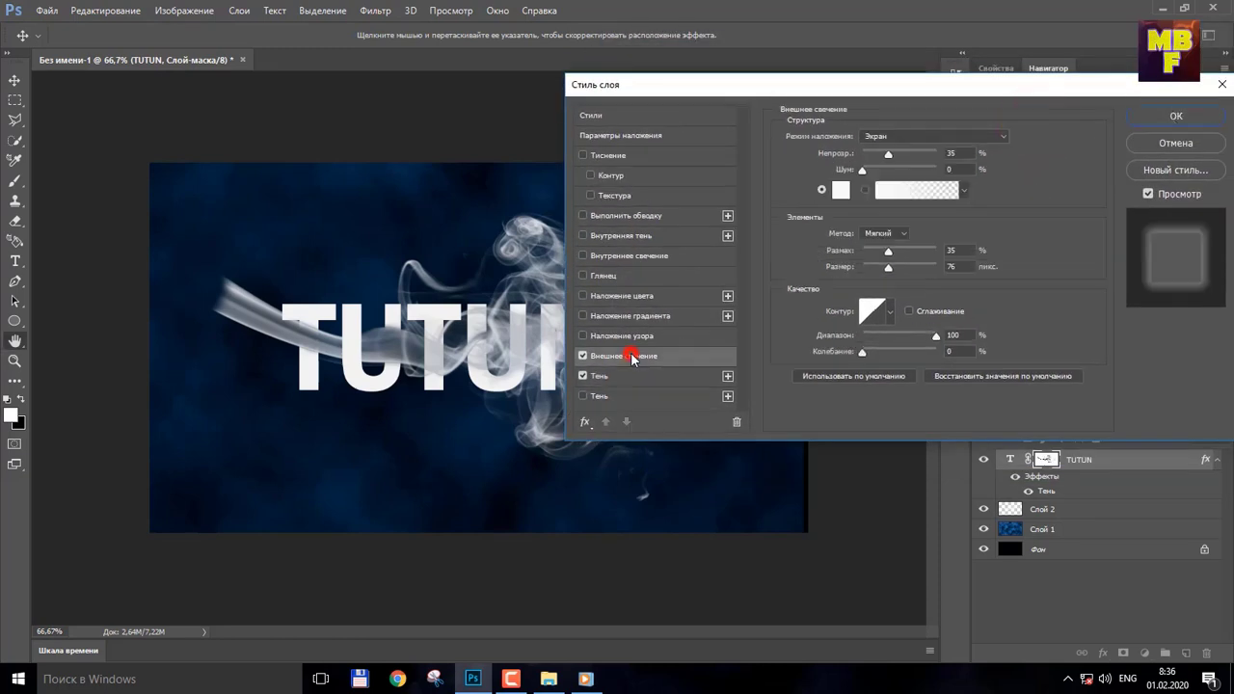
pyautogui.moveTo(888, 158); pyautogui.dragTo(869, 155)
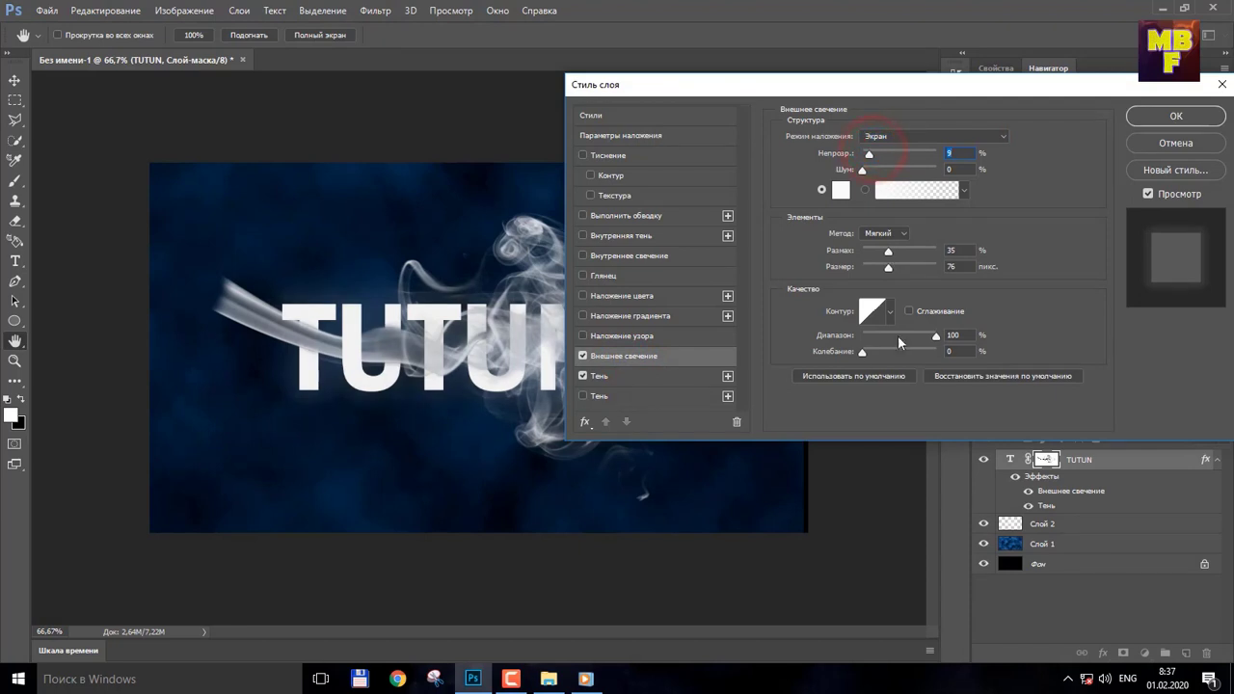
pyautogui.moveTo(934, 337); pyautogui.dragTo(862, 352)
pyautogui.moveTo(888, 272)
pyautogui.mouseDown()
pyautogui.moveTo(905, 271)
pyautogui.moveTo(874, 267)
pyautogui.moveTo(929, 255)
pyautogui.moveTo(873, 255)
pyautogui.mouseUp()
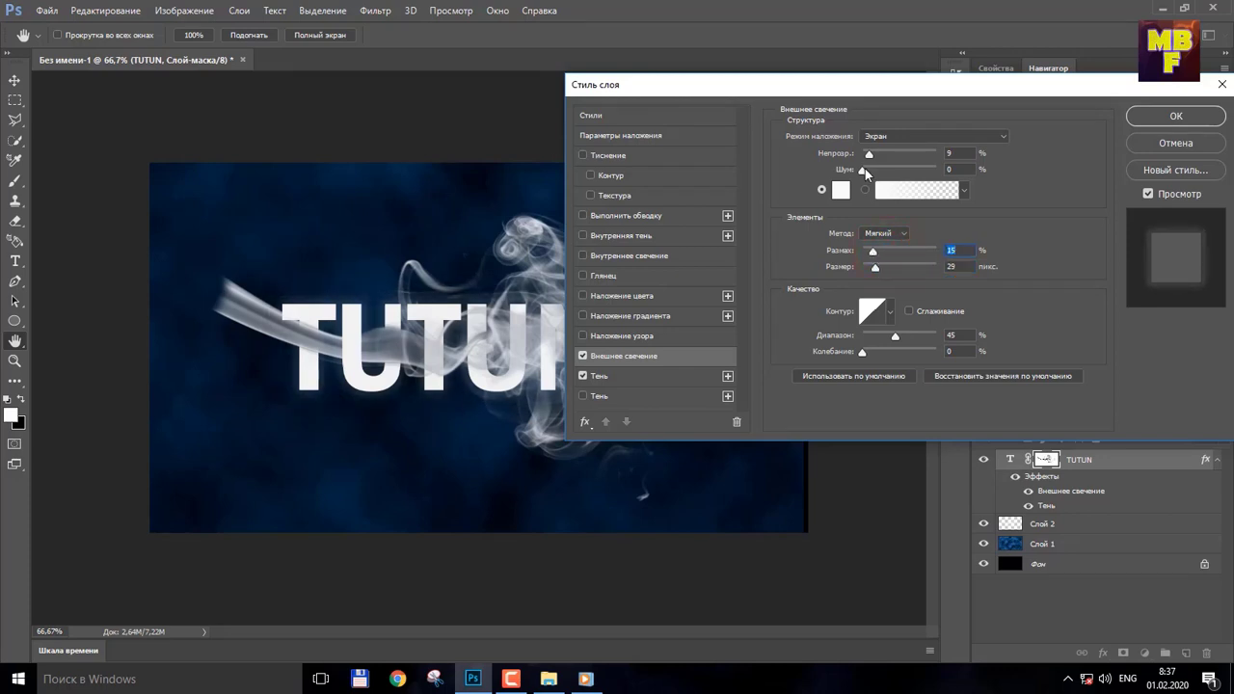
# - Set the outer glow to 40% opacity, 31% spread and 10 px size, with the Точный method
pyautogui.moveTo(869, 156); pyautogui.dragTo(892, 159)
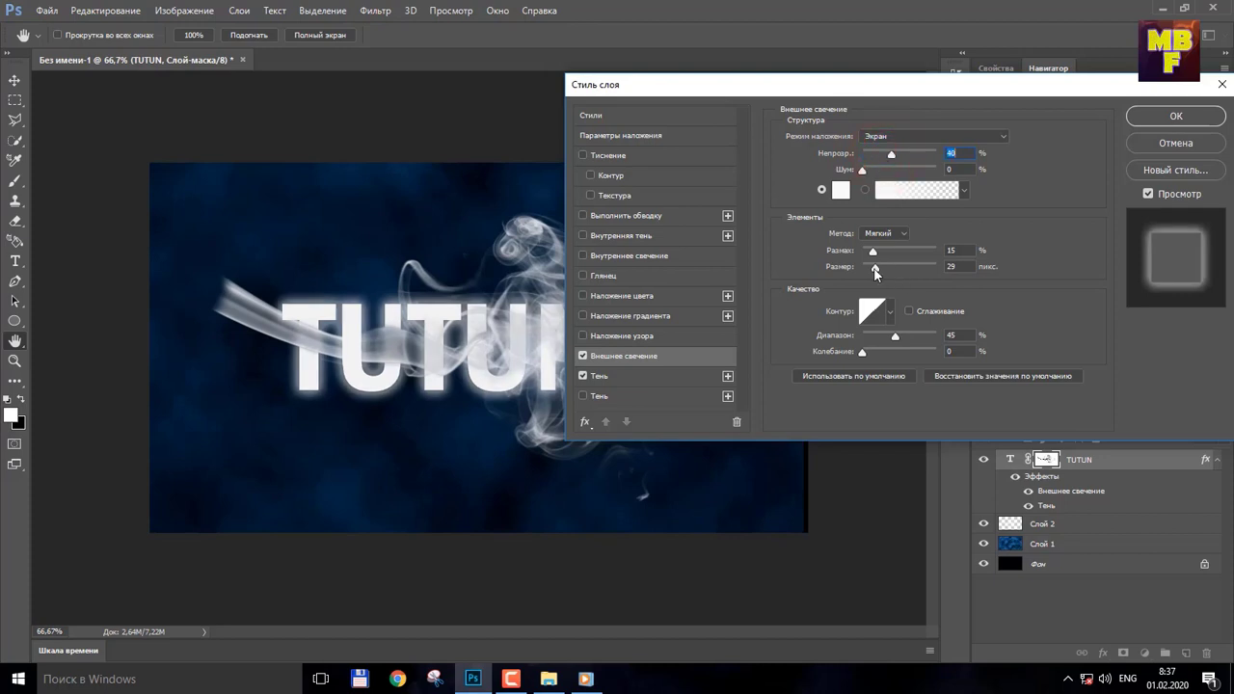
pyautogui.moveTo(876, 272); pyautogui.dragTo(886, 253)
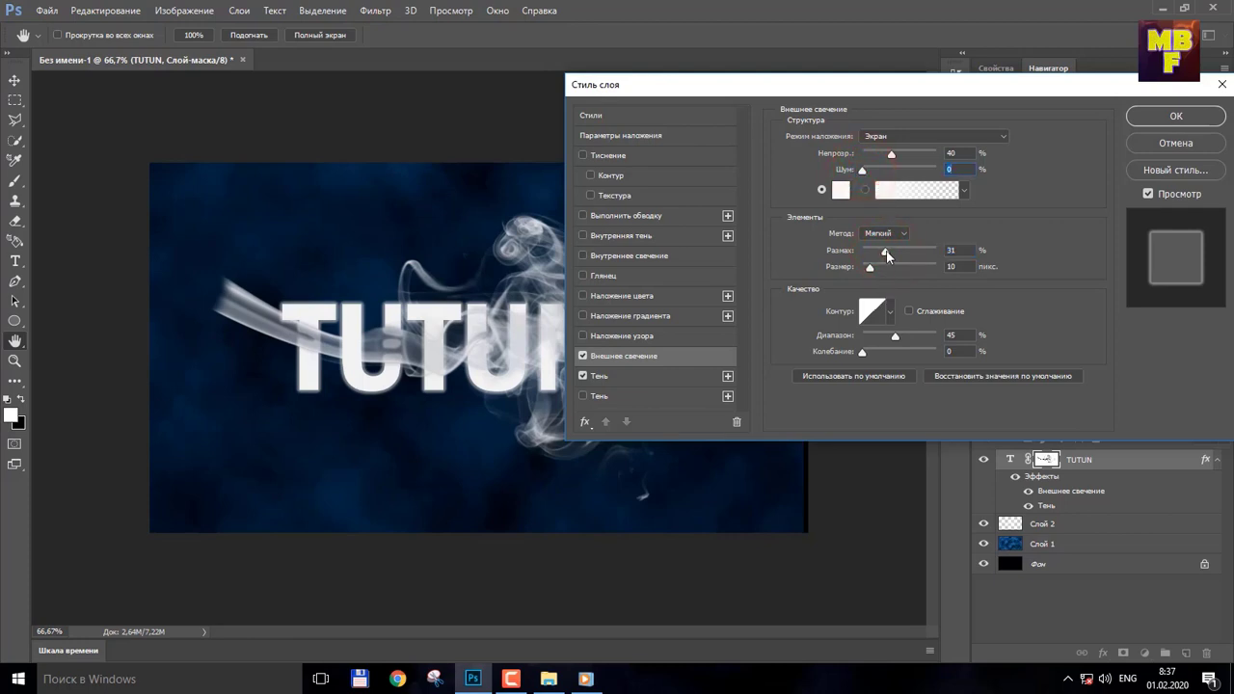
pyautogui.click(891, 239)
pyautogui.click(892, 249)
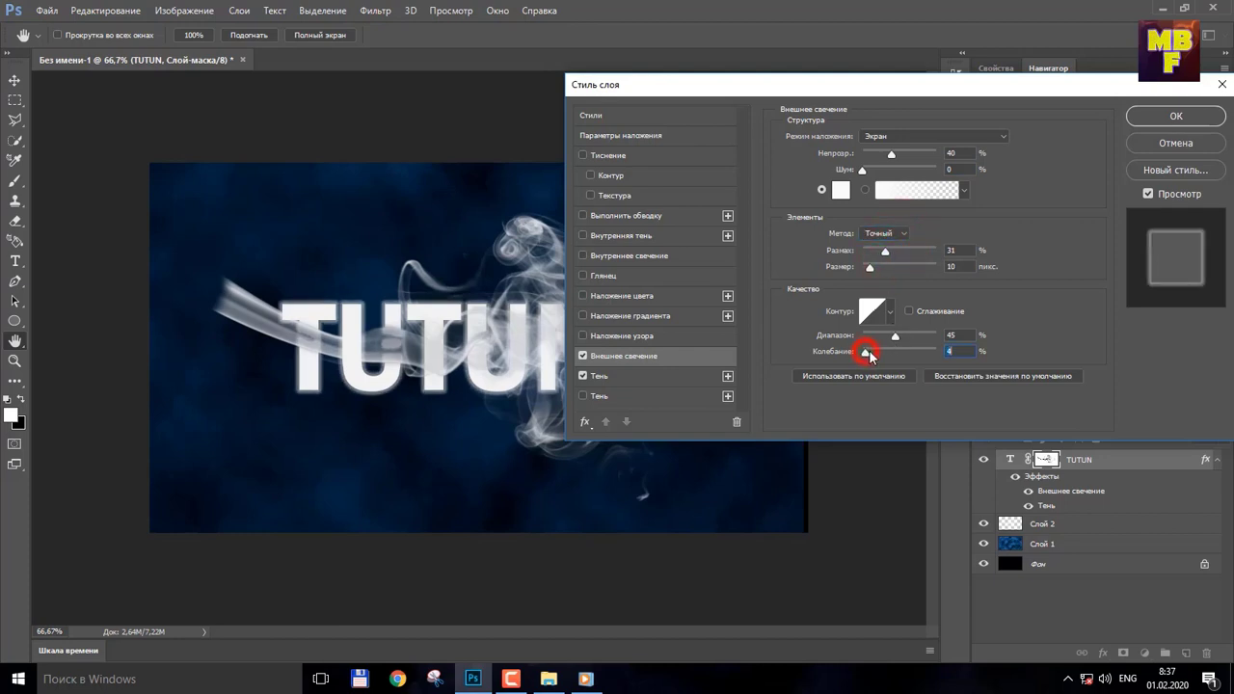
# - Set the outer glow range to 49%, fine-tune its opacity and apply the layer style
pyautogui.click(911, 336)
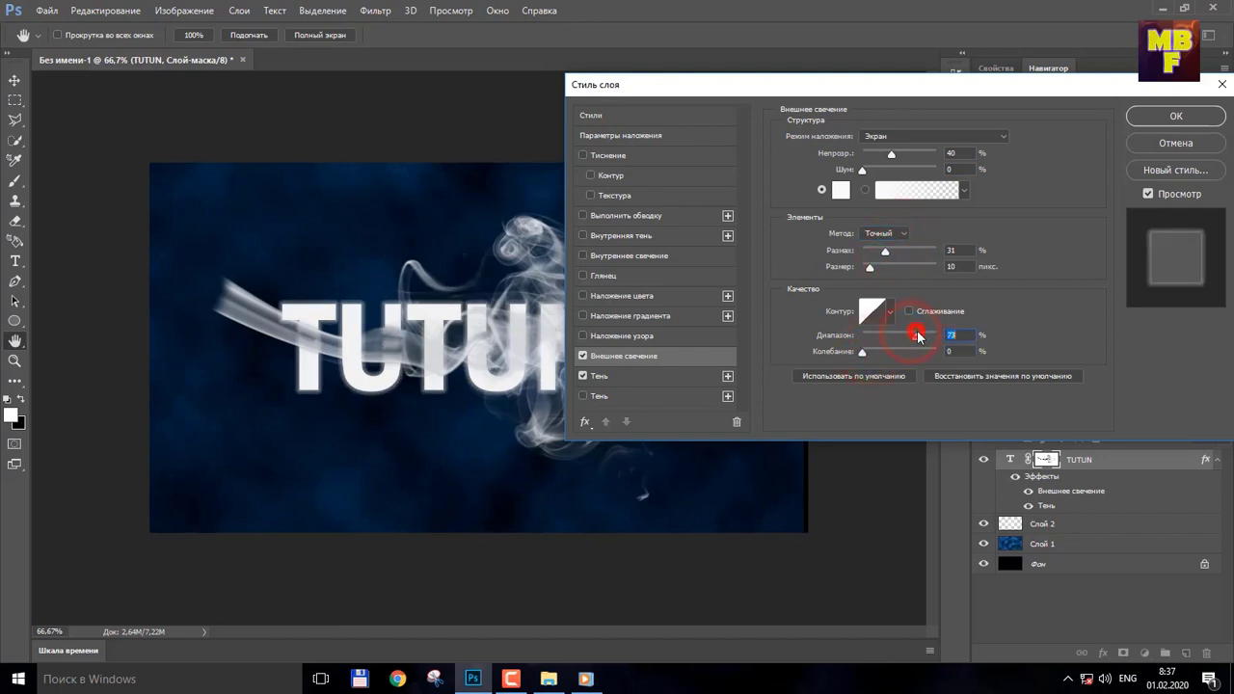
pyautogui.moveTo(898, 338); pyautogui.dragTo(882, 338)
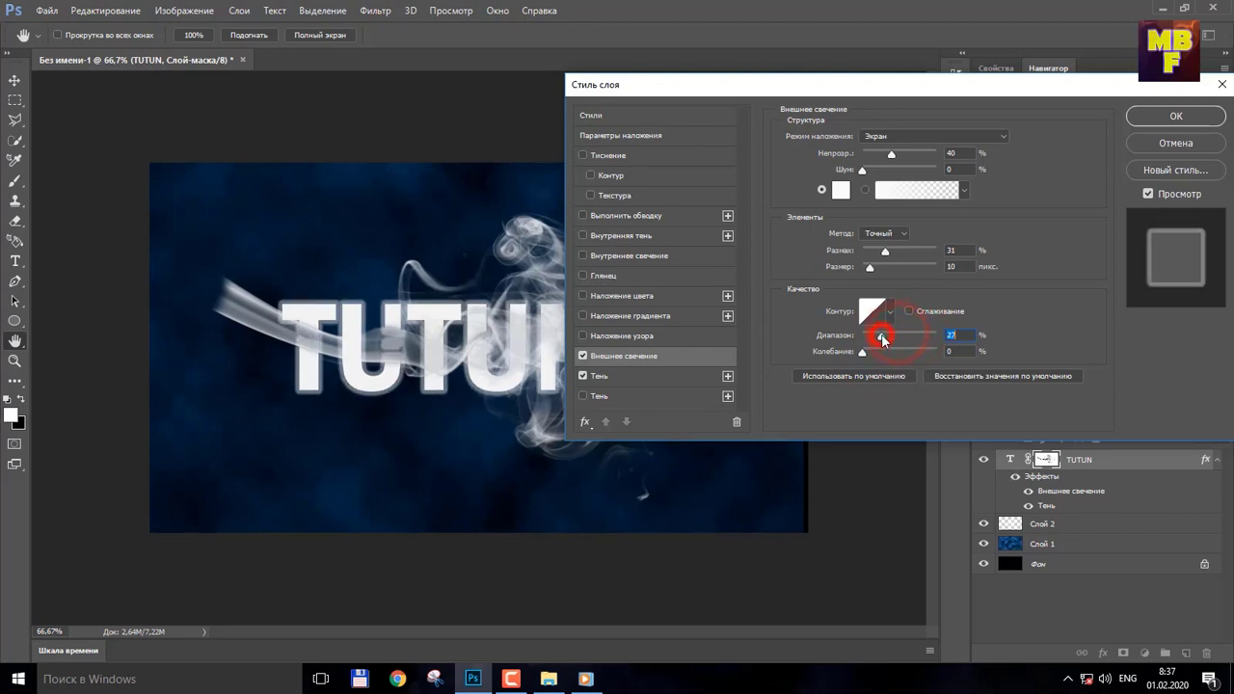
pyautogui.click(903, 338)
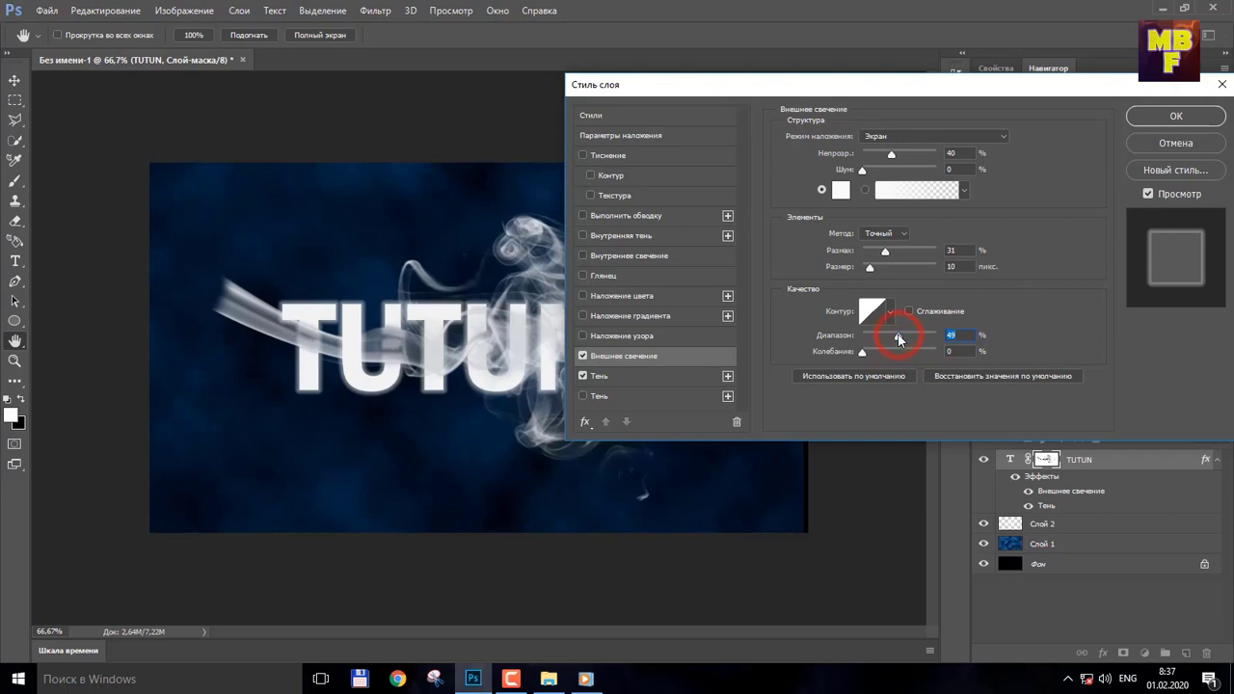
pyautogui.moveTo(889, 157); pyautogui.dragTo(908, 154)
pyautogui.moveTo(896, 85); pyautogui.dragTo(949, 143)
pyautogui.moveTo(951, 214); pyautogui.dragTo(943, 212)
pyautogui.moveTo(1082, 144); pyautogui.dragTo(986, 136)
pyautogui.click(1133, 166)
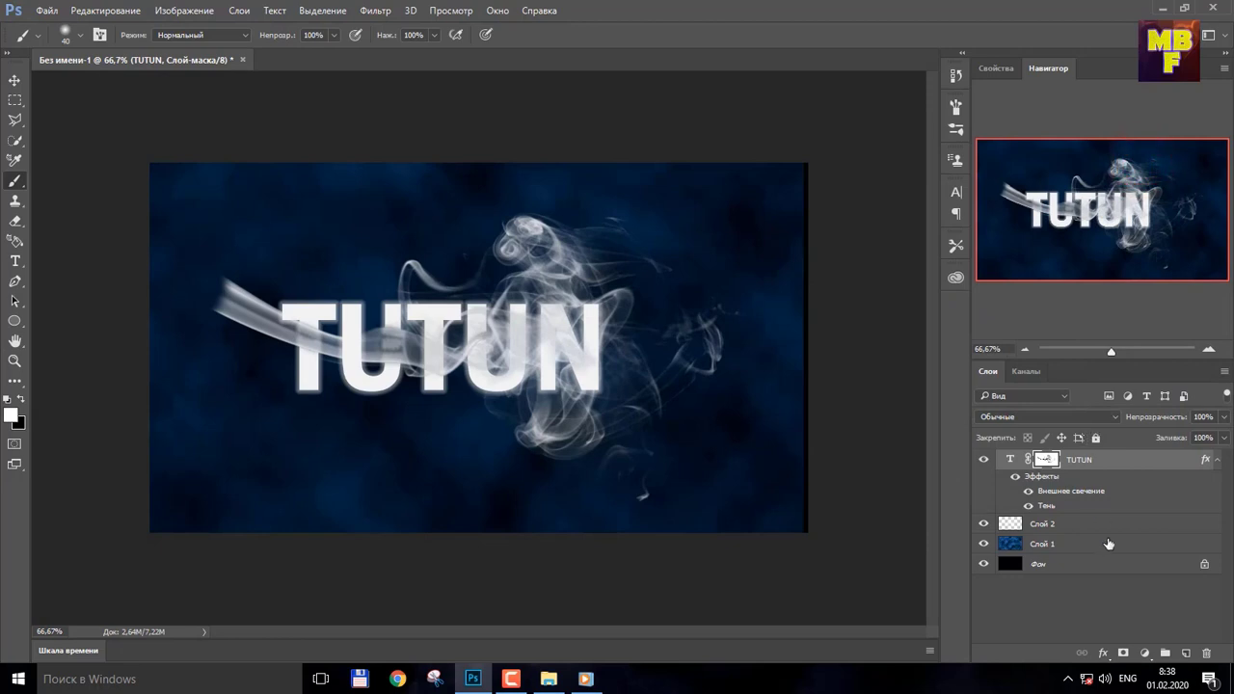
# - Add a gradient map (Карта градиента) adjustment layer above the TUTUN text layer
pyautogui.click(1144, 653)
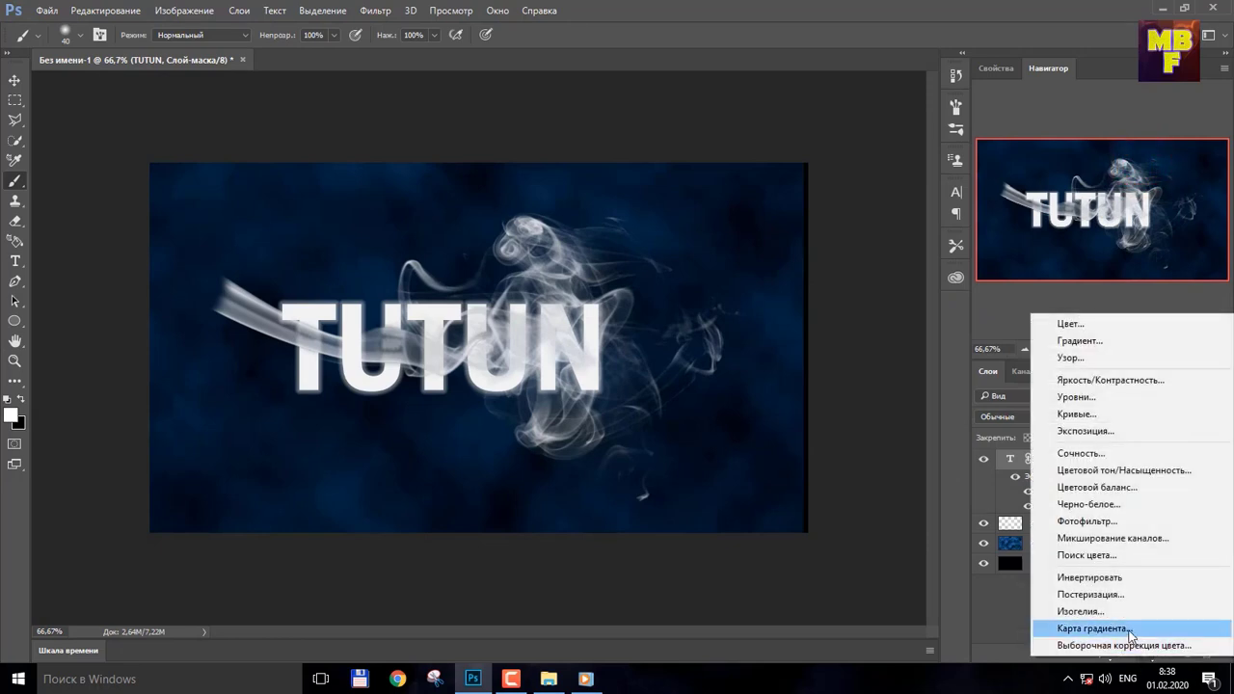
pyautogui.click(1129, 629)
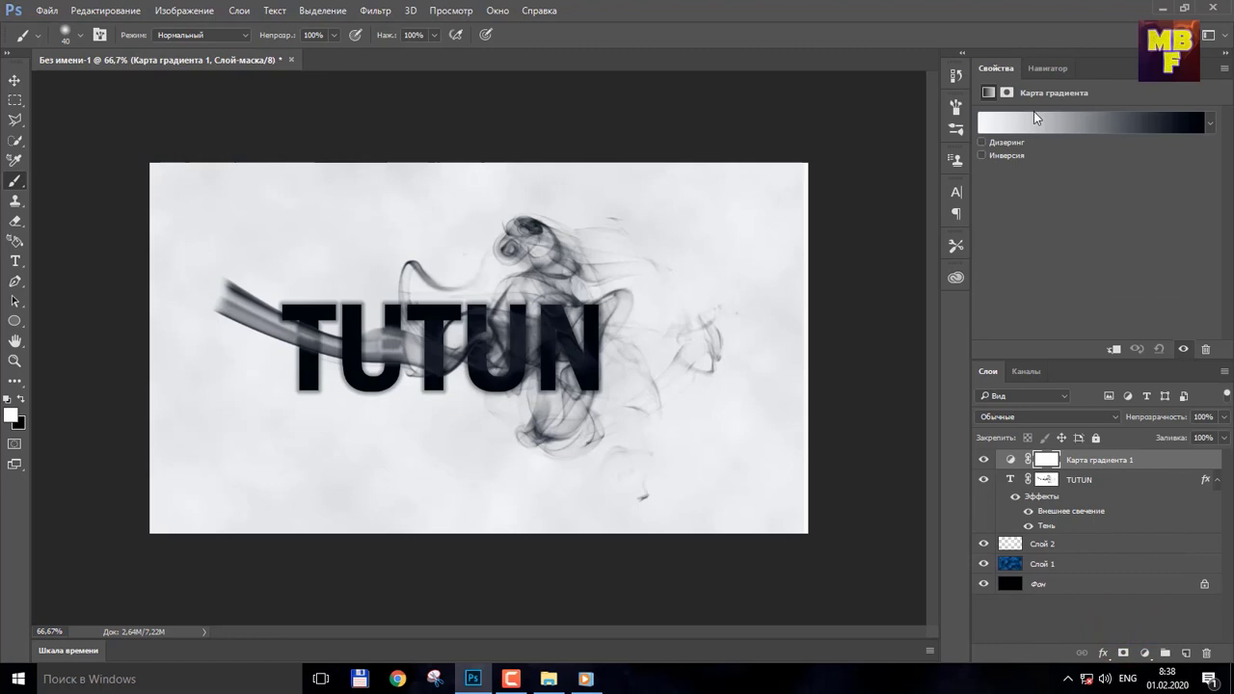
# - Open the gradient map's gradient for editing, try several transparent presets and choose the white-to-transparent preset
pyautogui.click(1041, 126)
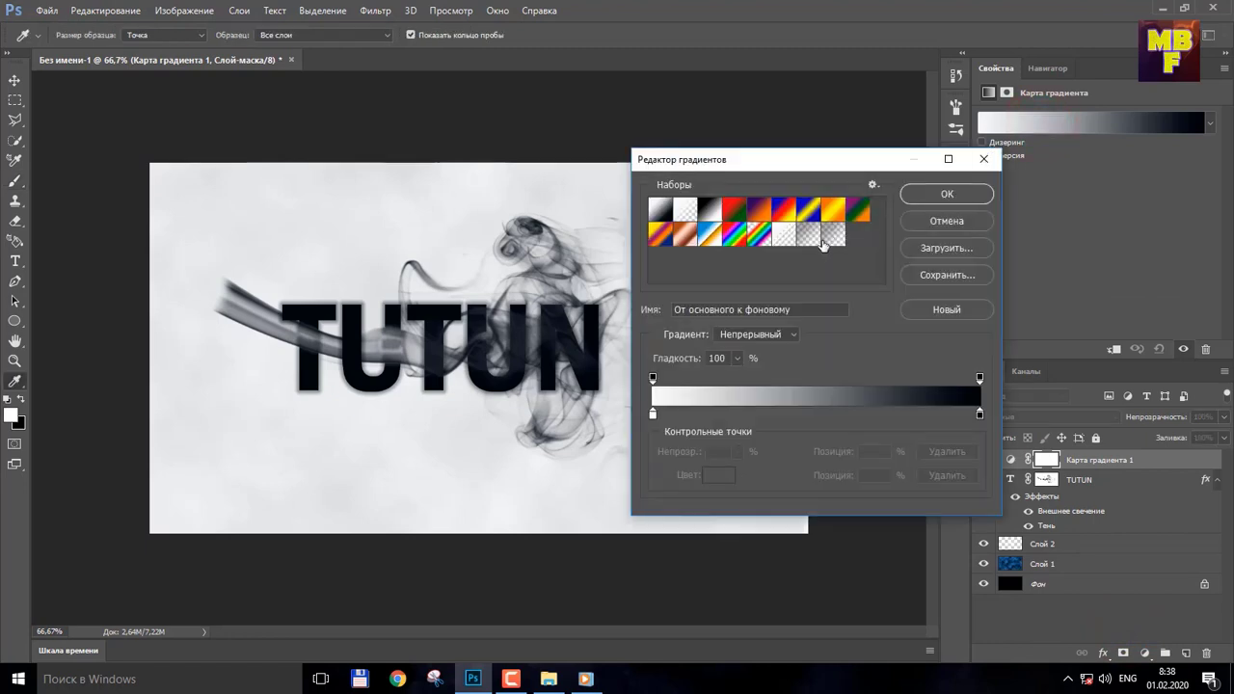
pyautogui.click(788, 238)
pyautogui.click(807, 236)
pyautogui.click(837, 234)
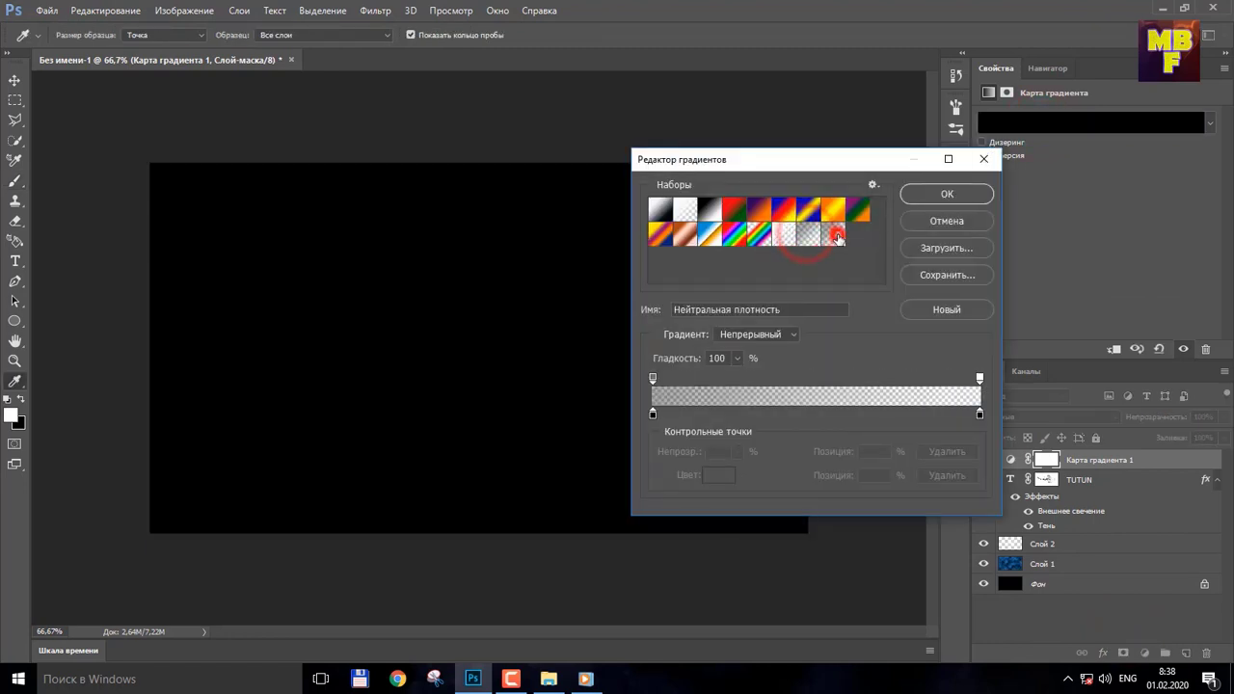
pyautogui.click(687, 212)
# - Set the gradient's starting colour stop to a dark navy blue, about #072962
pyautogui.click(653, 414)
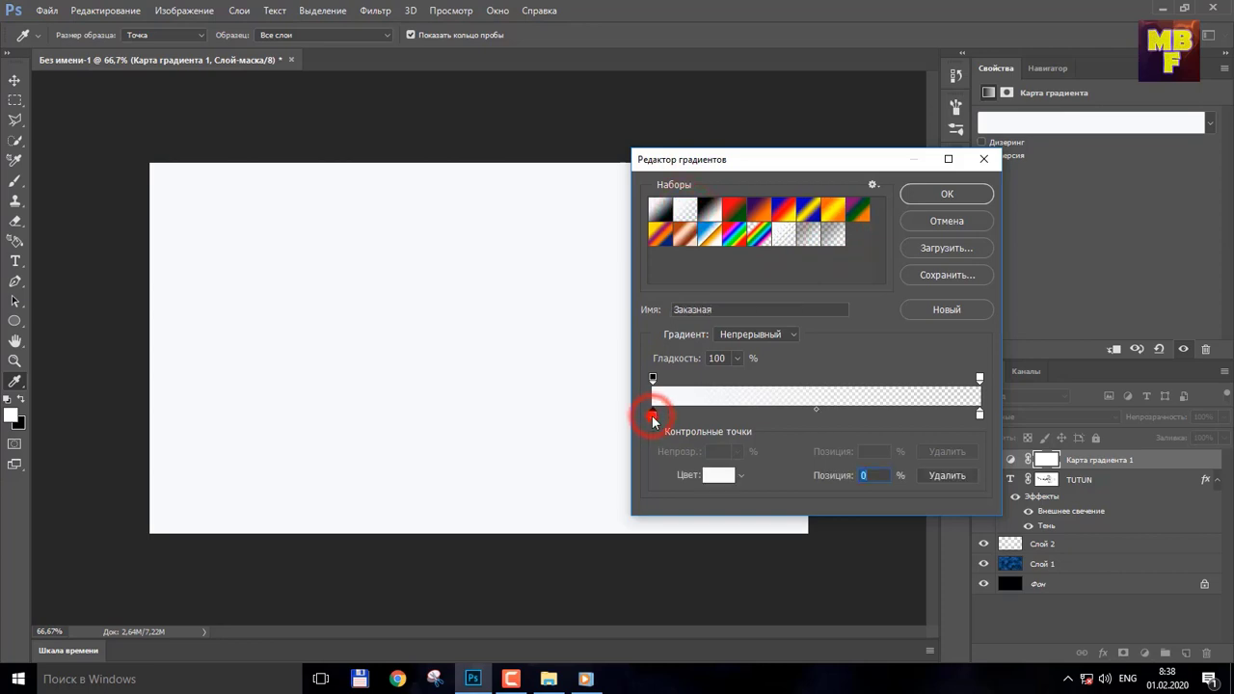
pyautogui.doubleClick(652, 414)
pyautogui.click(350, 331)
pyautogui.click(356, 430)
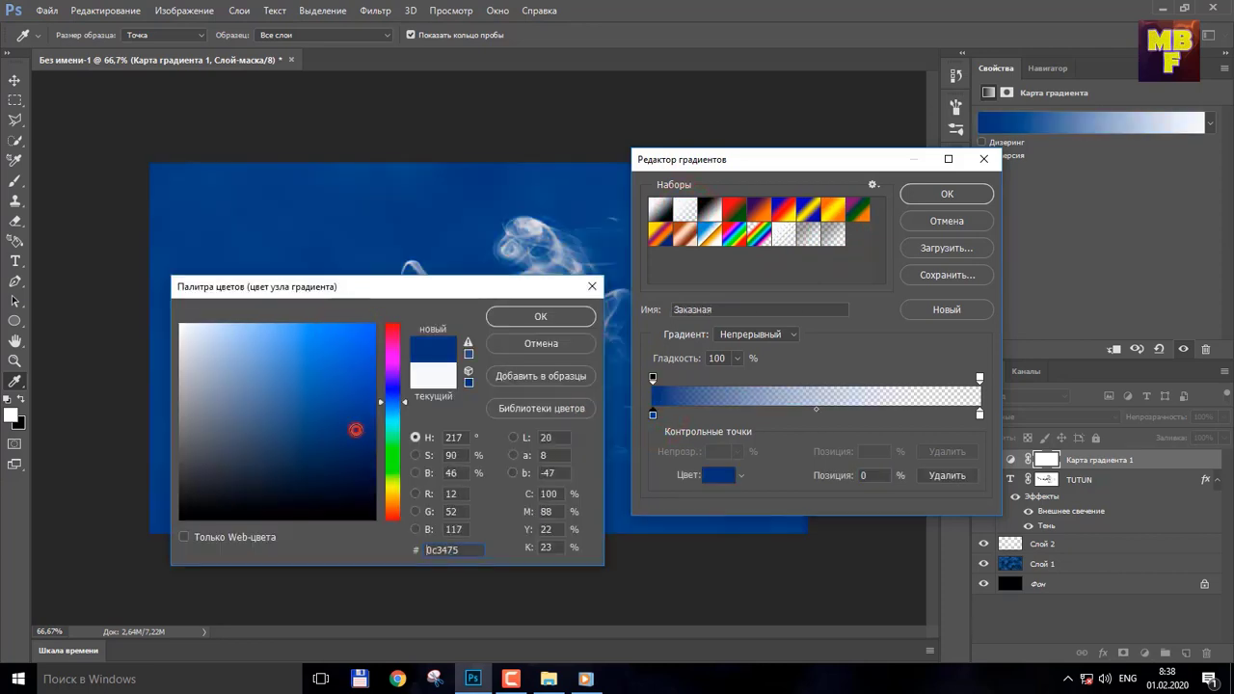
pyautogui.click(362, 445)
pyautogui.click(359, 459)
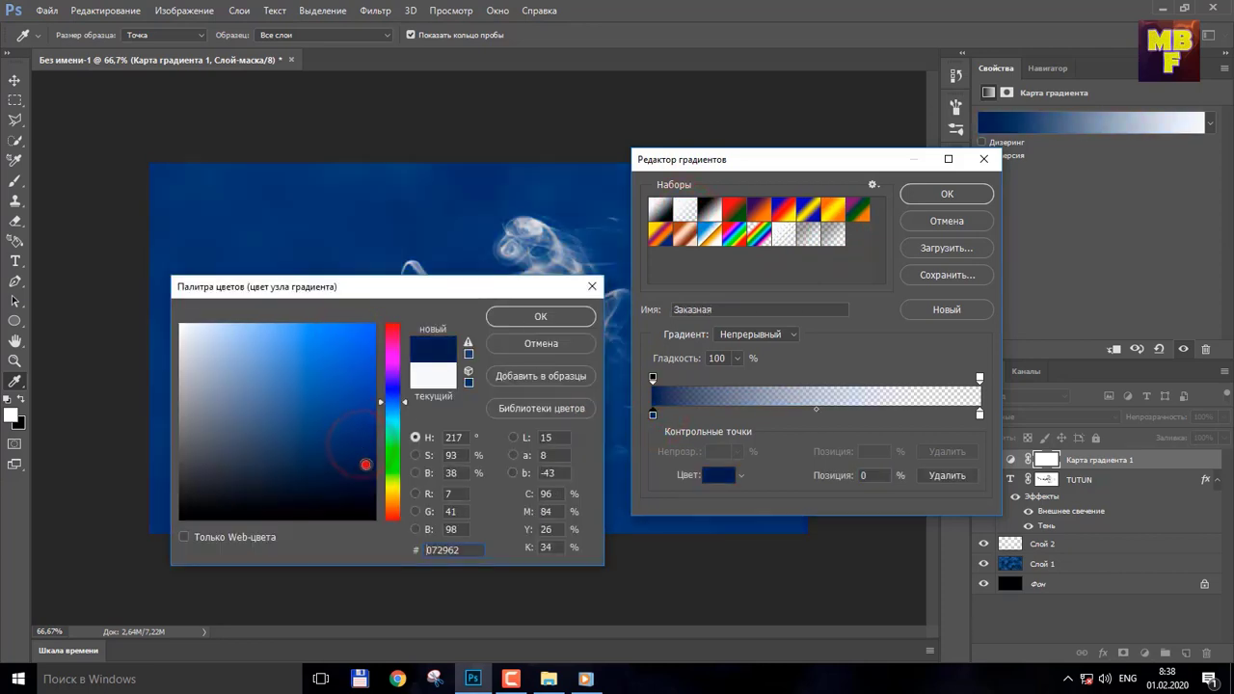
pyautogui.click(538, 319)
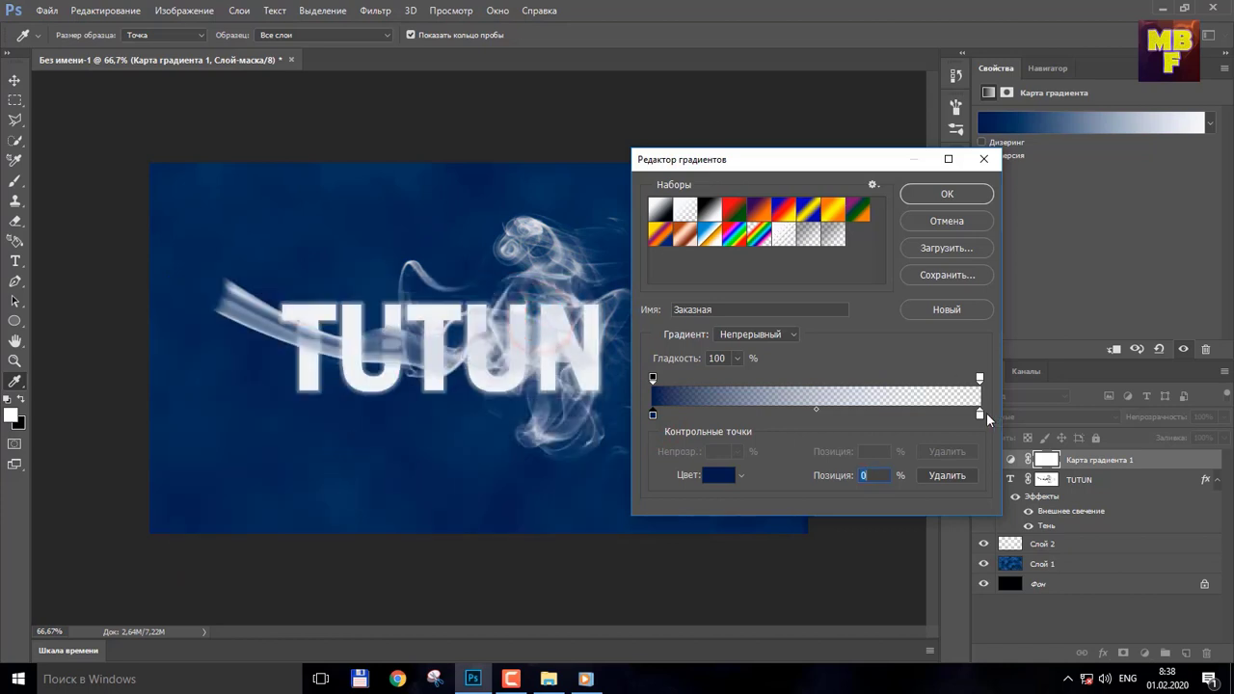
# - Set the gradient's ending colour stop to a bright blue, #548dea
pyautogui.click(980, 415)
pyautogui.doubleClick(976, 415)
pyautogui.click(345, 338)
pyautogui.moveTo(453, 287); pyautogui.dragTo(972, 183)
pyautogui.click(821, 229)
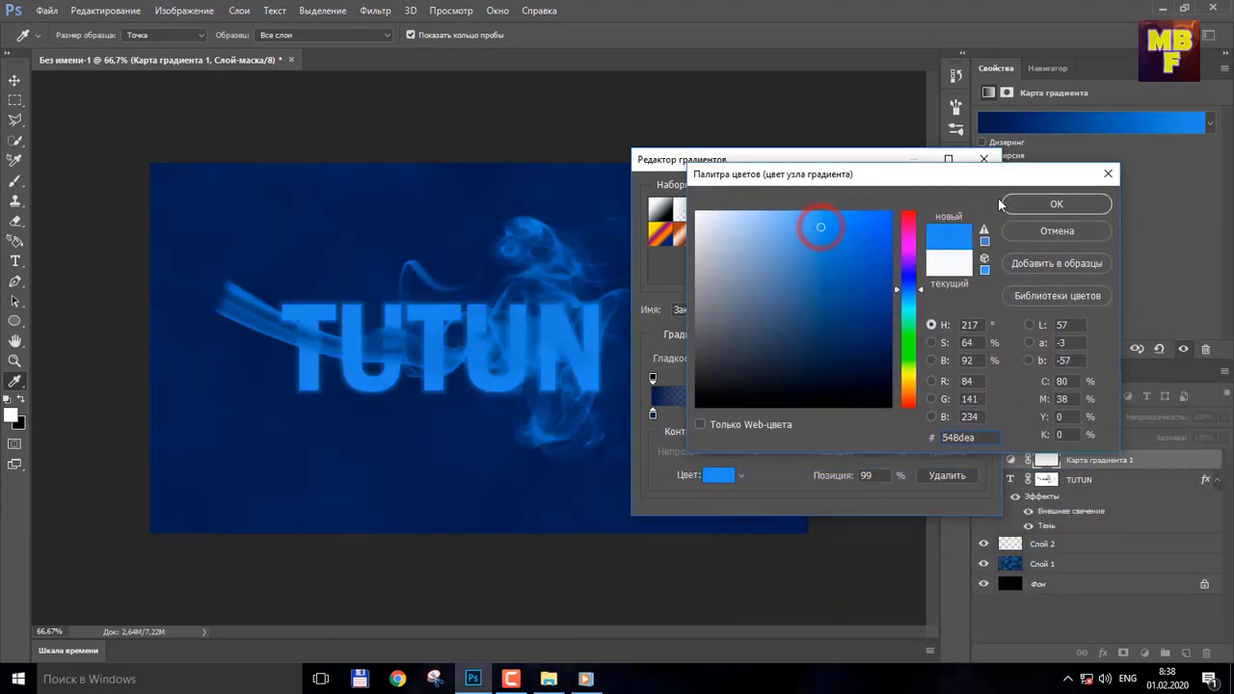
pyautogui.click(1044, 197)
# - Check the gradient's ending opacity stop and apply the edited gradient to the gradient map
pyautogui.click(979, 378)
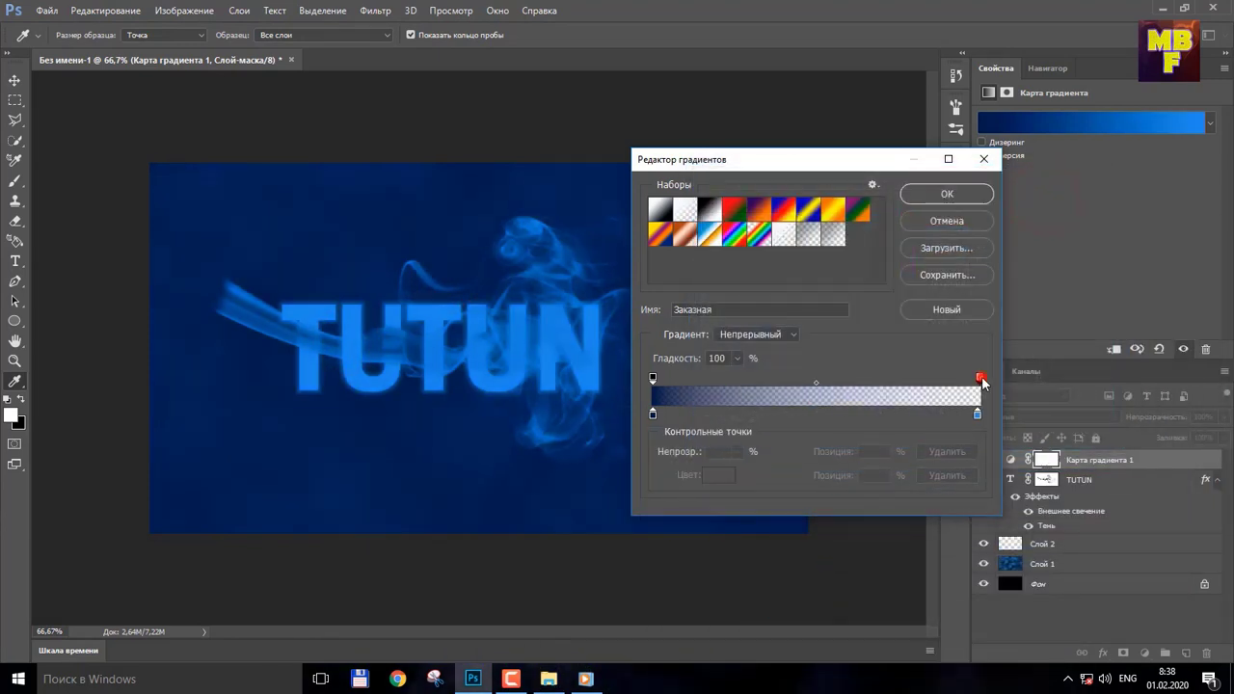
pyautogui.click(981, 378)
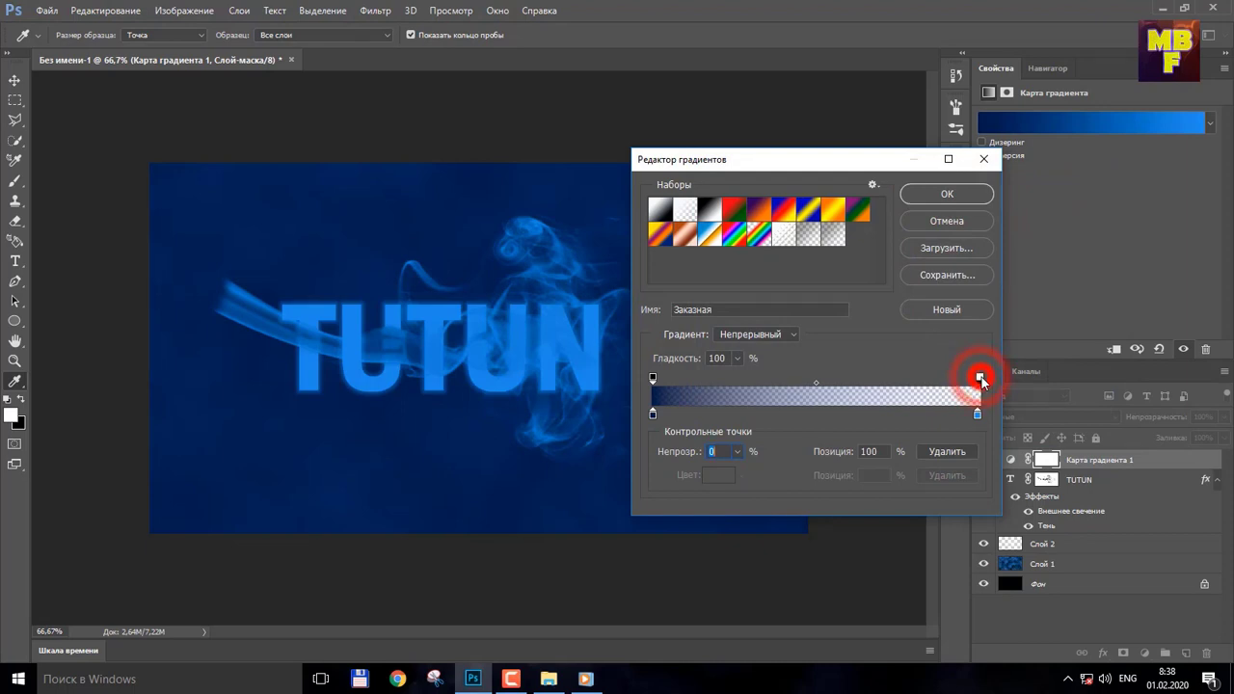
pyautogui.moveTo(870, 161); pyautogui.dragTo(741, 184)
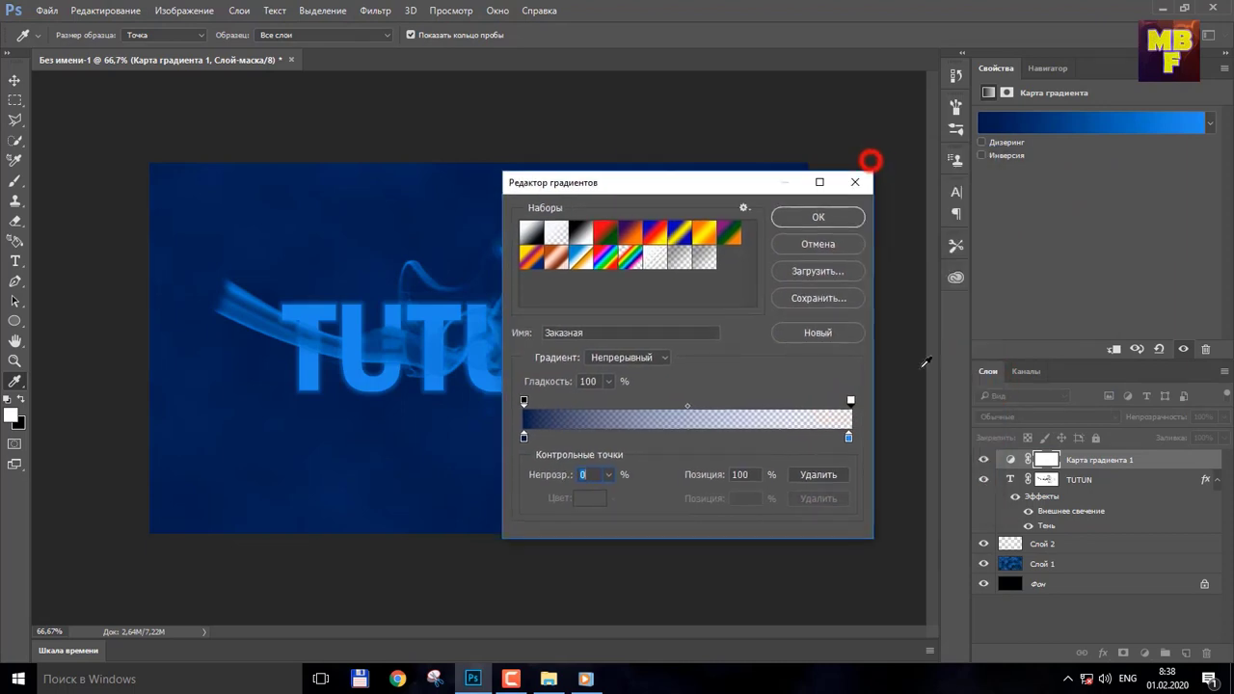
pyautogui.click(824, 214)
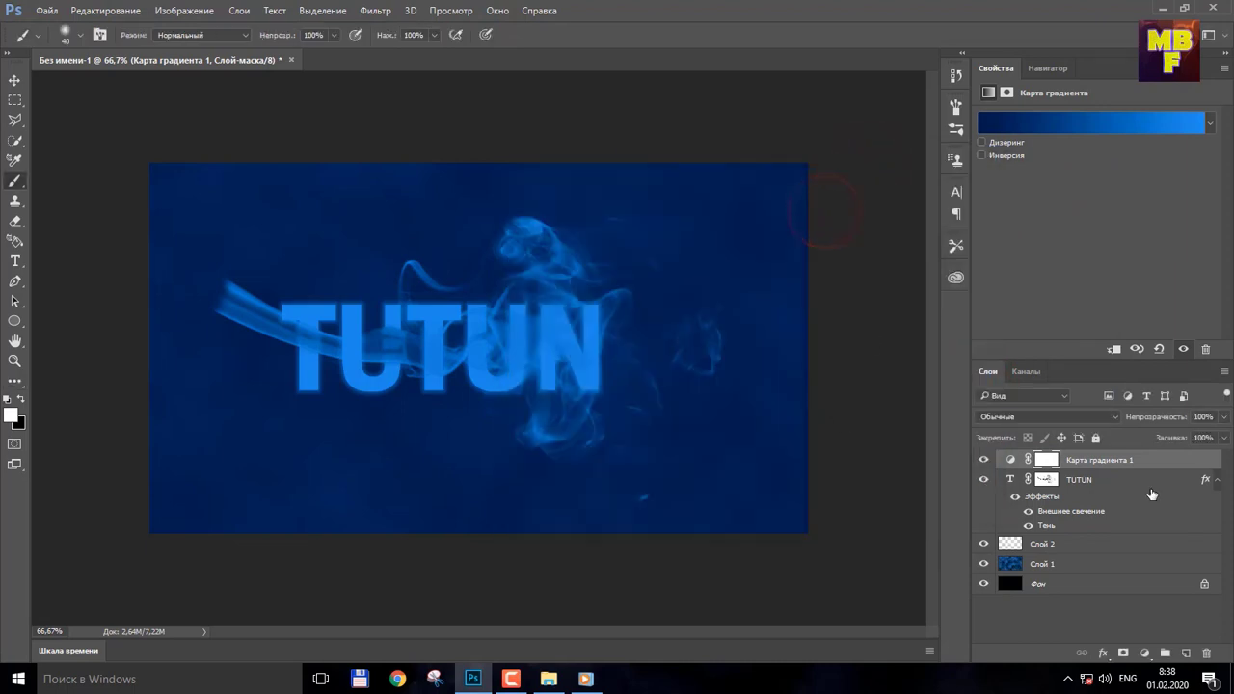
# - Reduce the fill (Заливка) of the gradient map layer to 25%
pyautogui.click(1223, 439)
pyautogui.moveTo(1221, 459); pyautogui.dragTo(1163, 459)
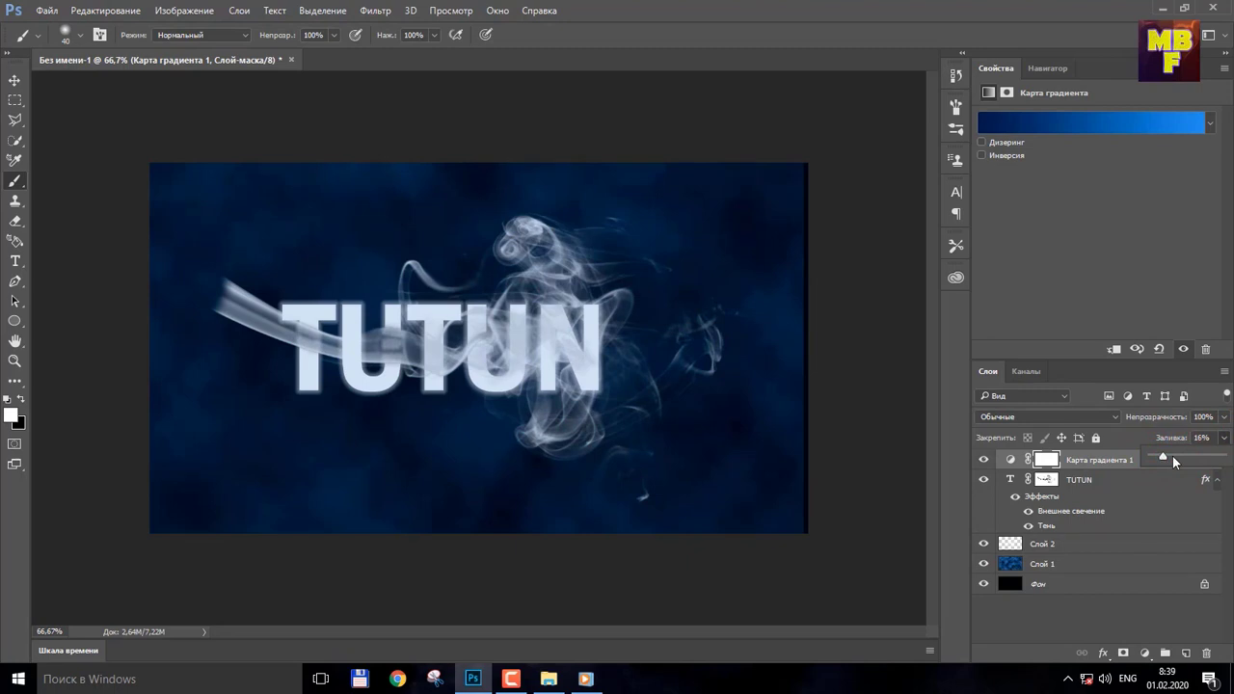
pyautogui.click(1170, 456)
# - Set the gradient map layer's blend mode to Мягкий свет (Soft Light) and its fill to 66%
pyautogui.click(1109, 420)
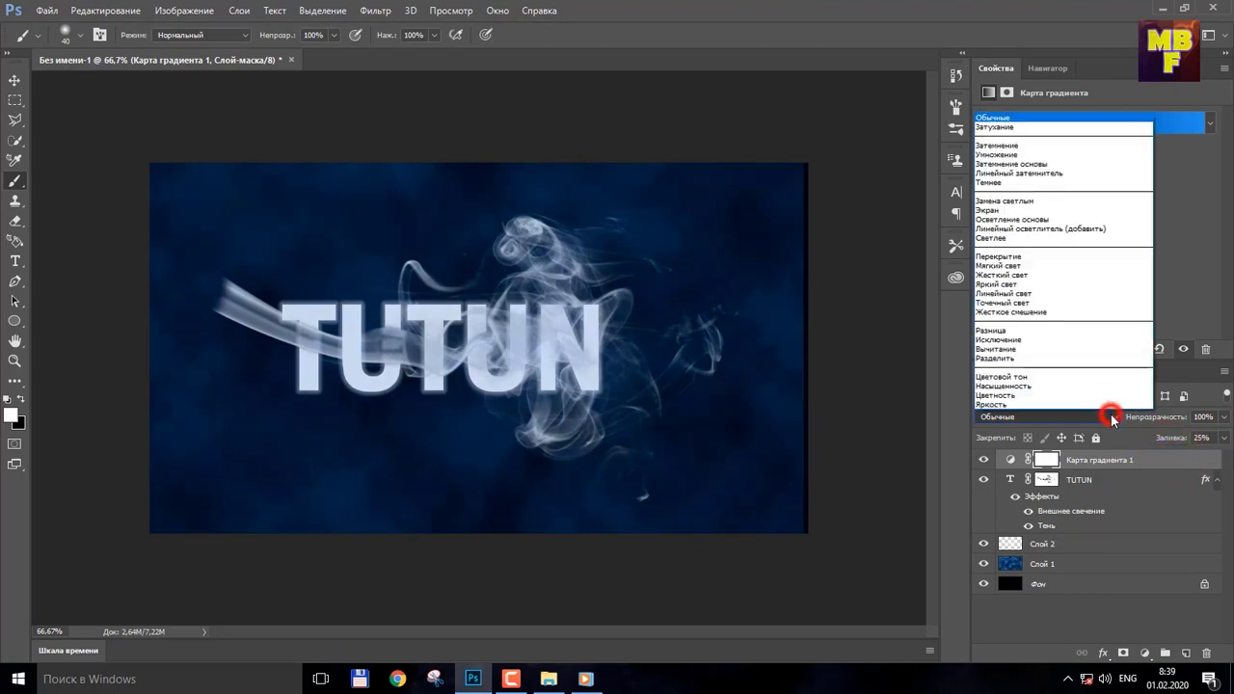
pyautogui.click(1036, 268)
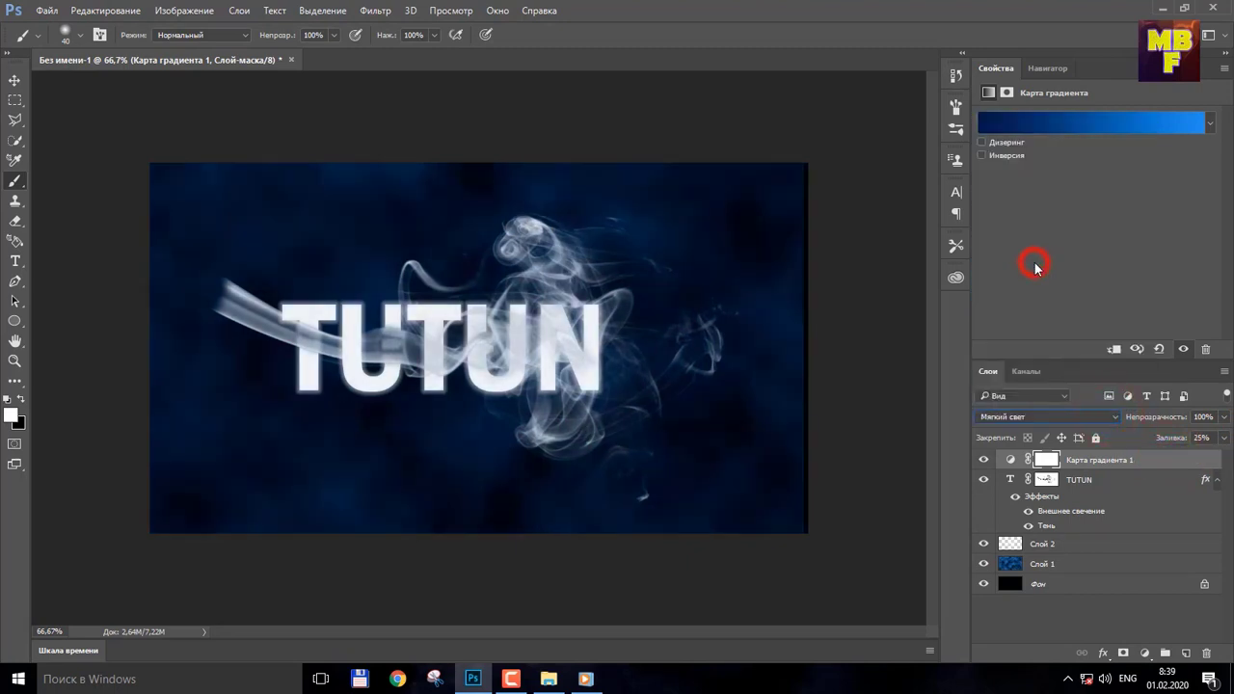
pyautogui.click(1224, 438)
pyautogui.click(1200, 457)
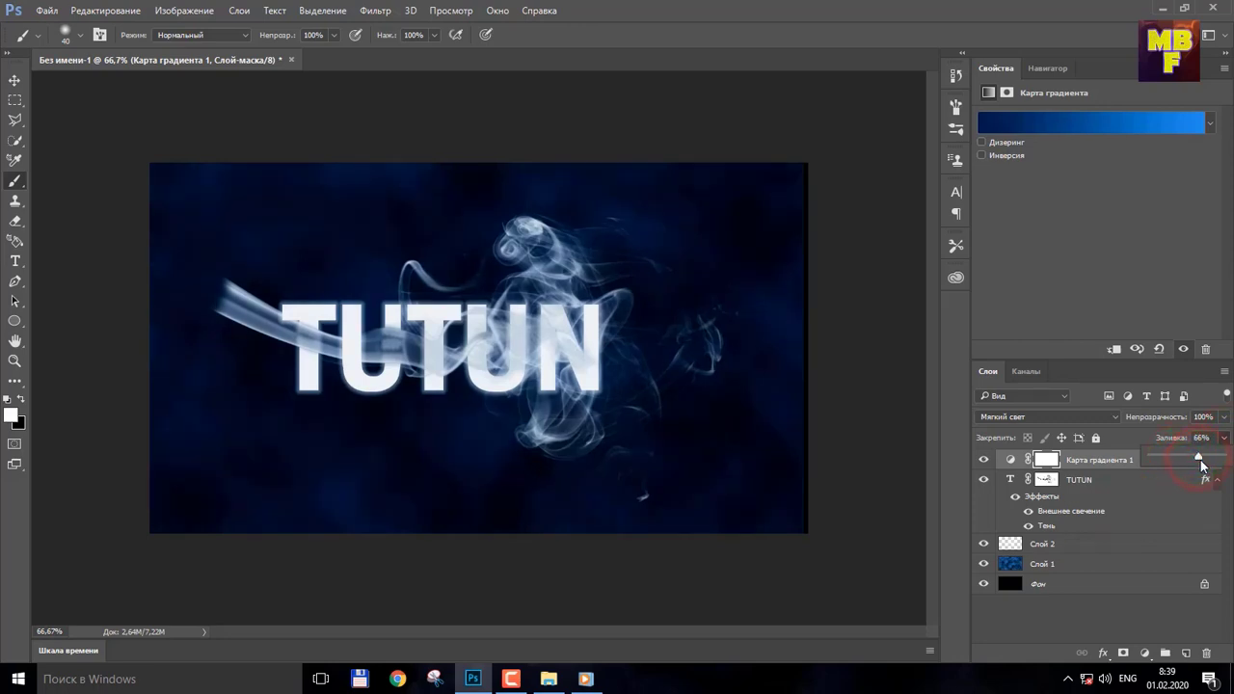
pyautogui.click(832, 492)
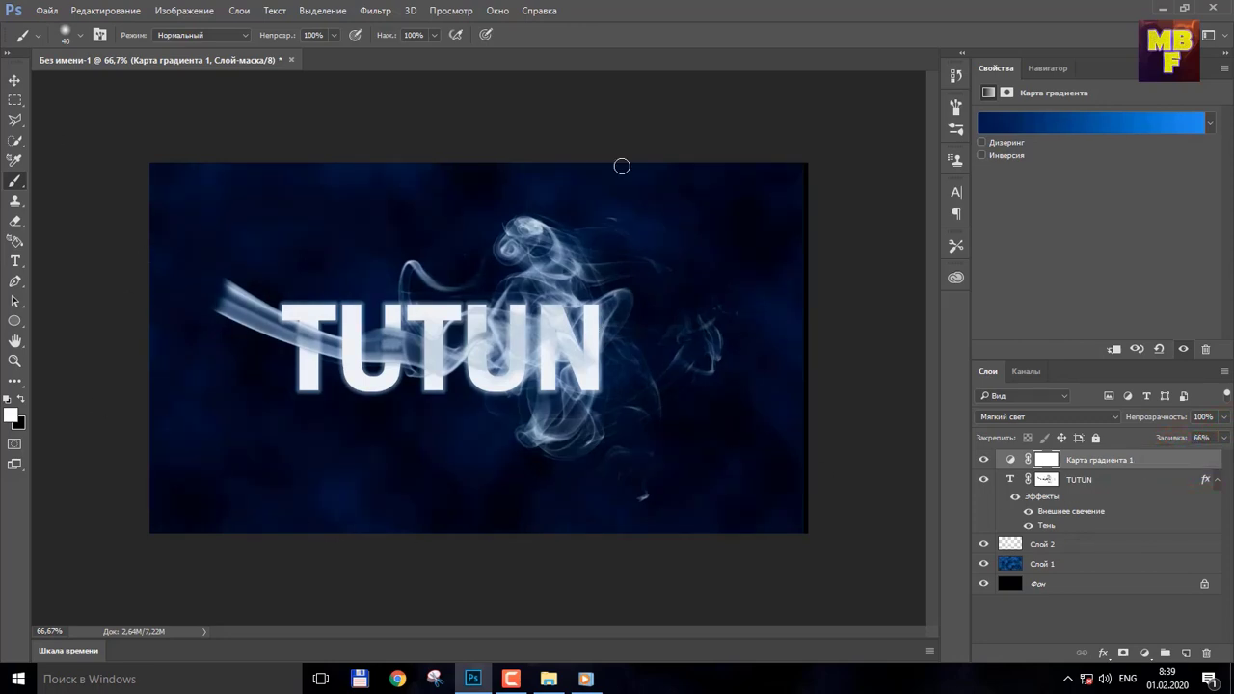
# - Start saving a copy of the artwork in JPEG format with the desktop (Рабочий стол) as destination
pyautogui.click(48, 13)
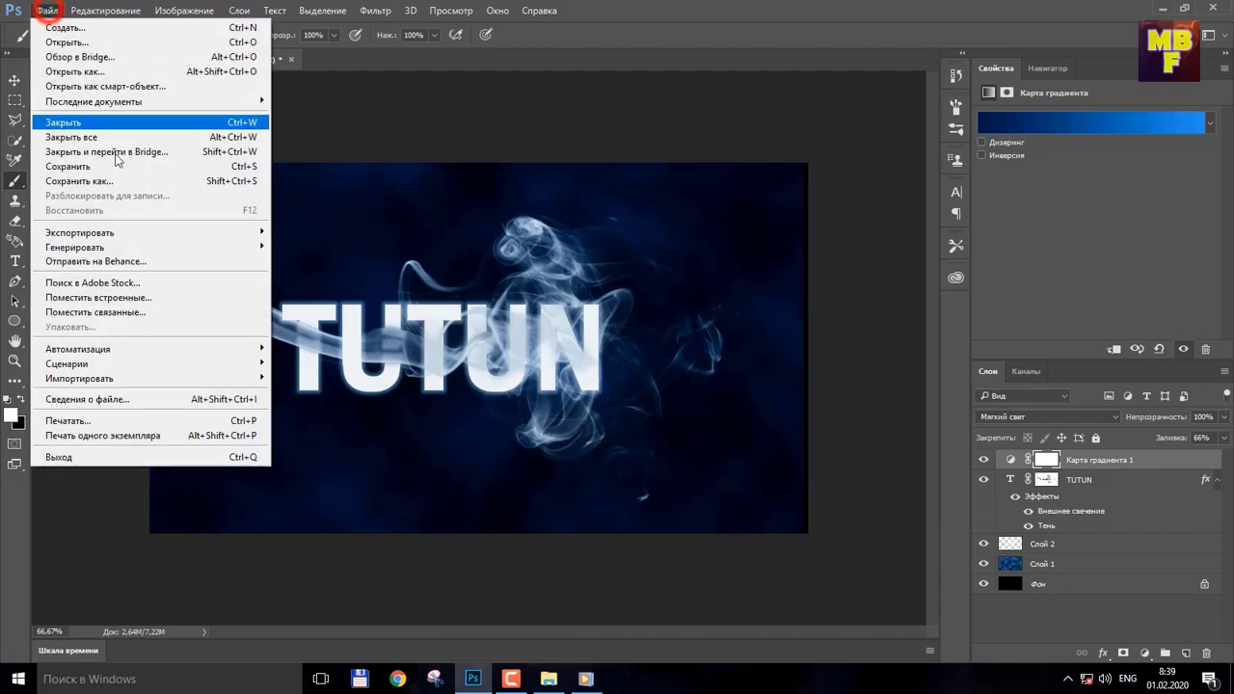
pyautogui.click(133, 182)
pyautogui.click(487, 377)
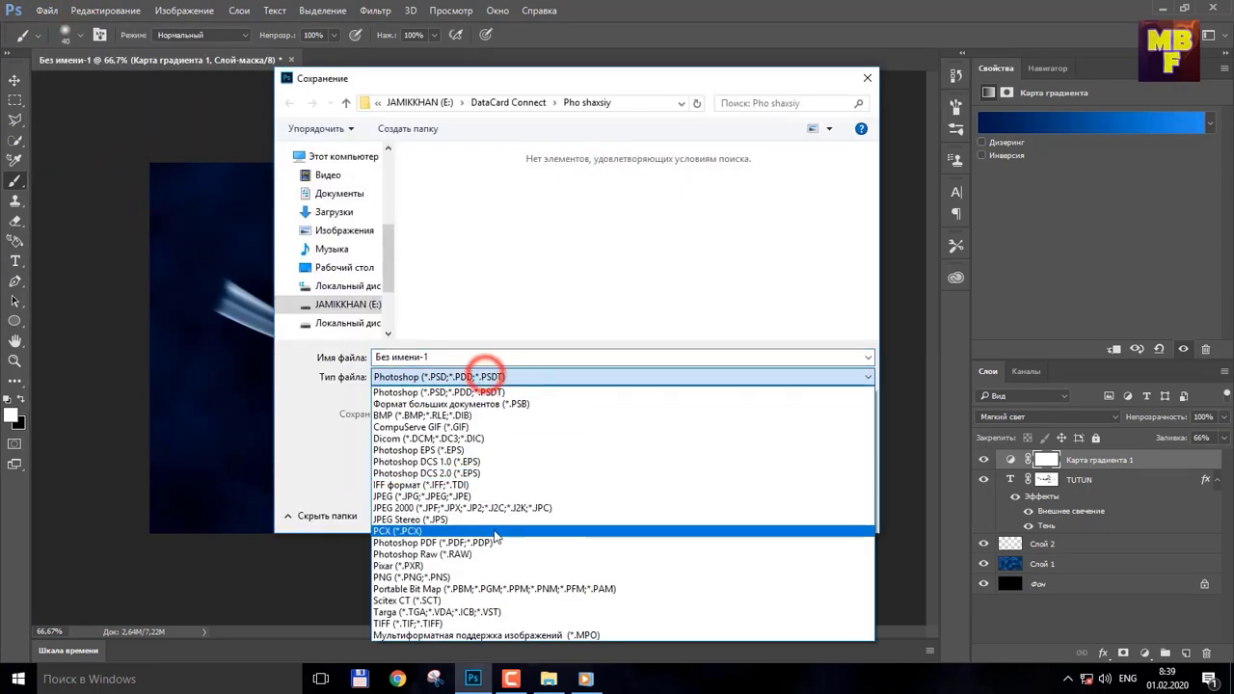
pyautogui.click(499, 496)
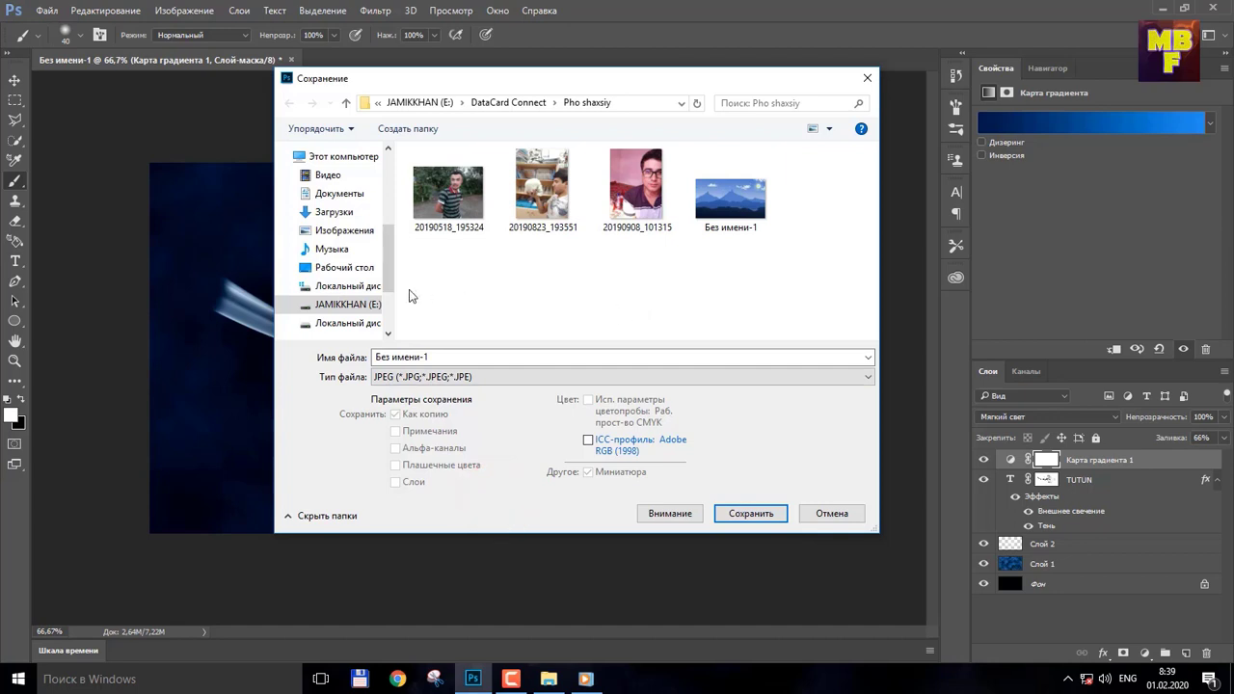
pyautogui.click(339, 265)
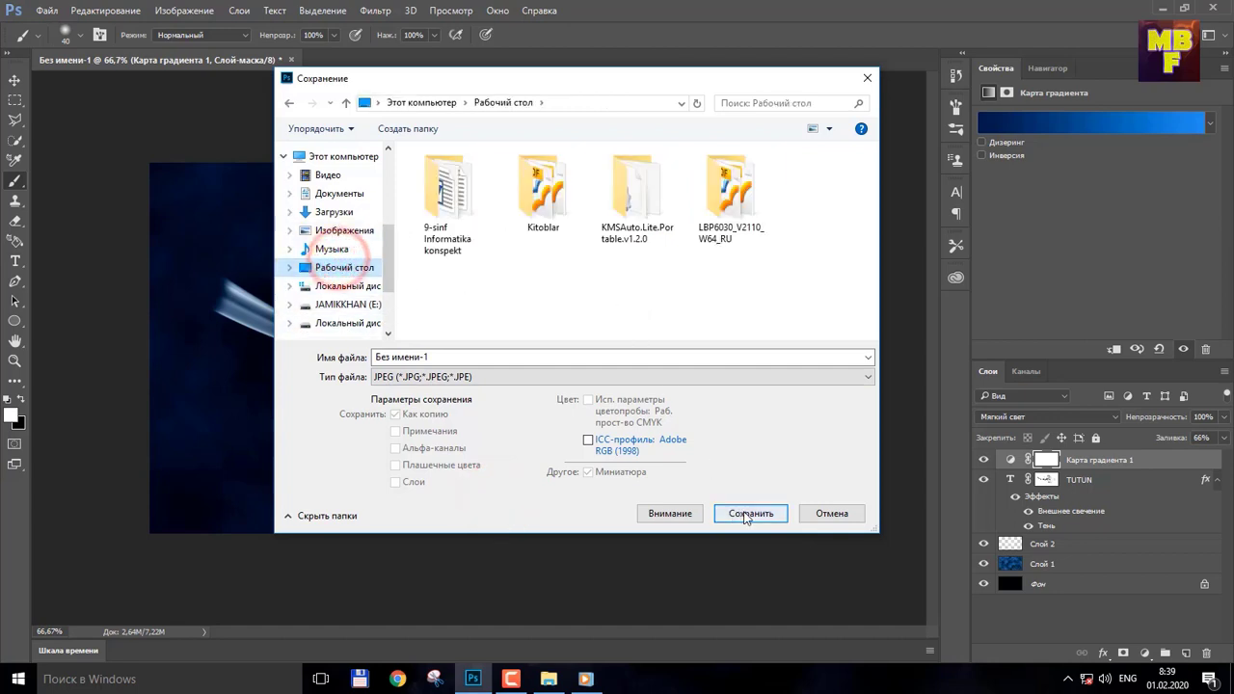
# - Name the file "Ilk namuna." and save it as a JPEG with quality 12 (Наилучшее)
pyautogui.click(514, 358)
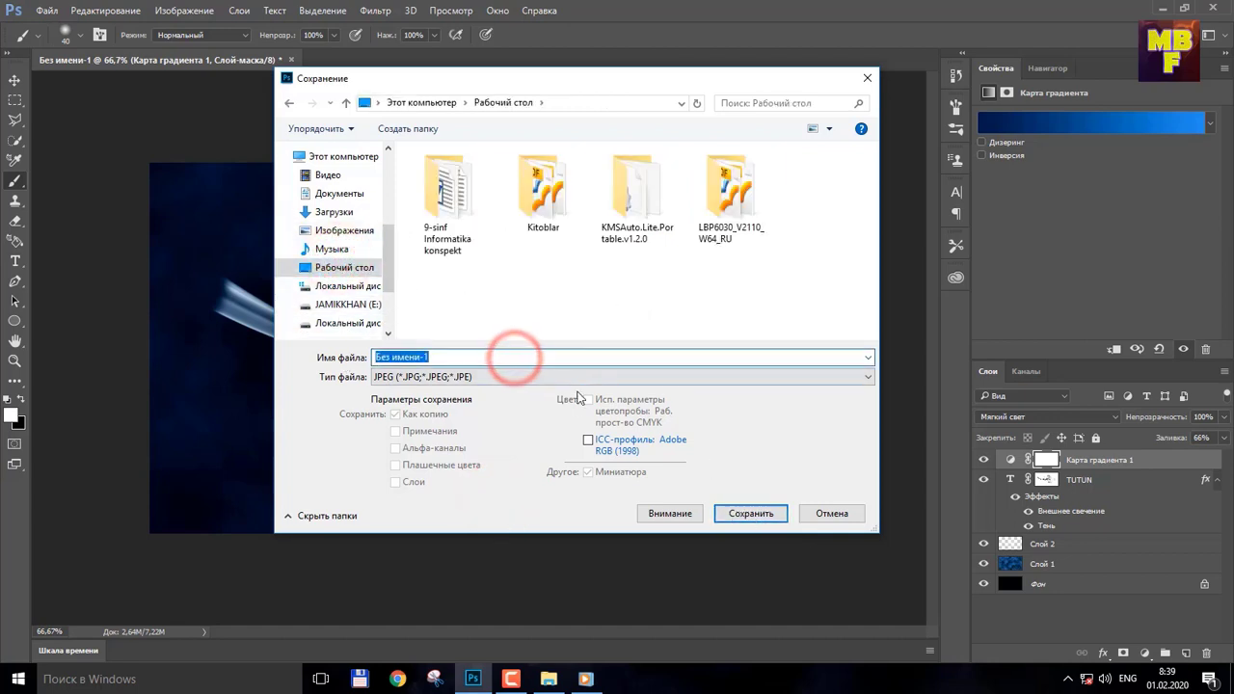
pyautogui.write('Ilk namuna.')
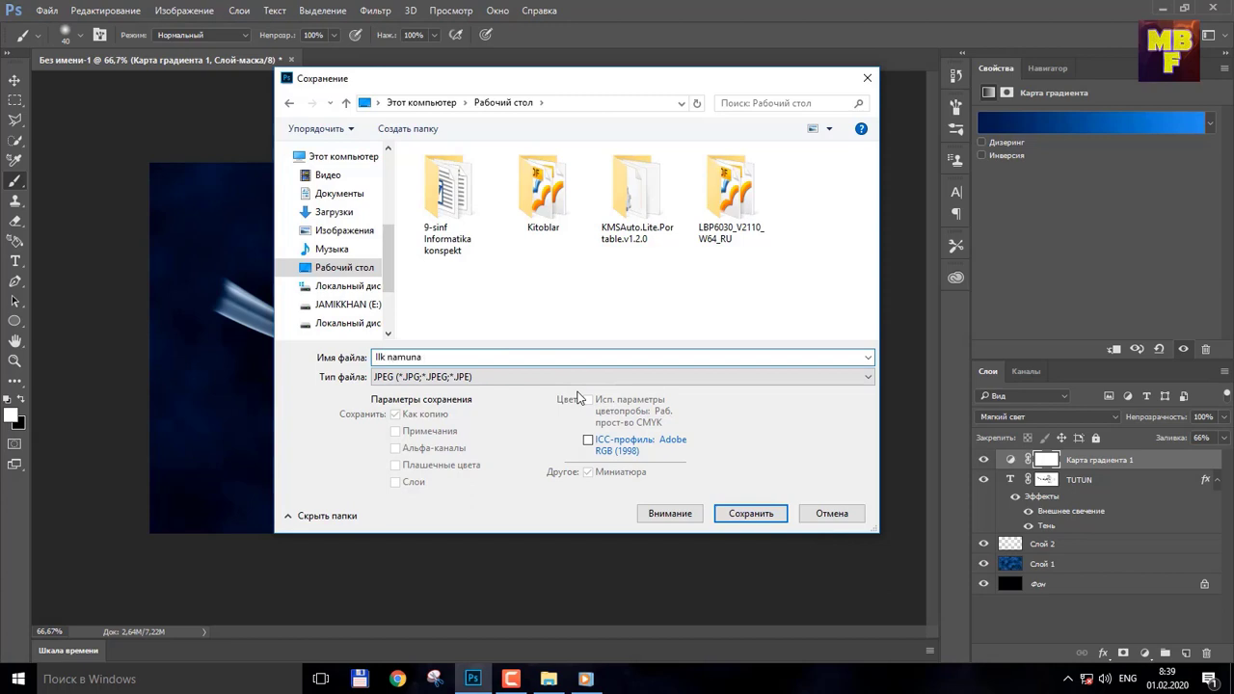
pyautogui.click(745, 517)
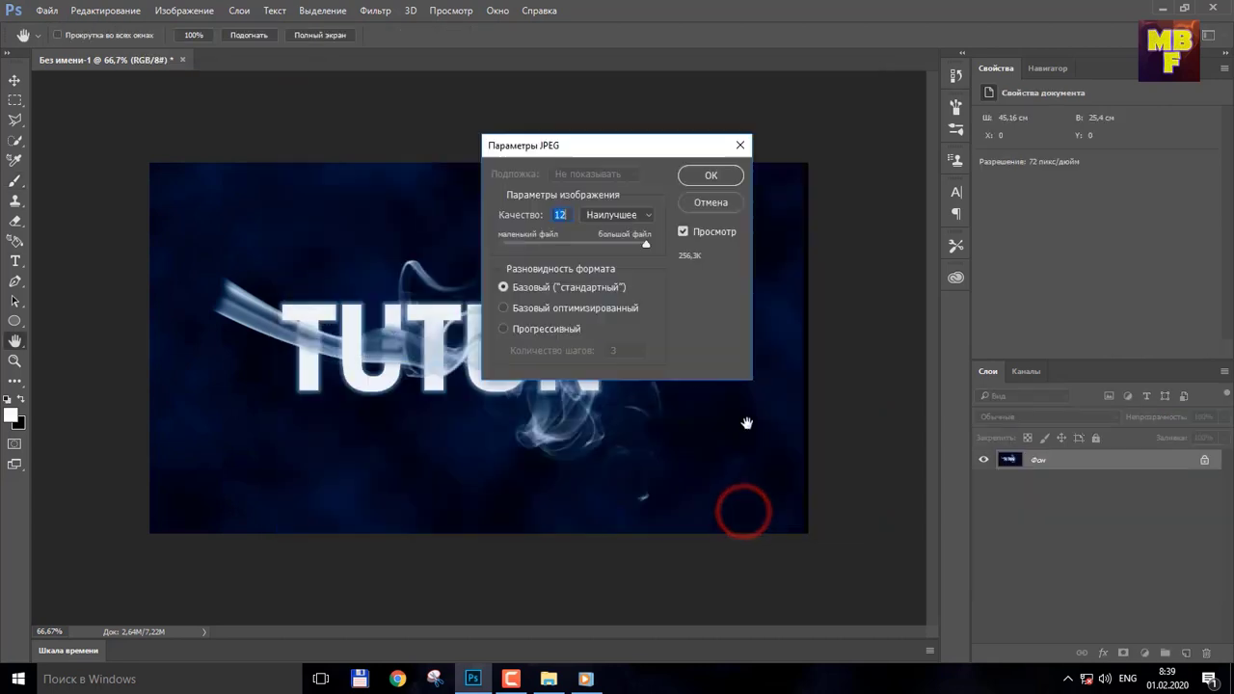
pyautogui.click(724, 171)
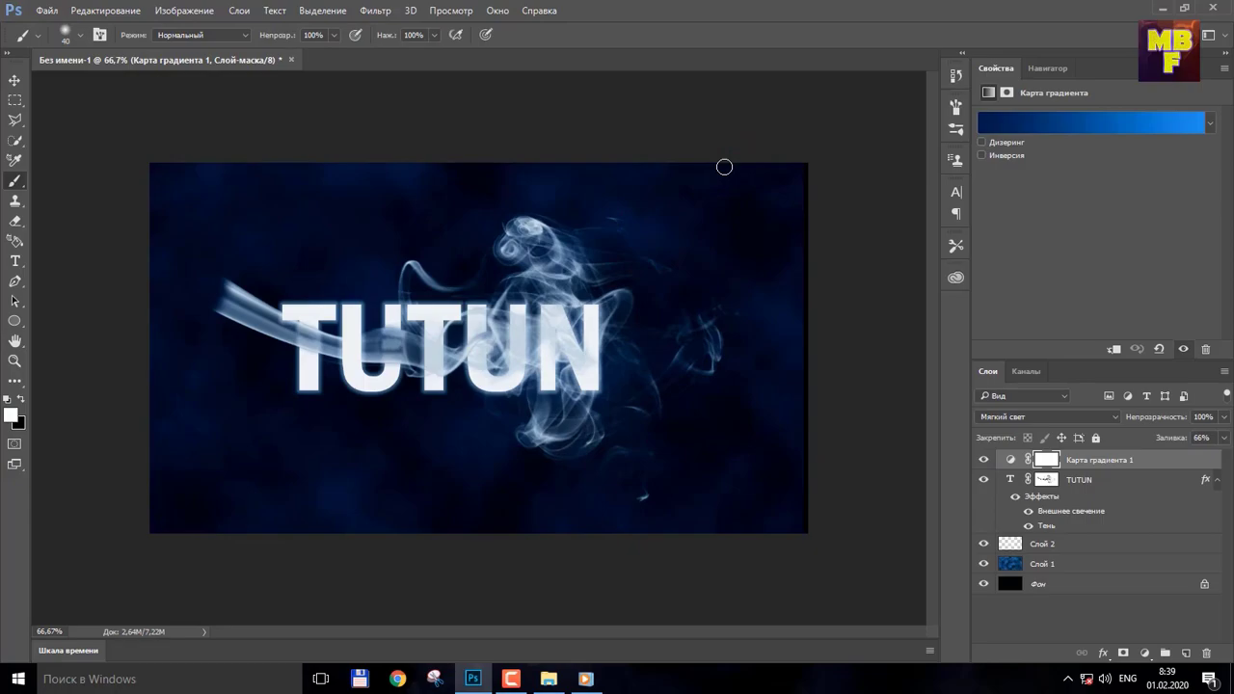
pyautogui.click(1161, 7)
pyautogui.click(615, 281)
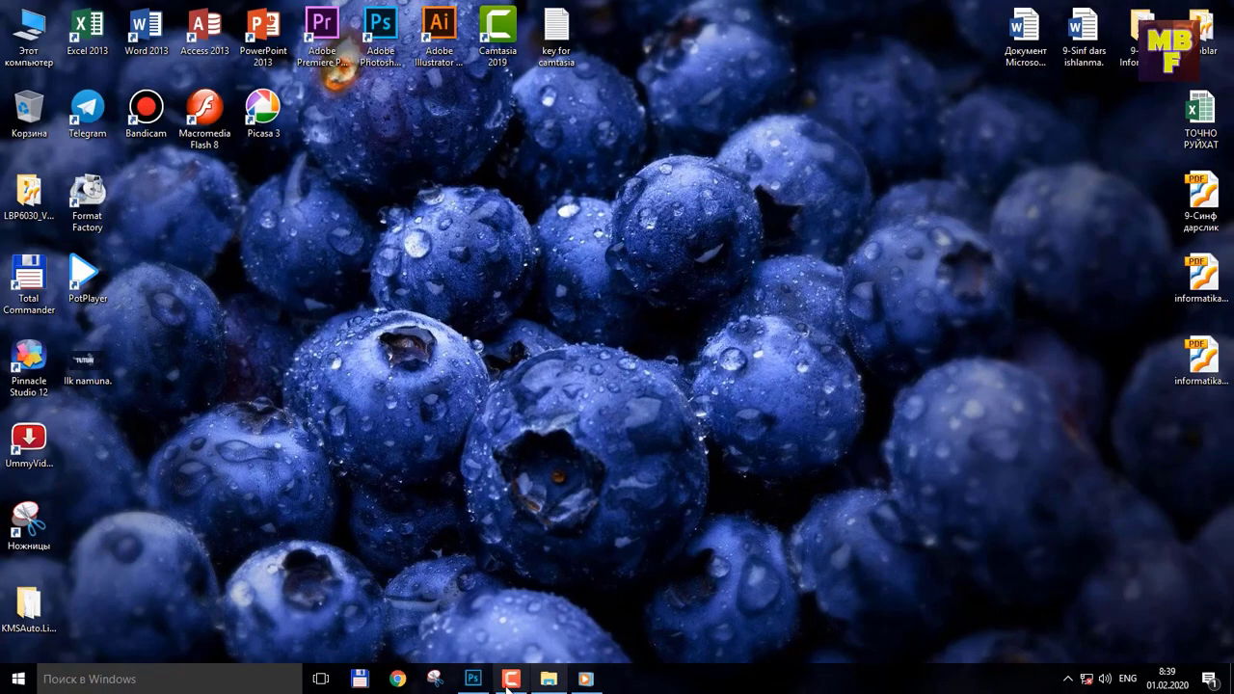
pyautogui.click(472, 679)
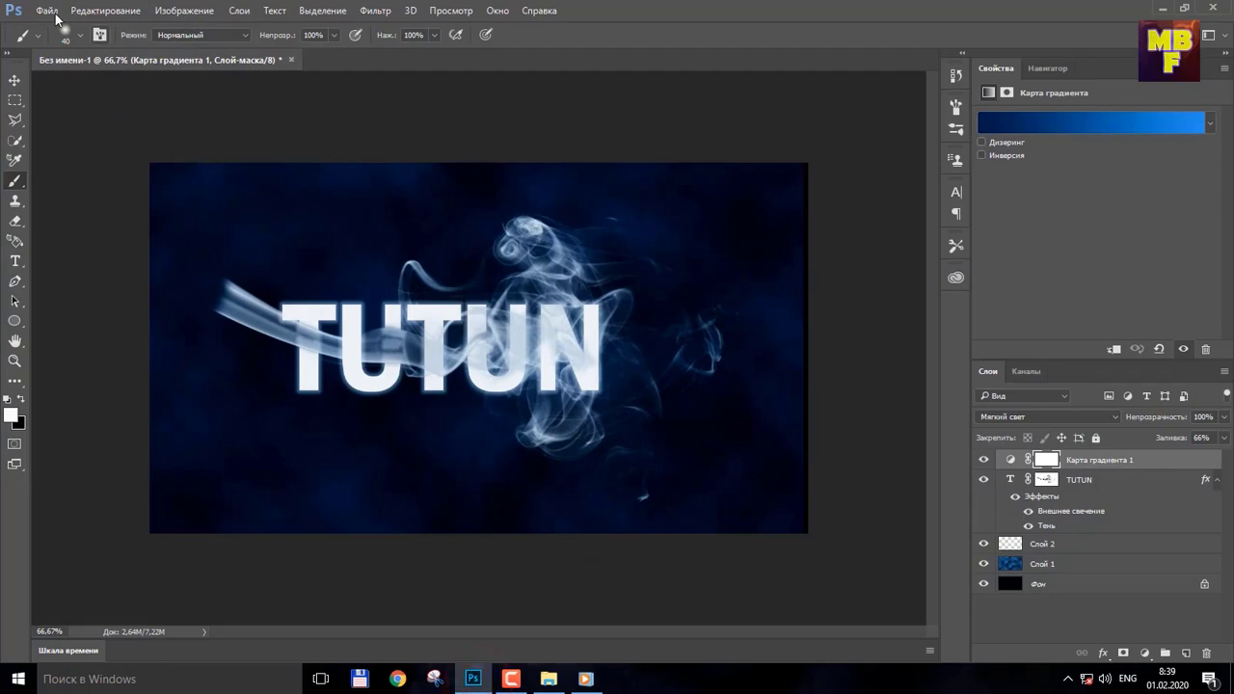
# - Switch to the desktop, view the saved image "Ilk namuna." in Picasa Photo Viewer and close the viewer
pyautogui.click(1162, 9)
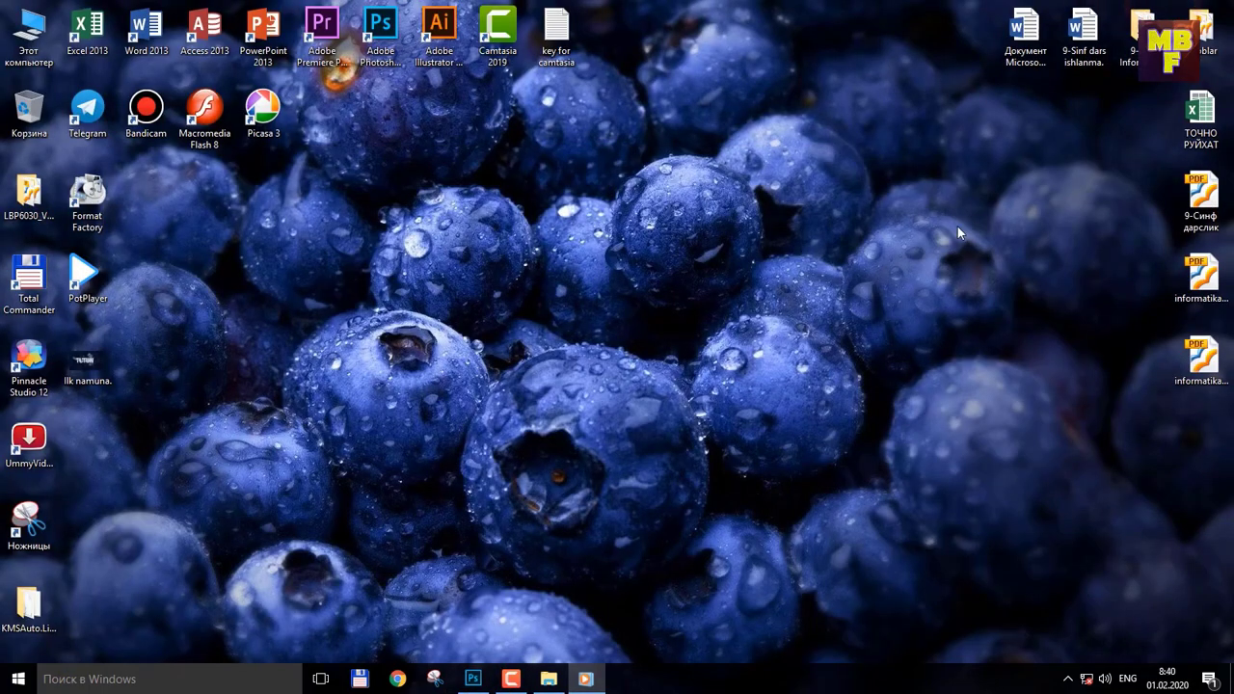
pyautogui.doubleClick(88, 371)
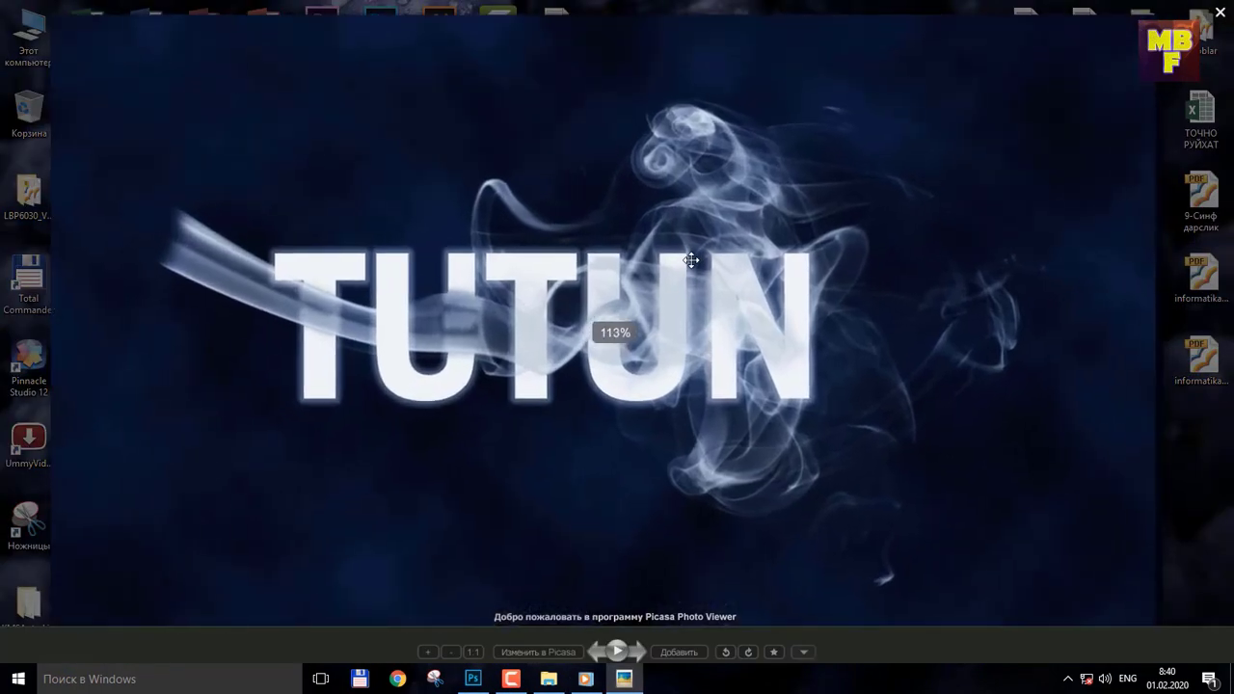
pyautogui.click(657, 285)
pyautogui.click(712, 272)
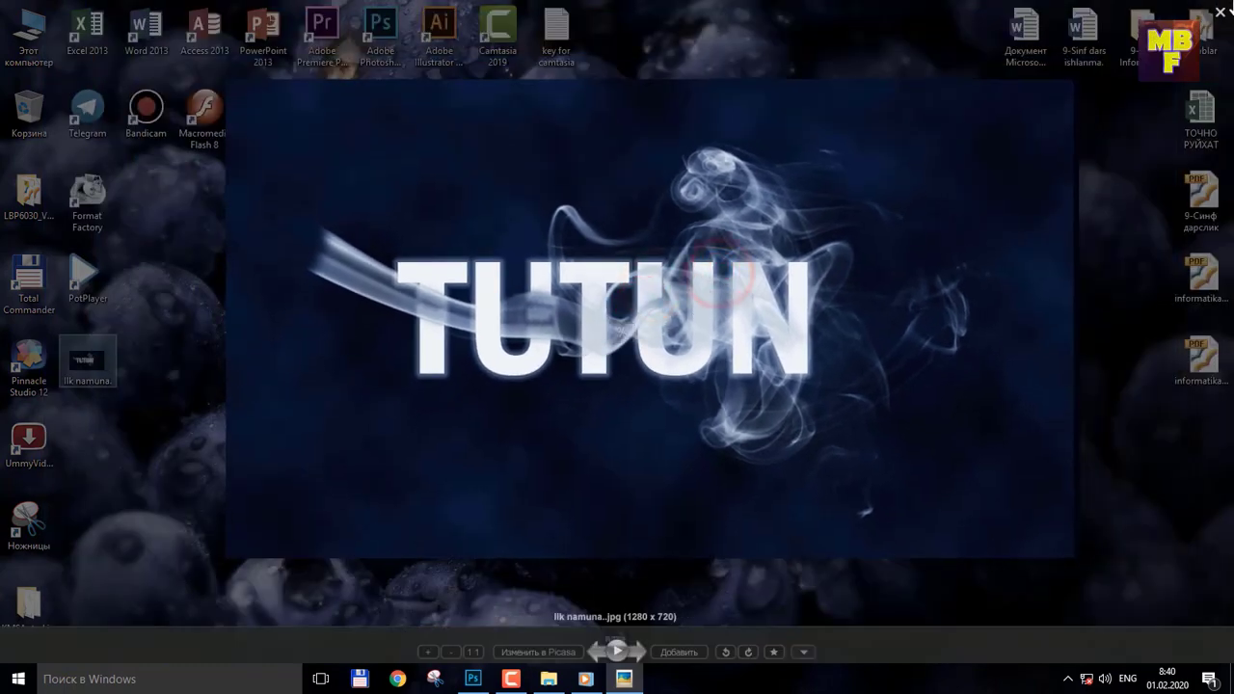
pyautogui.press('Escape')
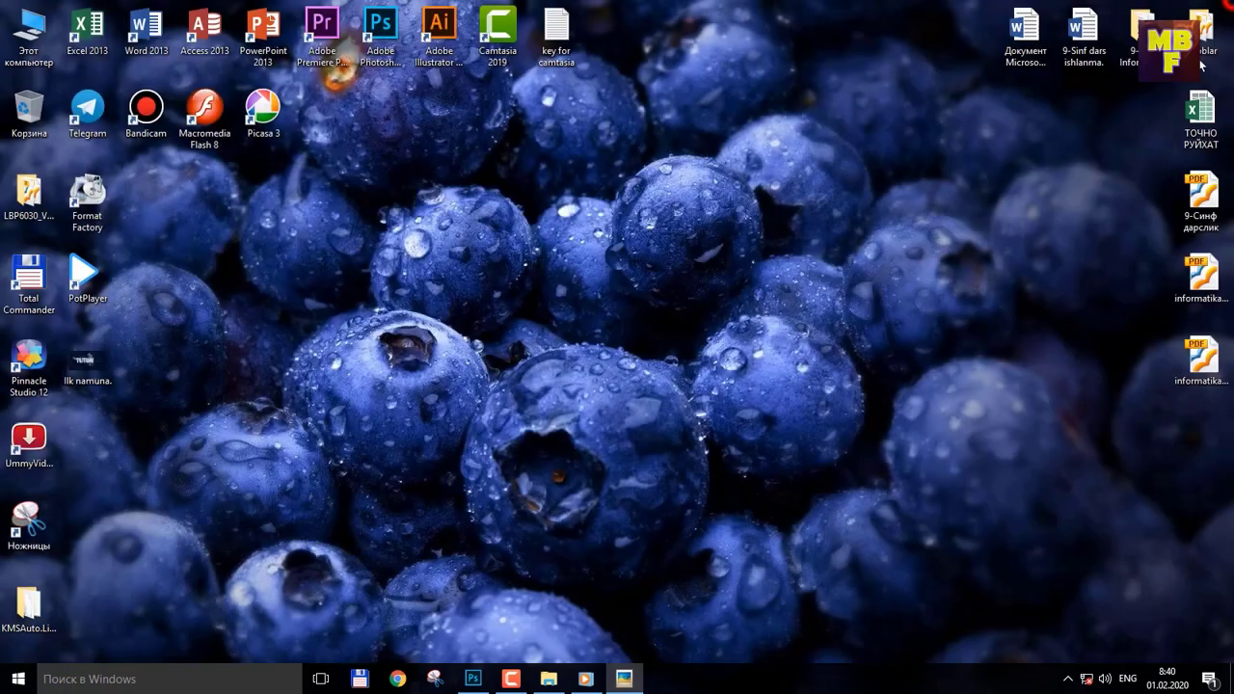